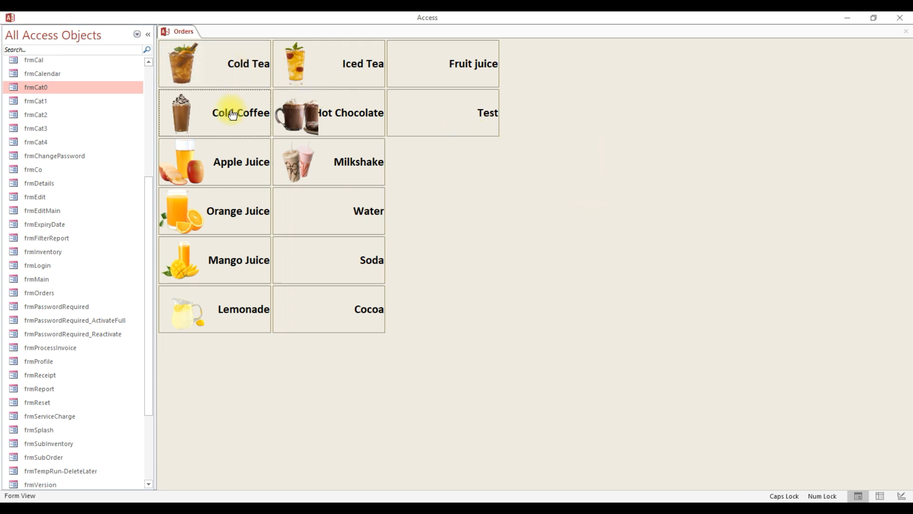
click(226, 152)
click(235, 215)
click(237, 255)
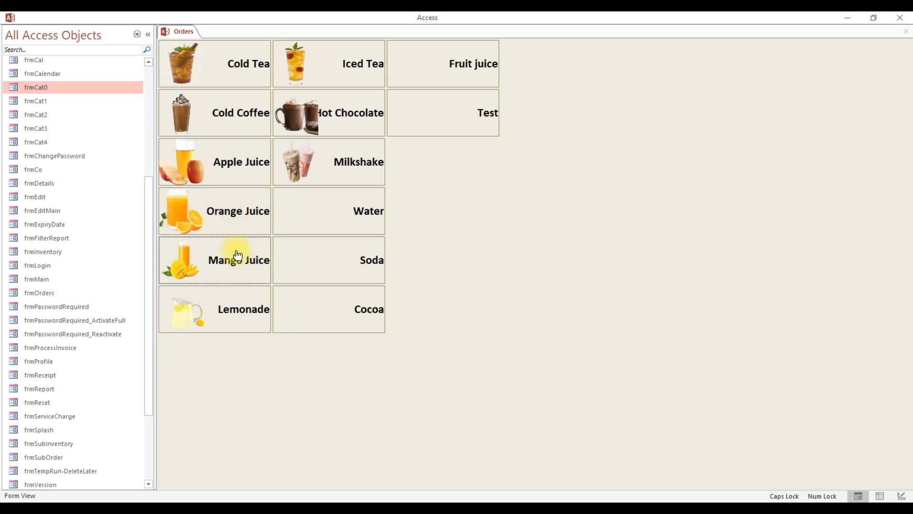
Close the Orders form and open the frmMain form.
right_click(174, 33)
click(195, 51)
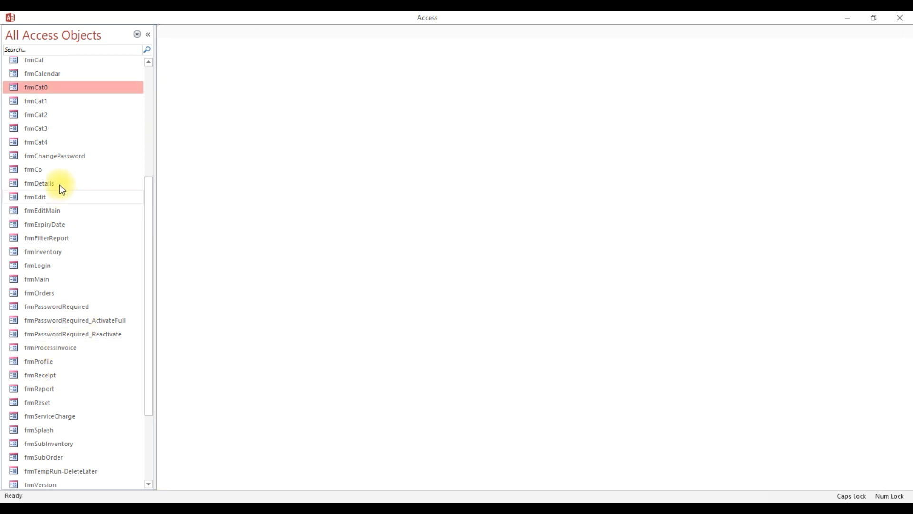
click(44, 280)
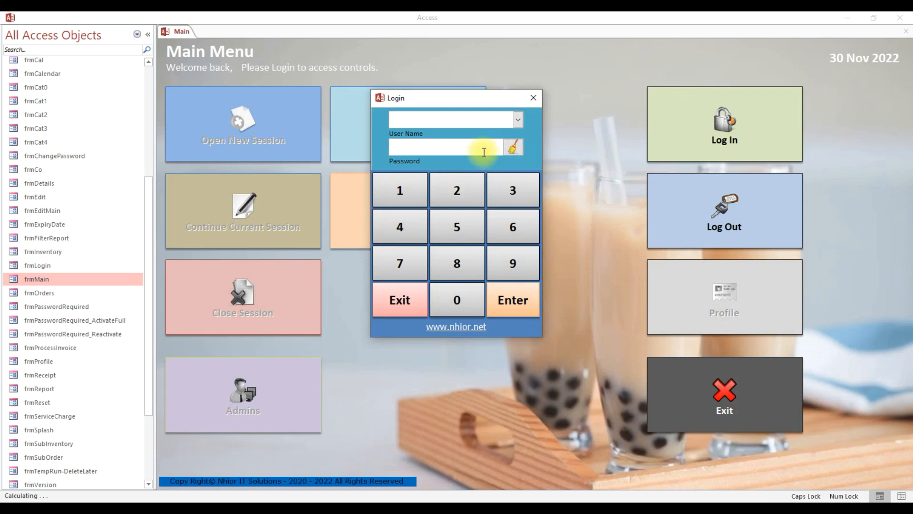
Log in as Admin by choosing the user name and entering the account password.
click(518, 119)
click(486, 138)
click(401, 188)
click(456, 190)
click(497, 192)
click(421, 228)
click(509, 300)
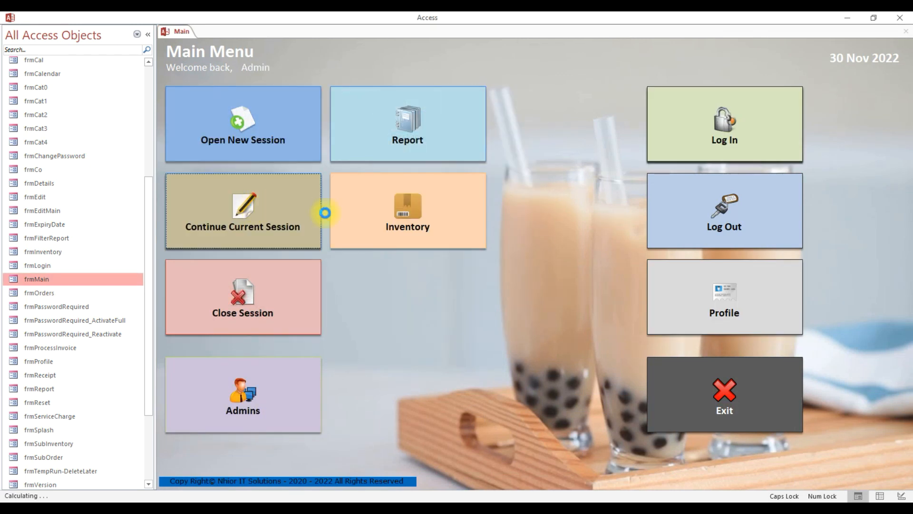
Continue the current session, open the quantity entry for Cold Tea and dismiss it.
click(325, 213)
click(237, 163)
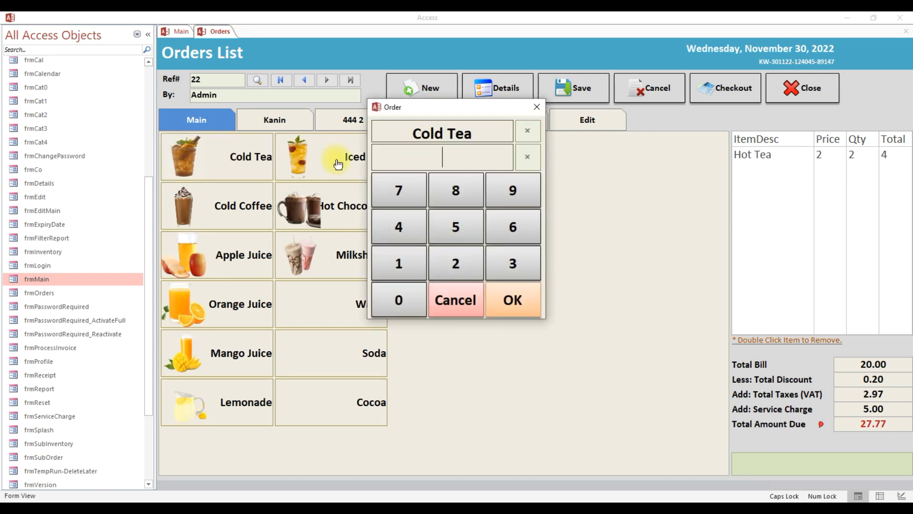
click(527, 133)
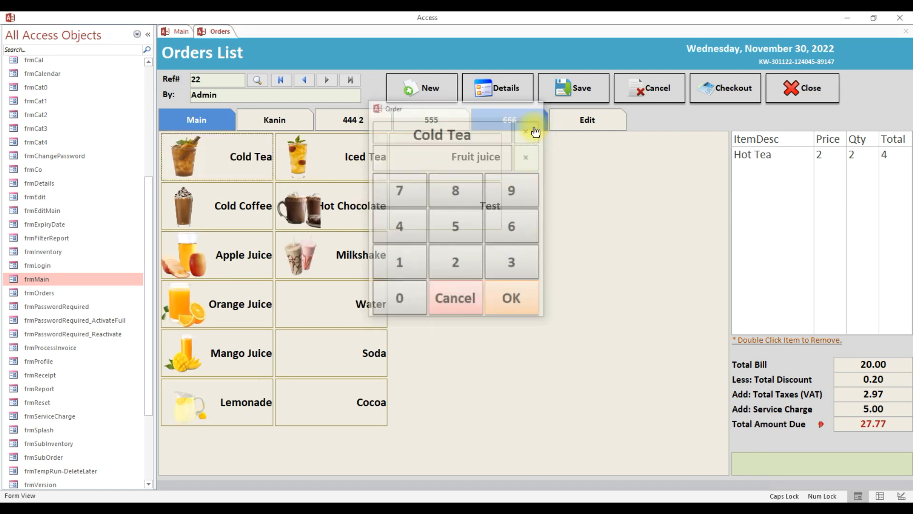
Add 2 Apple Juice and 2 Mango Juice to the order.
click(257, 266)
click(452, 261)
click(536, 297)
Check out the order by processing the invoice with 100 received, and close the receipt.
click(742, 97)
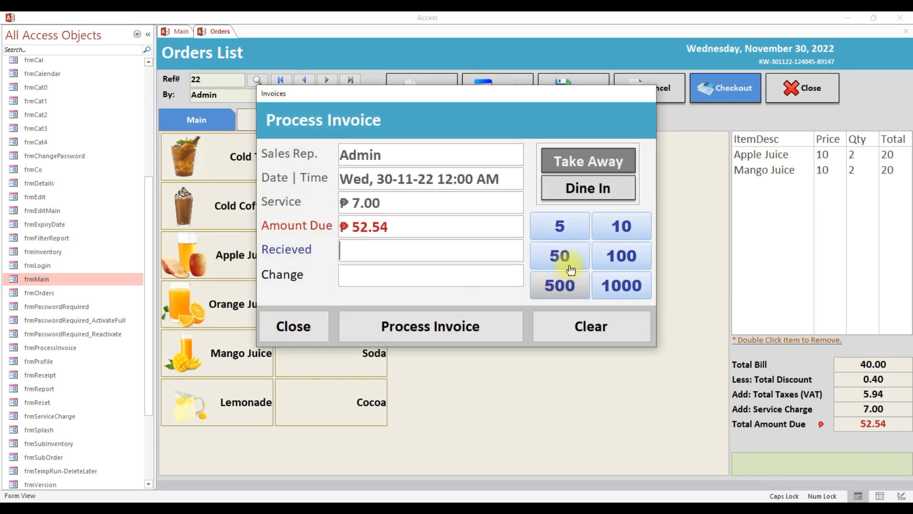
click(618, 257)
click(440, 321)
click(490, 296)
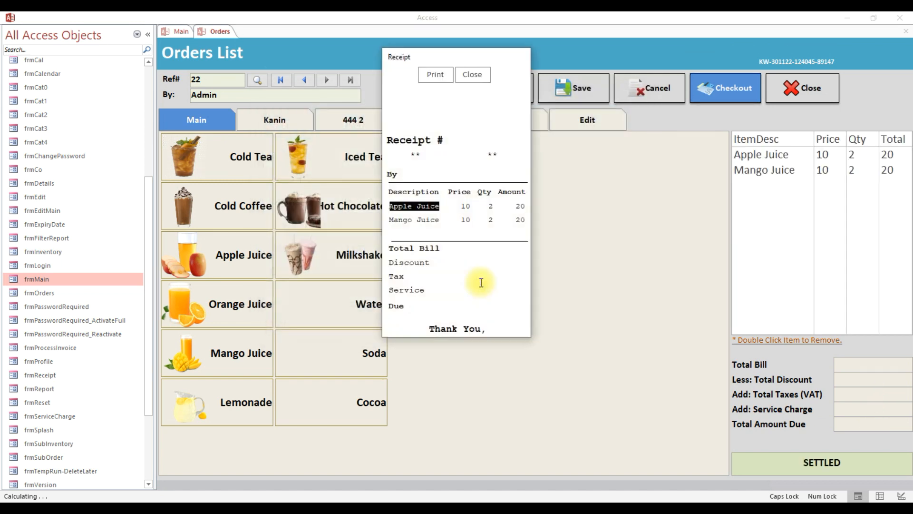
click(474, 75)
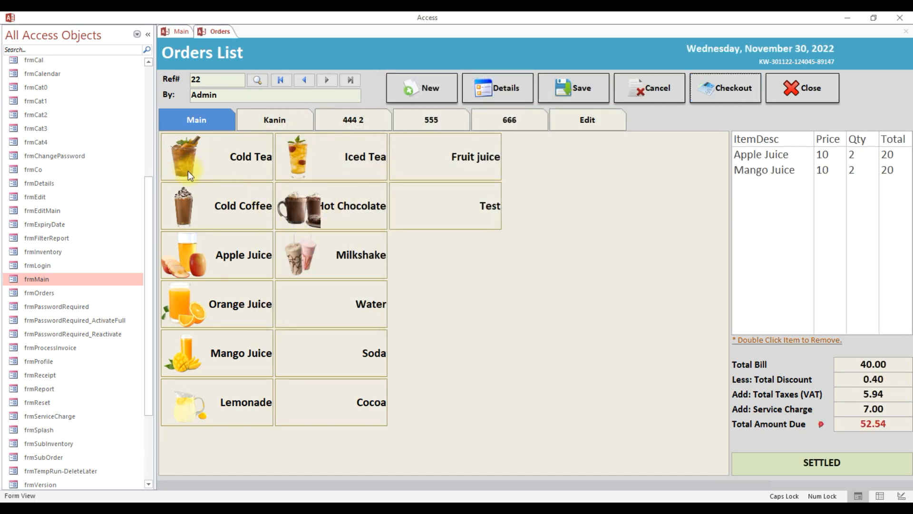
Enable editing of the order menu and remove the ice tea.png picture from the Cold Tea item.
click(600, 119)
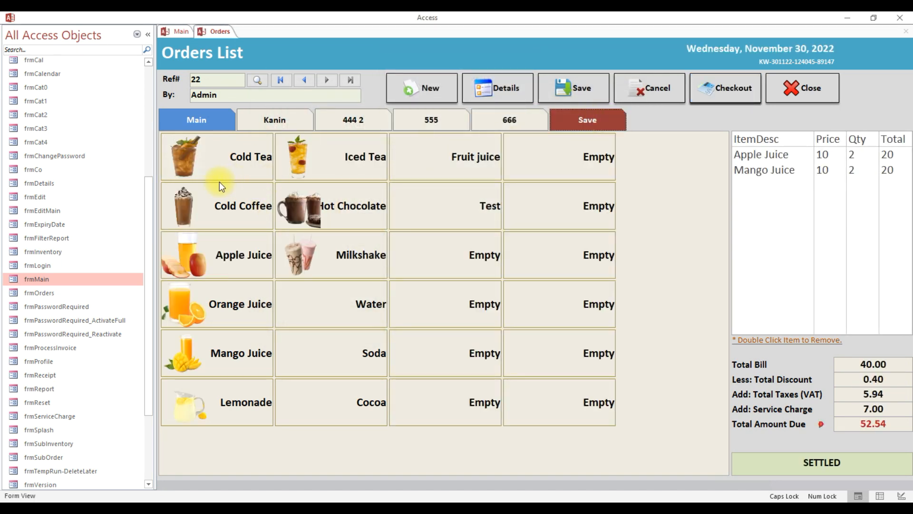
double_click(182, 155)
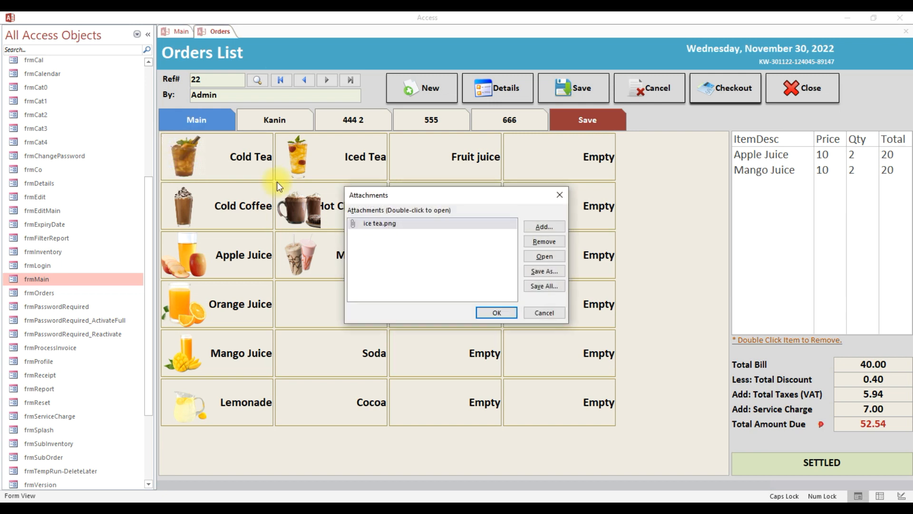
click(550, 242)
click(494, 312)
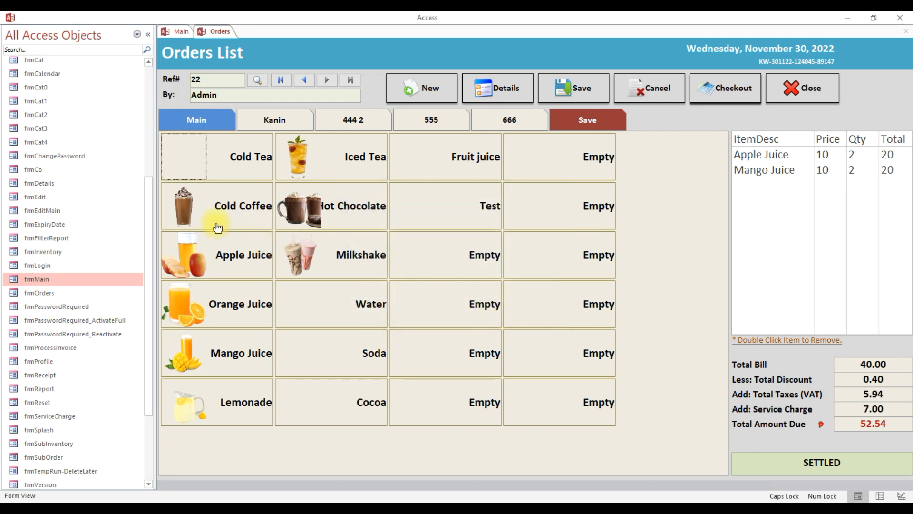
Remove the cold coffee.png picture from the Cold Coffee item, save the menu edits and check the Main category.
double_click(180, 206)
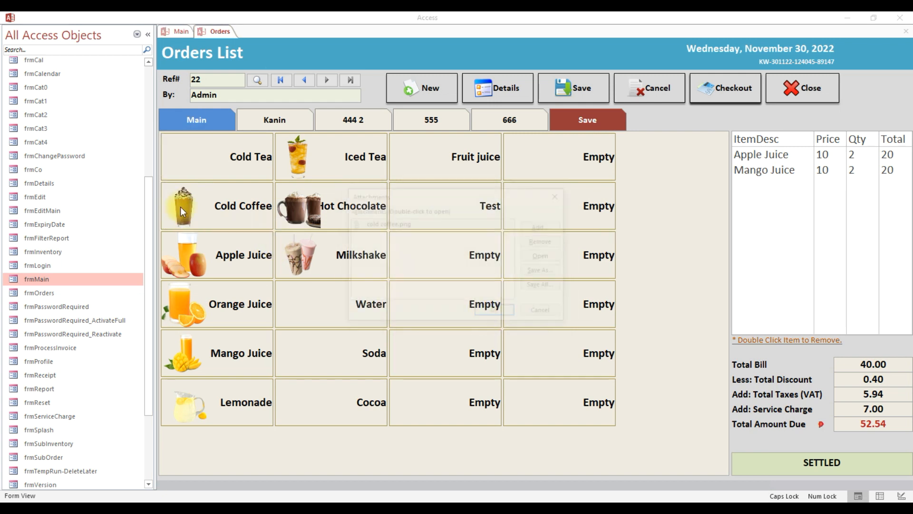
click(550, 243)
click(499, 314)
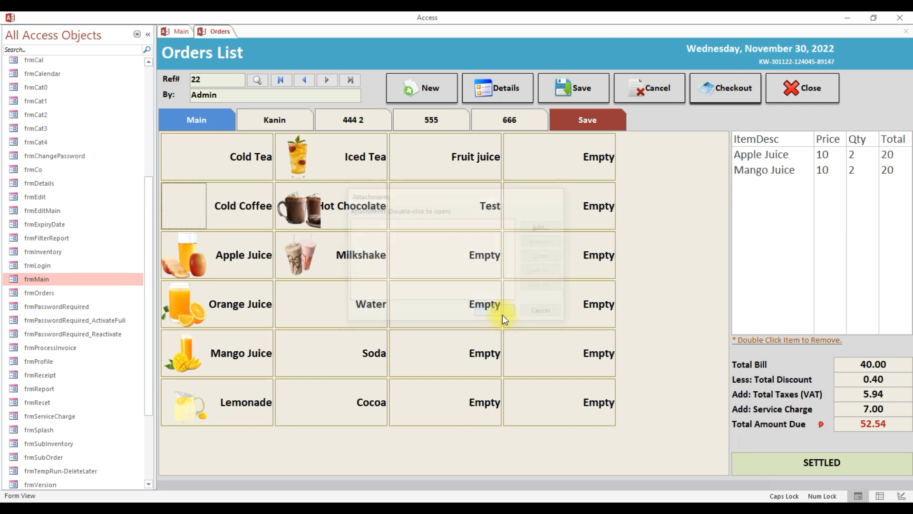
click(275, 120)
click(207, 120)
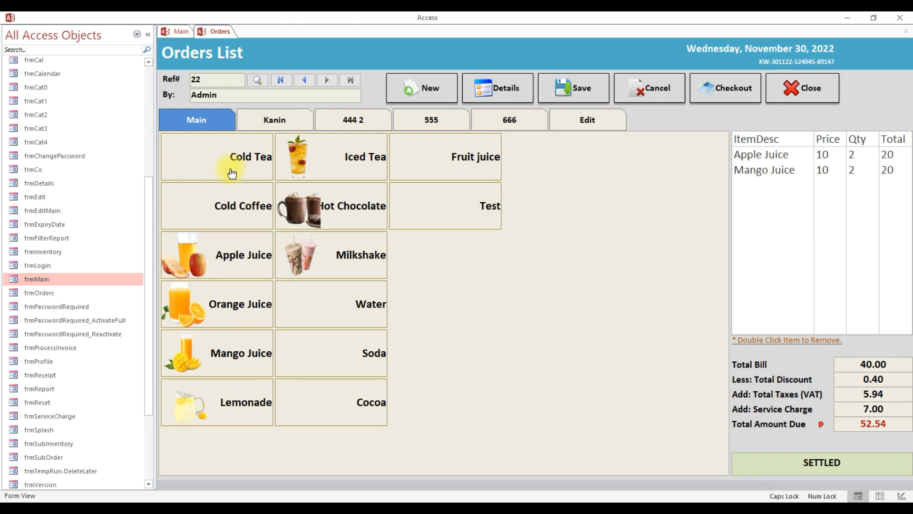
Close the orders list, reopen it by continuing the current session, and test the Cold Coffee item.
click(808, 87)
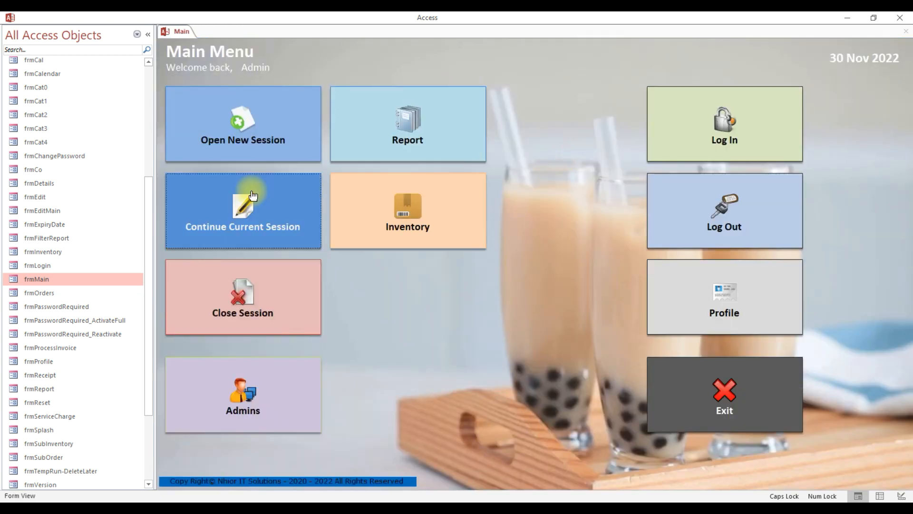
click(278, 204)
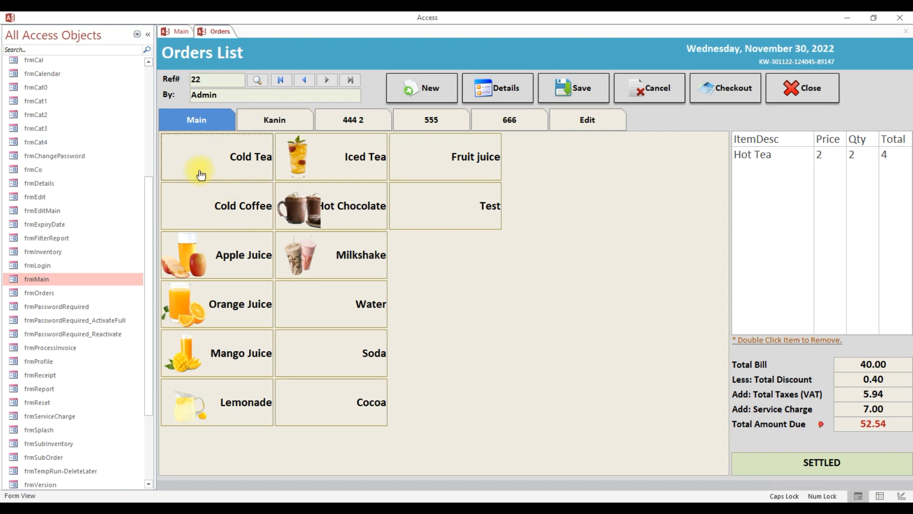
click(210, 218)
click(534, 303)
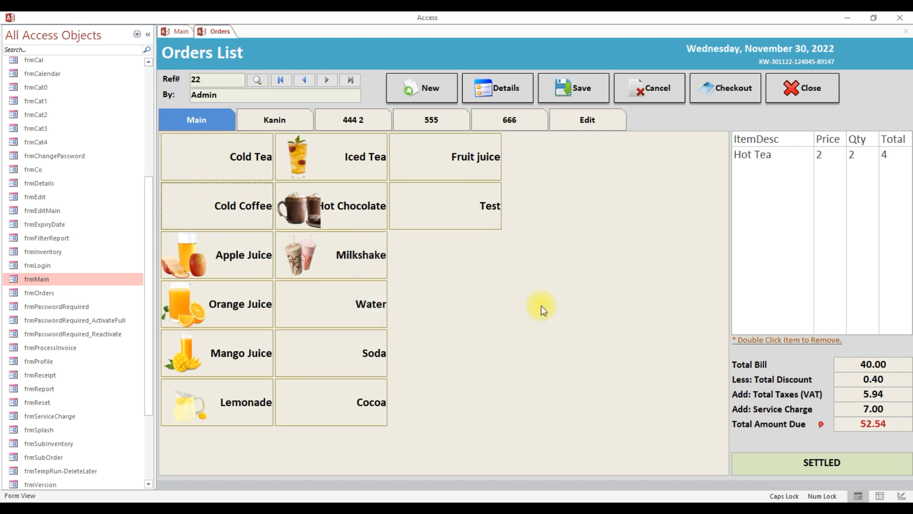
Enable menu editing and attach cold coffee.png from the Images folder to the Cold Tea item.
click(587, 120)
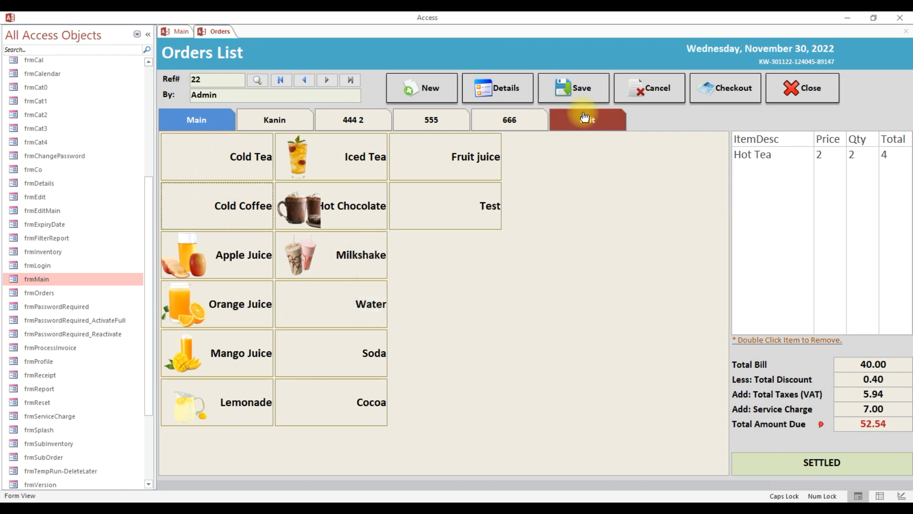
click(184, 150)
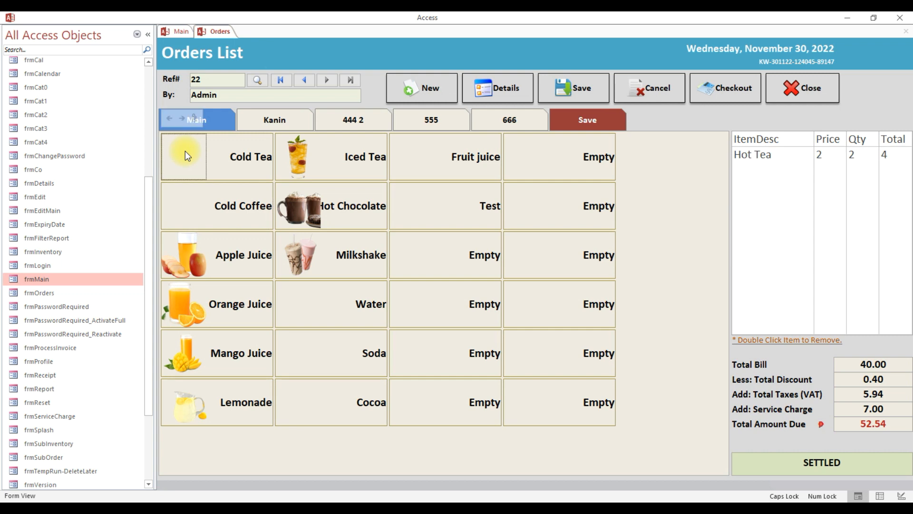
click(192, 118)
click(552, 229)
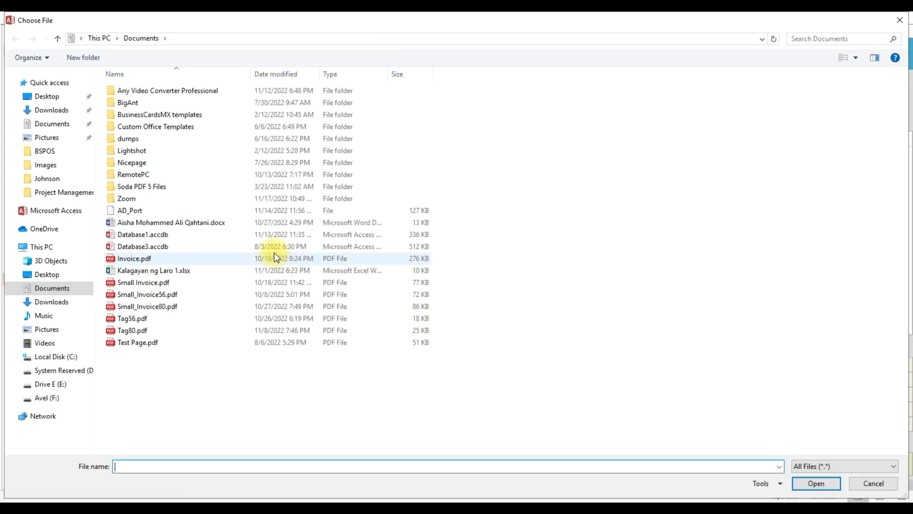
click(45, 165)
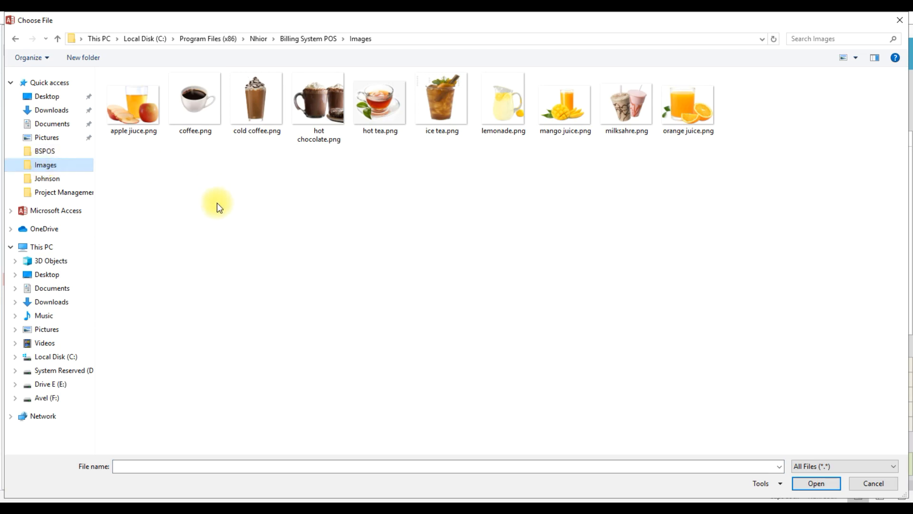
click(252, 128)
double_click(253, 128)
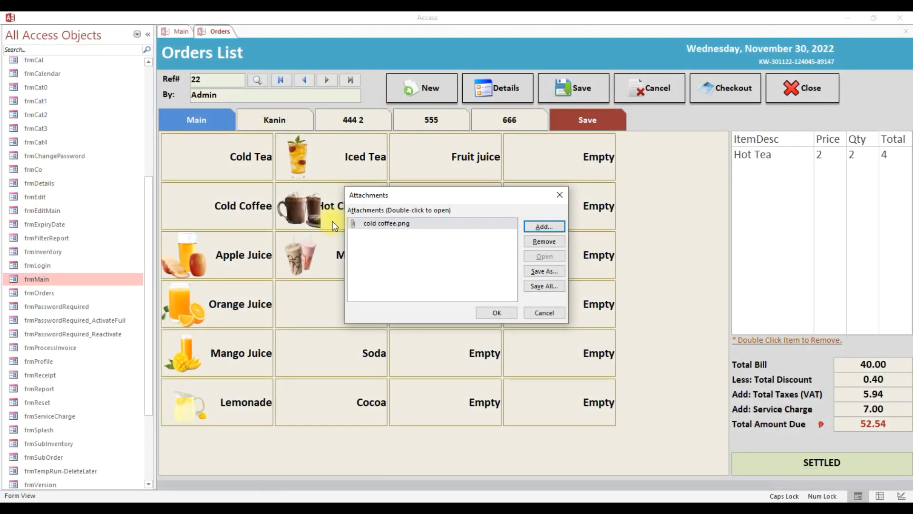
click(497, 313)
Attach ice tea.png to the Cold Coffee item and save the menu edits.
double_click(187, 204)
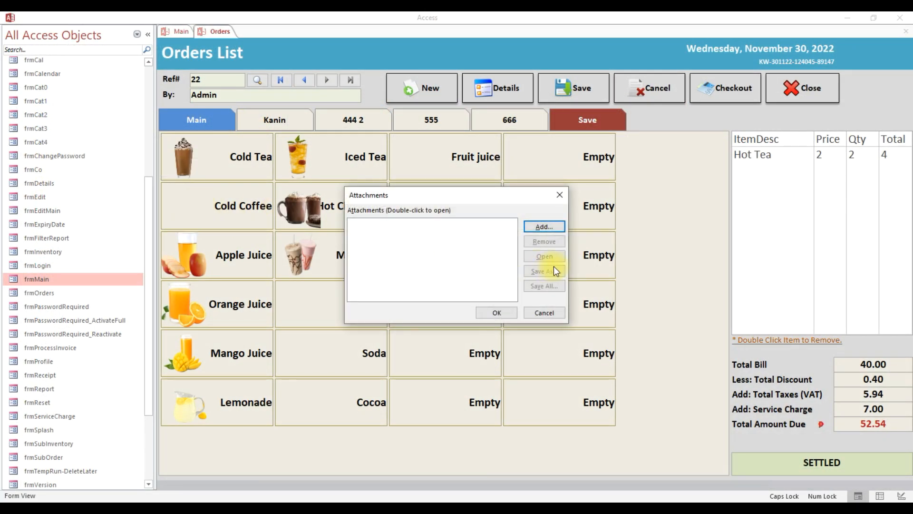
click(550, 230)
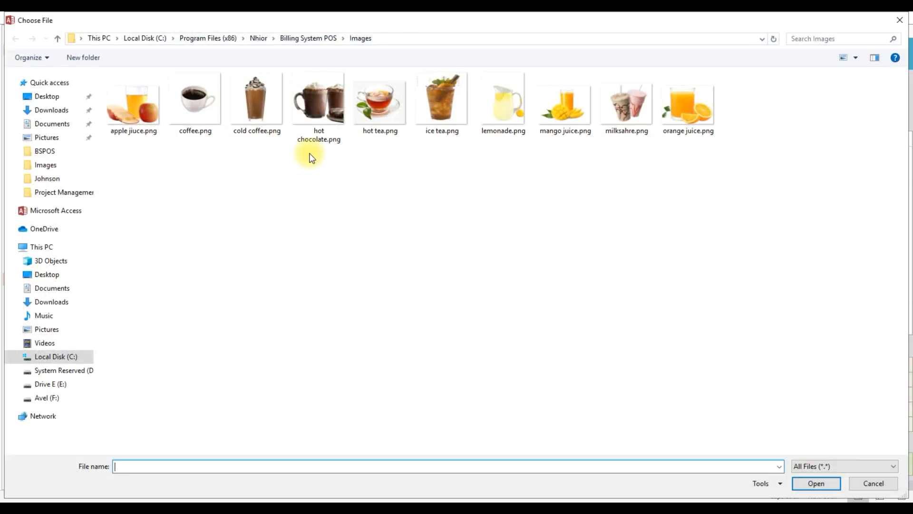
double_click(422, 125)
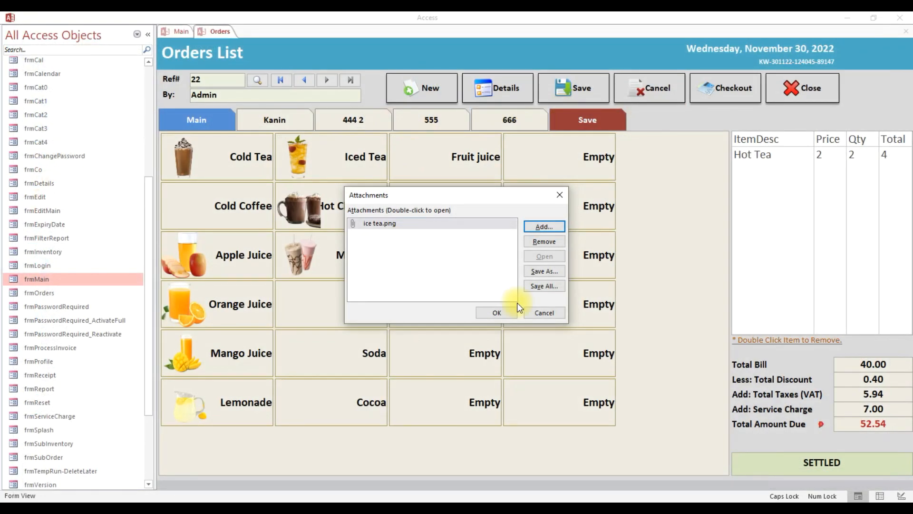
click(574, 125)
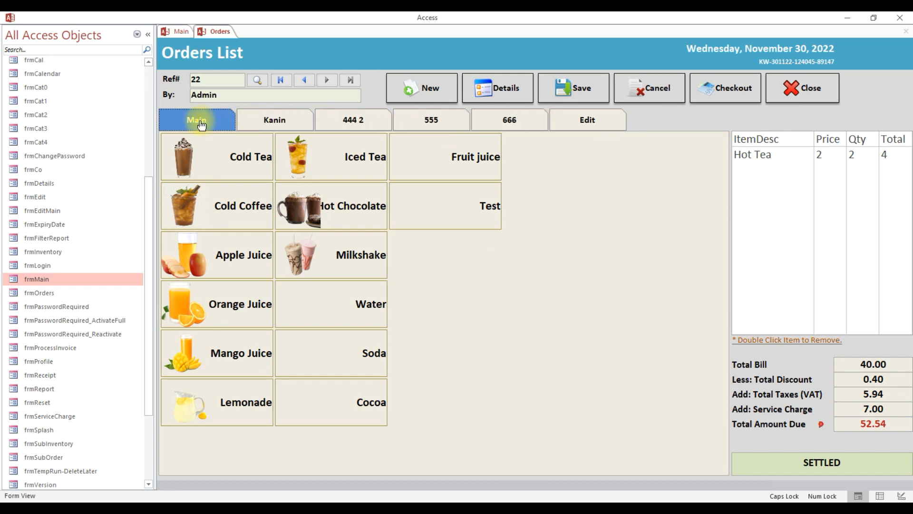
Enable menu editing again, open the Kanin category's details and close them.
click(590, 118)
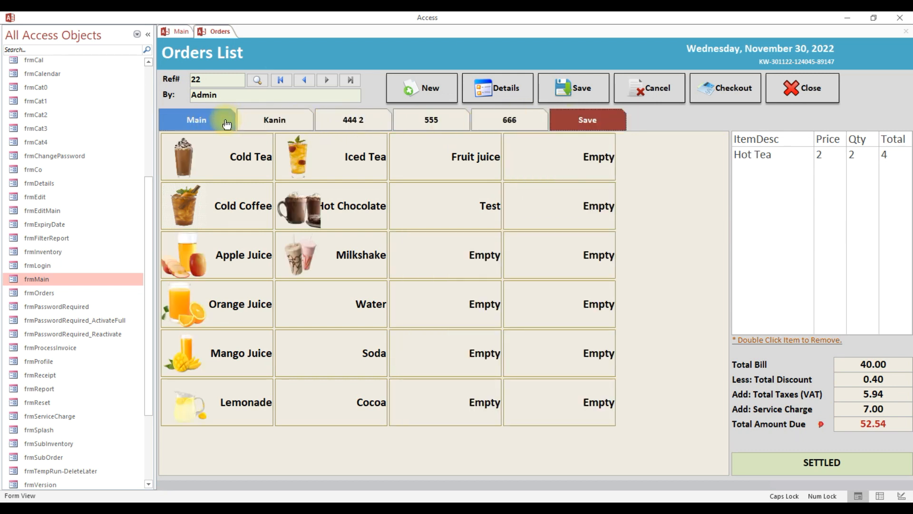
click(265, 123)
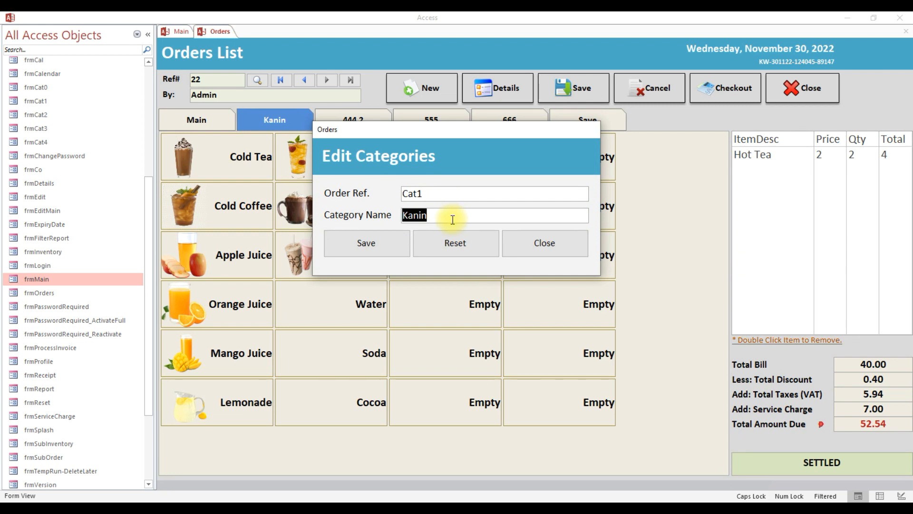
click(544, 243)
Rename the "444 2" category to DRINKS and save it.
click(353, 119)
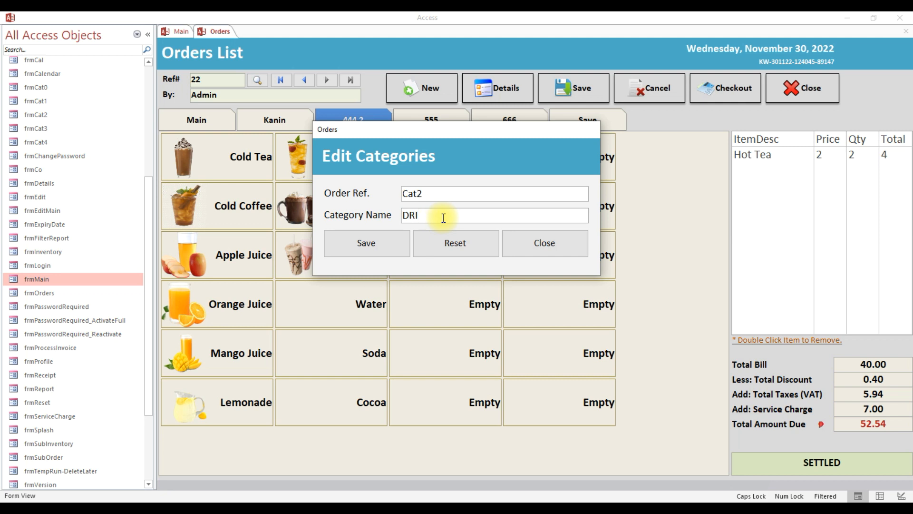
click(384, 244)
click(541, 244)
Rename the Kanin category to KANIN in capital letters and save it.
double_click(275, 120)
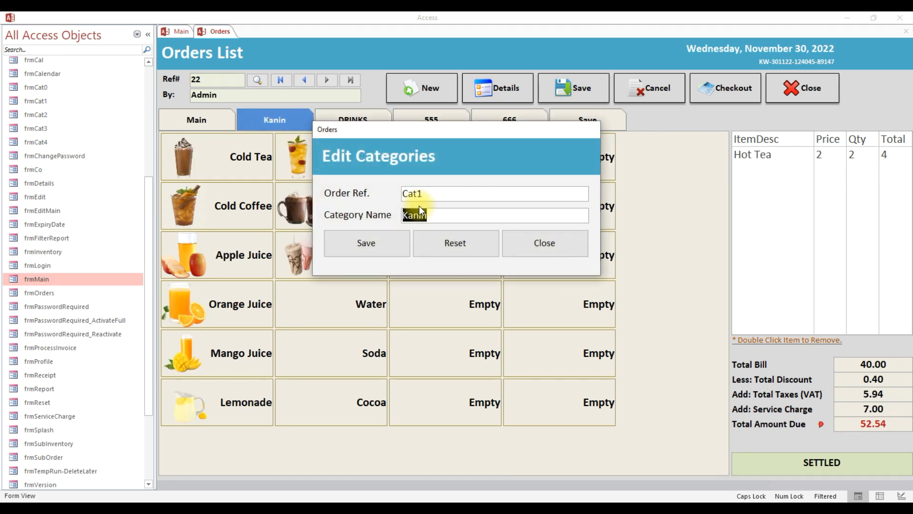
text(KANIN)
click(398, 246)
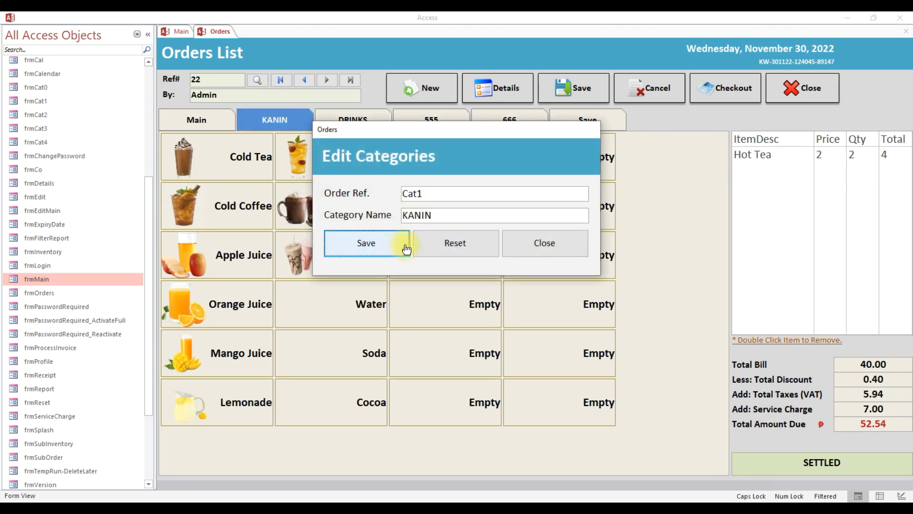
click(571, 254)
Rename the Main category to MAIN in capital letters and save it.
double_click(210, 122)
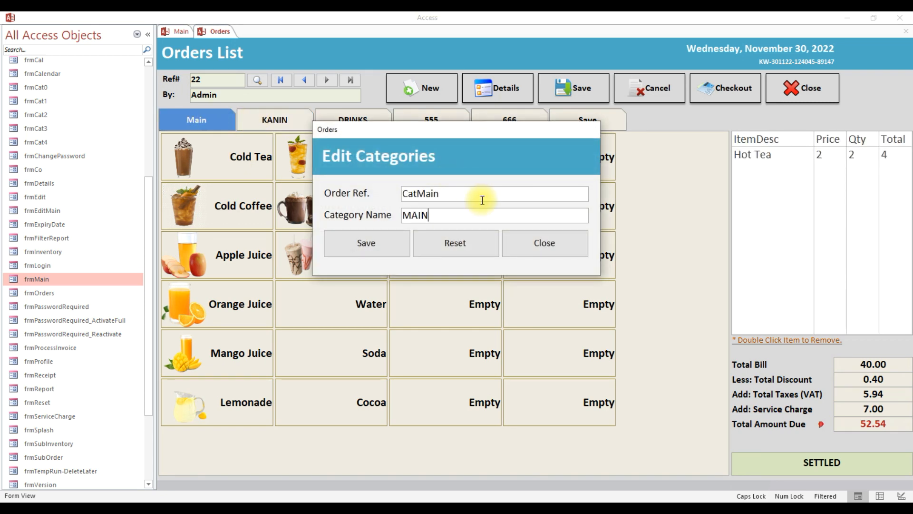
click(377, 241)
click(553, 242)
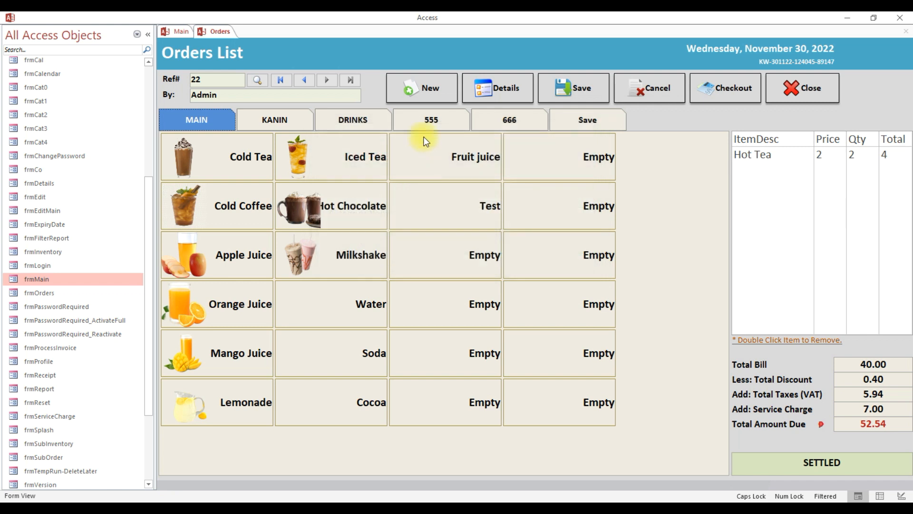
Rename the 555 category to SWEETS and save it.
double_click(430, 122)
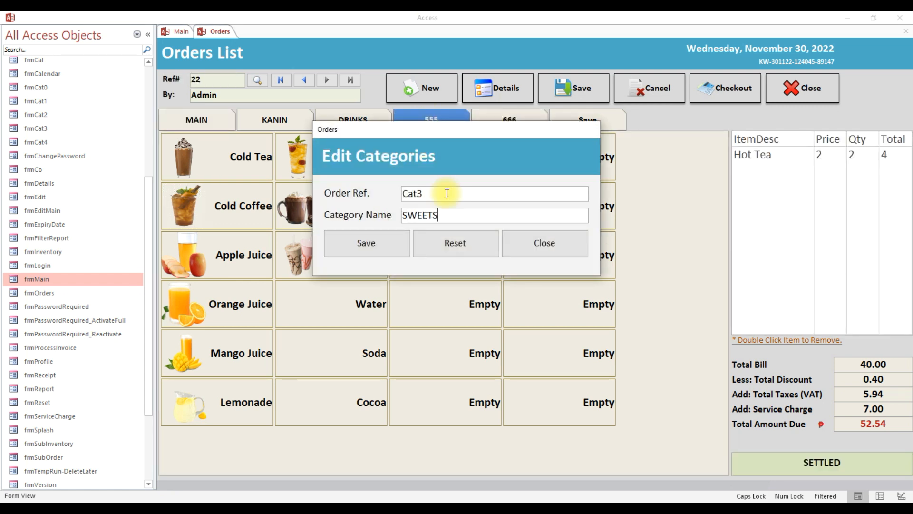
click(402, 245)
click(541, 244)
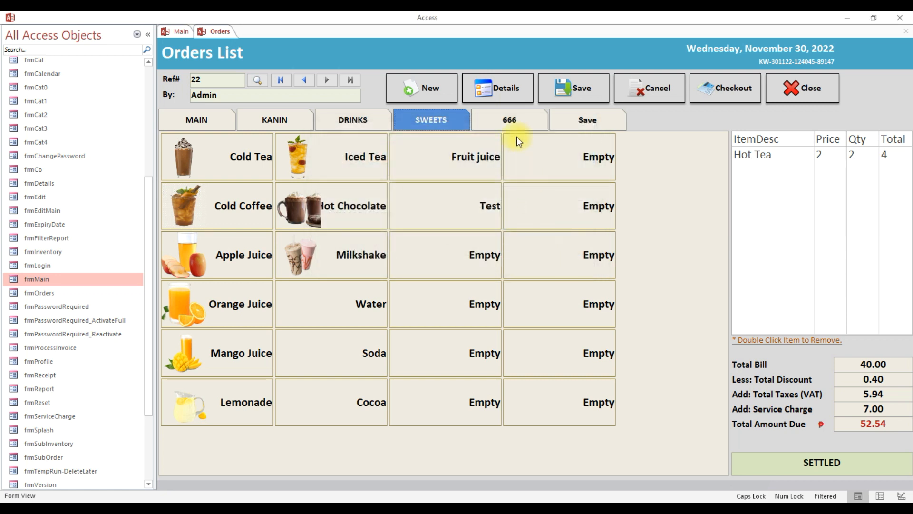
Rename the 666 category to OTHERS and save it.
double_click(512, 120)
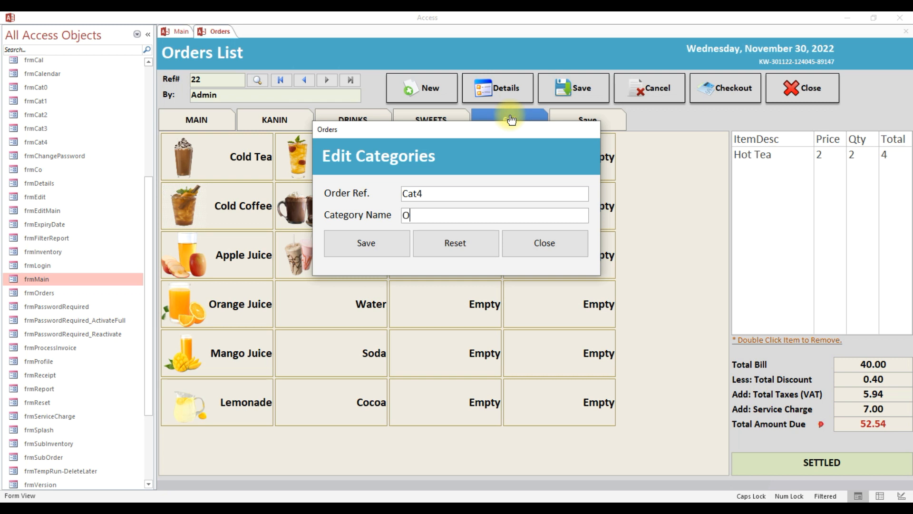
text(OTHERS)
click(375, 245)
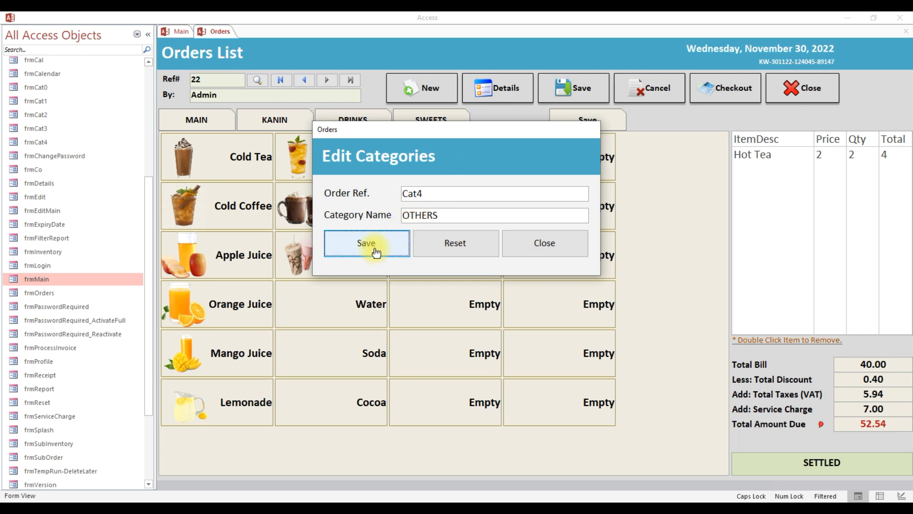
click(543, 243)
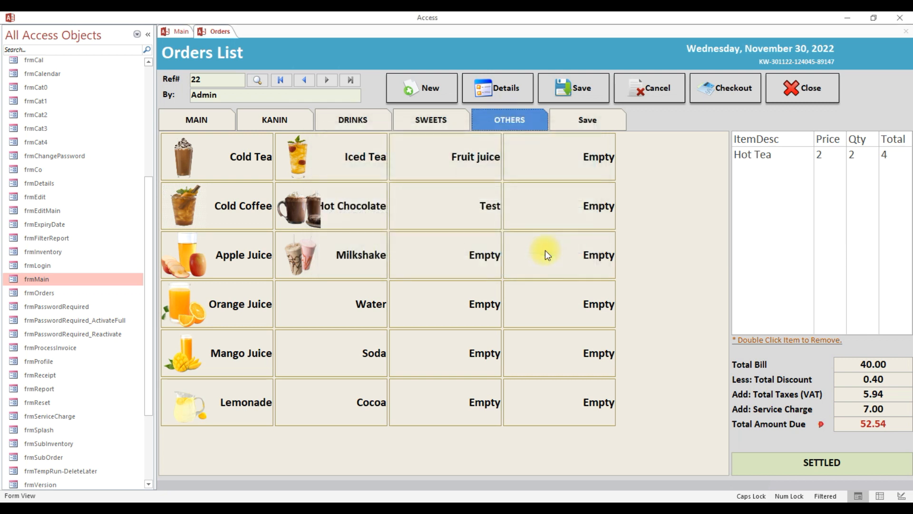
Finish menu editing and look through the items in each order category.
click(588, 119)
click(505, 124)
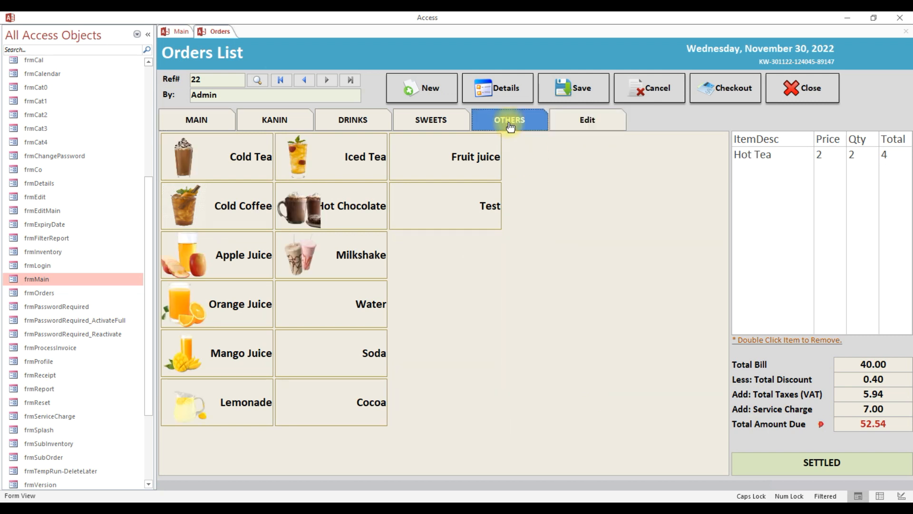
click(449, 122)
click(360, 124)
click(275, 123)
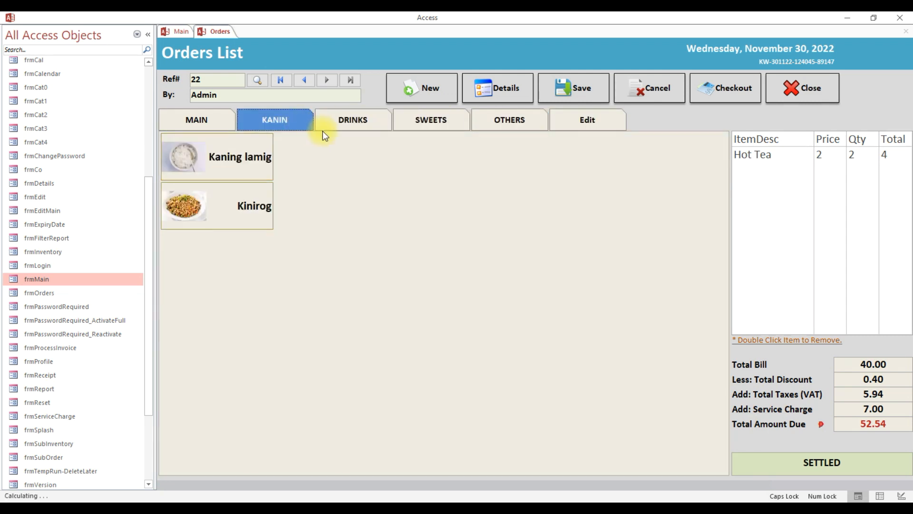
click(208, 122)
click(354, 133)
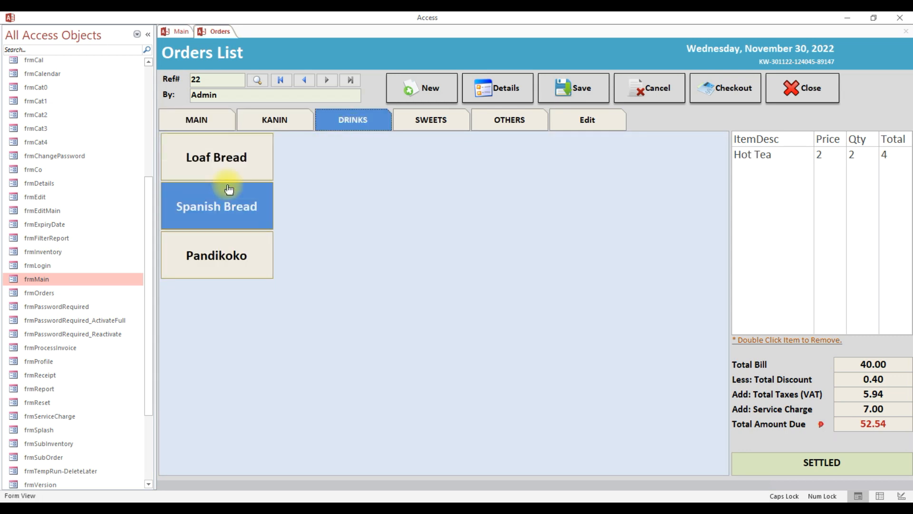
click(452, 123)
click(523, 120)
Rename the OTHERS category to BREAD in menu editing, save it and finish editing.
click(570, 120)
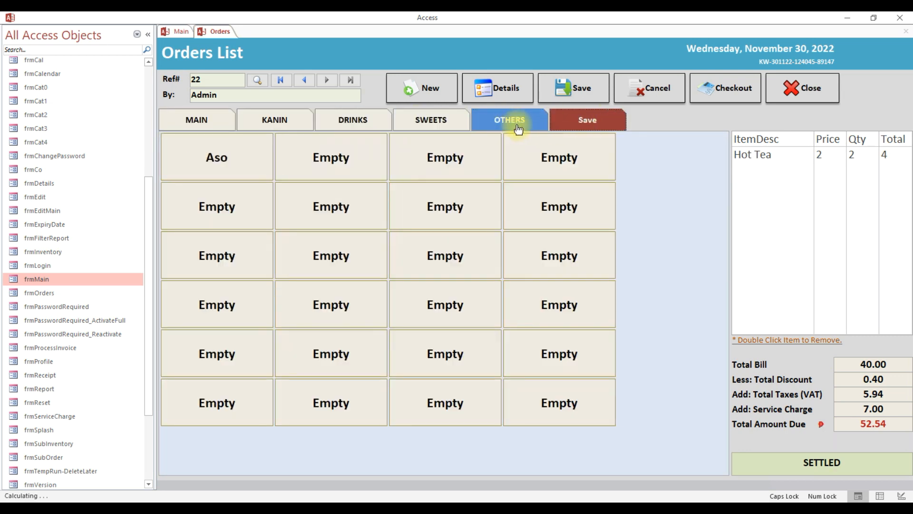
click(507, 122)
text(BRE)
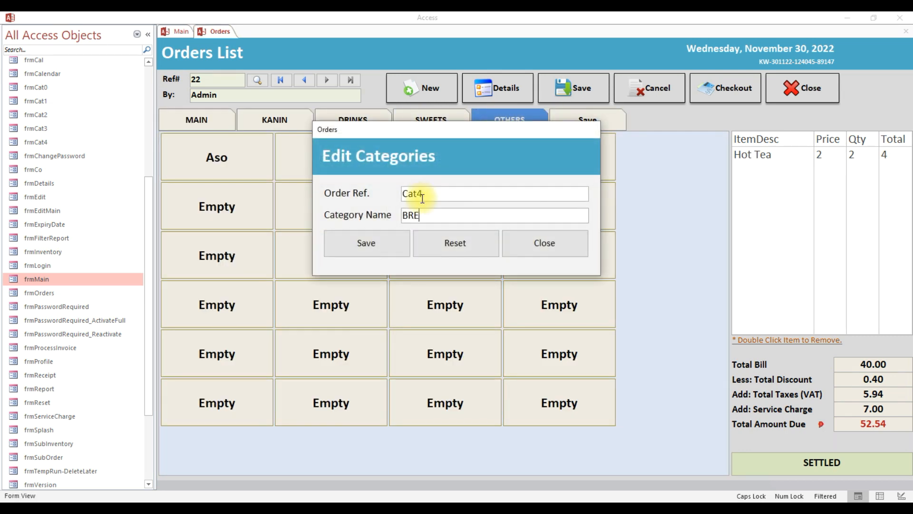
click(391, 244)
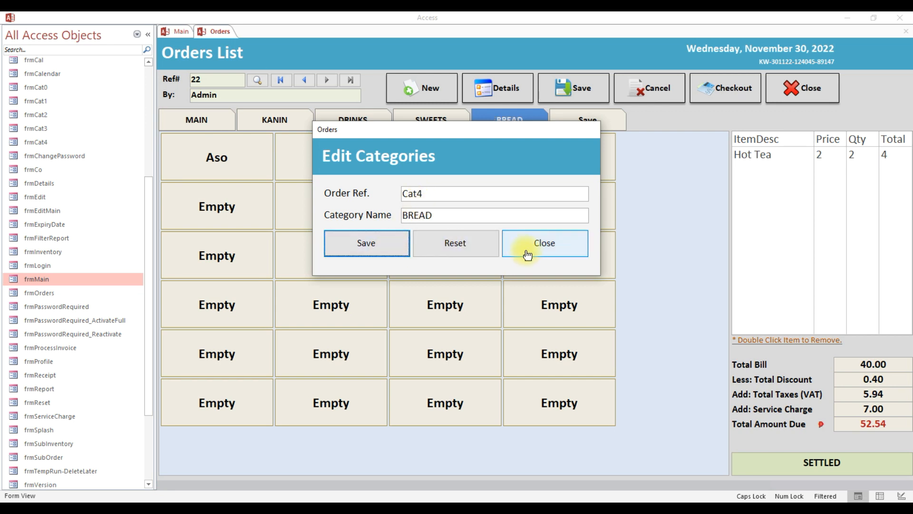
click(534, 245)
click(581, 119)
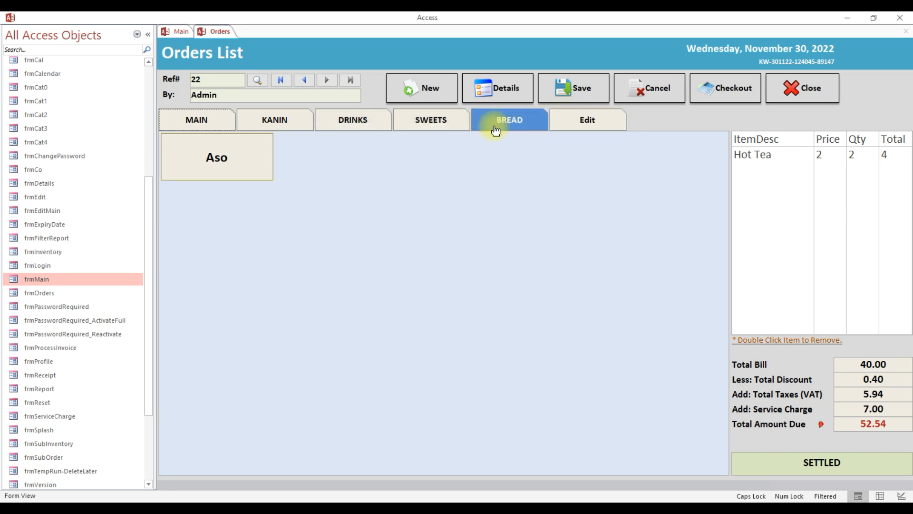
Review the items under the MAIN, BREAD, DRINKS and KANIN categories, including BREAD's editable slots.
click(223, 125)
click(524, 119)
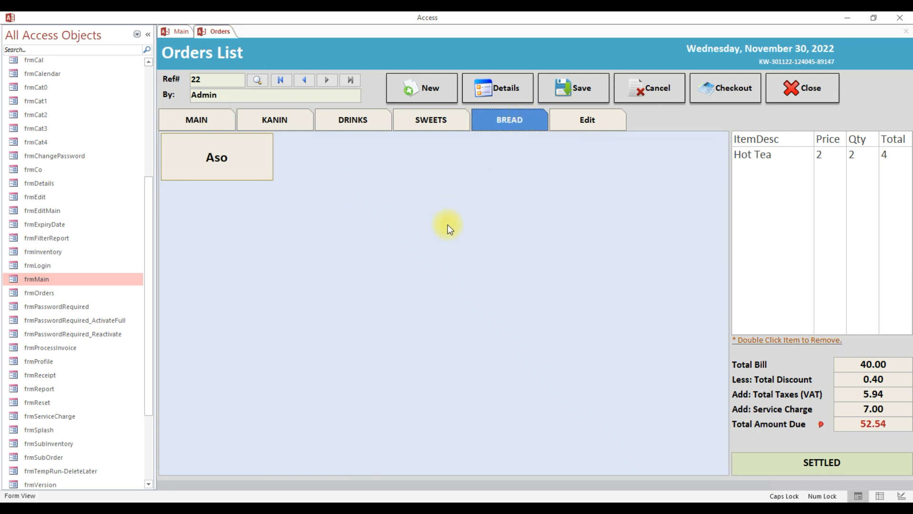
click(590, 122)
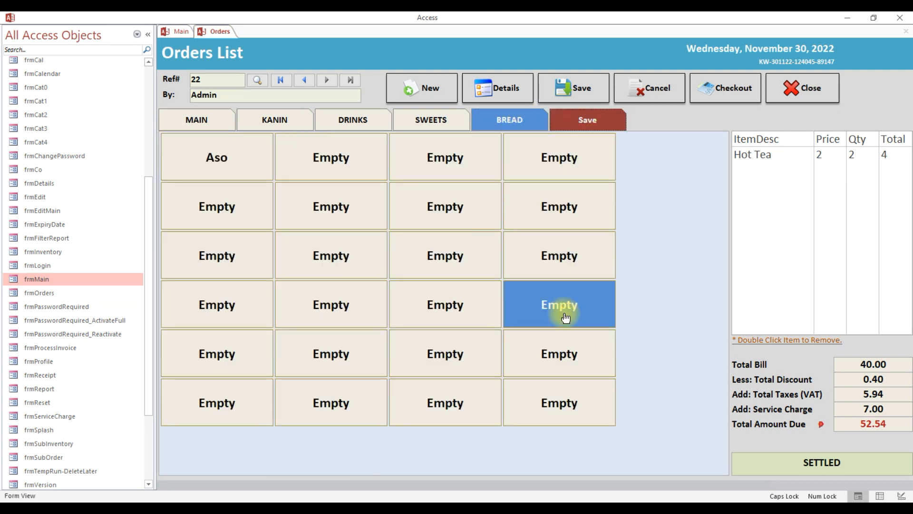
click(596, 116)
click(204, 124)
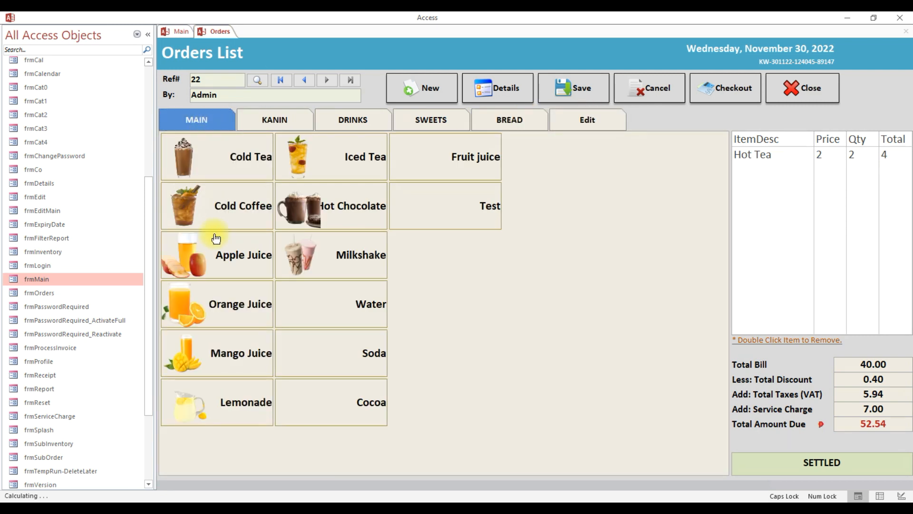
click(268, 119)
click(350, 119)
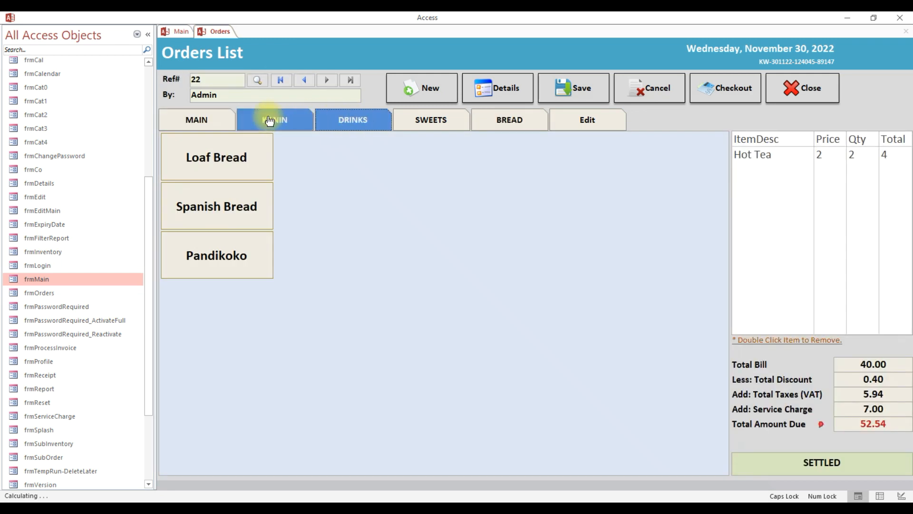
click(266, 119)
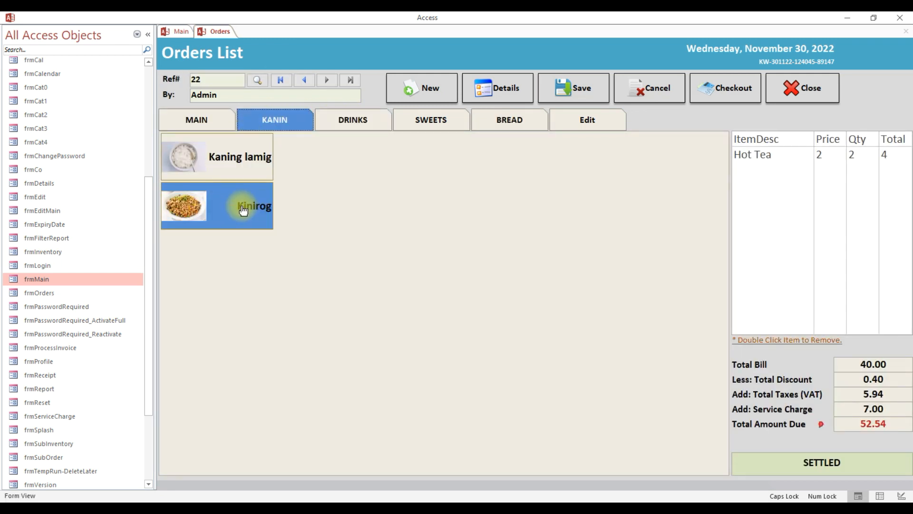
click(204, 122)
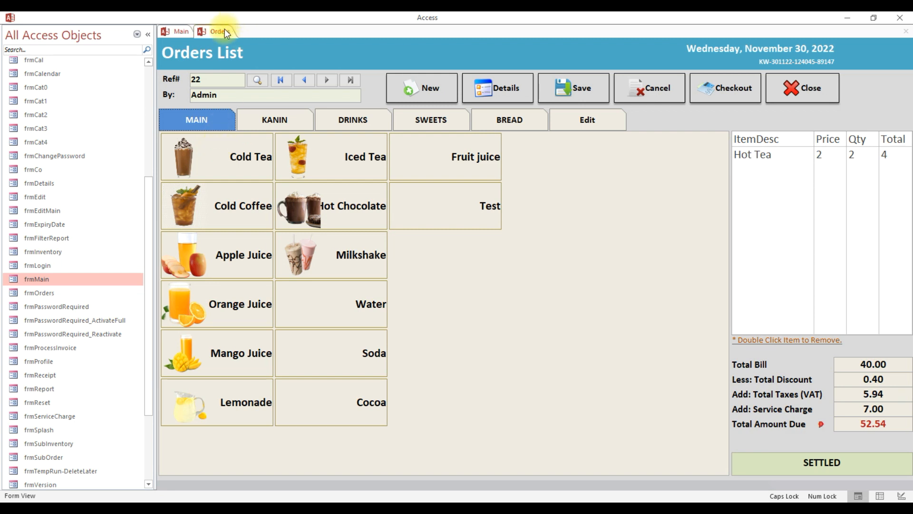
Start a new order and add one Lemonade and one Mango Juice to it.
click(222, 401)
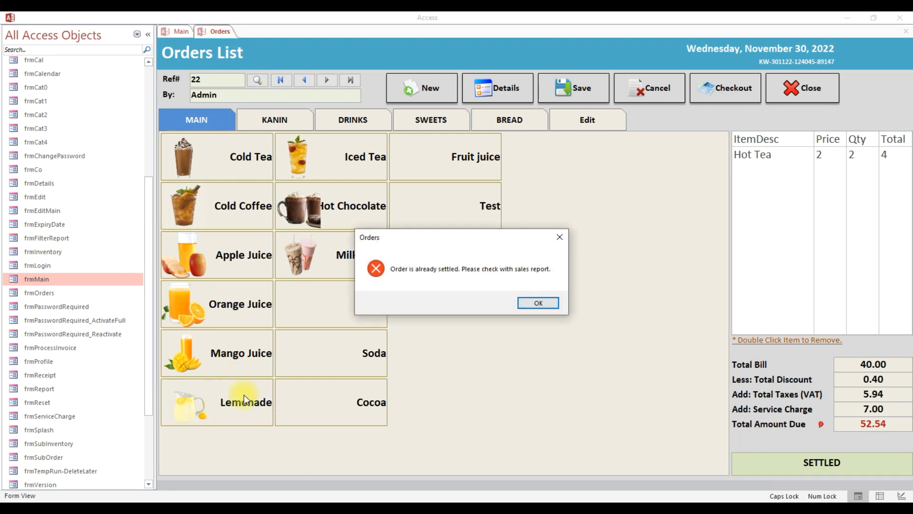
click(547, 304)
click(425, 88)
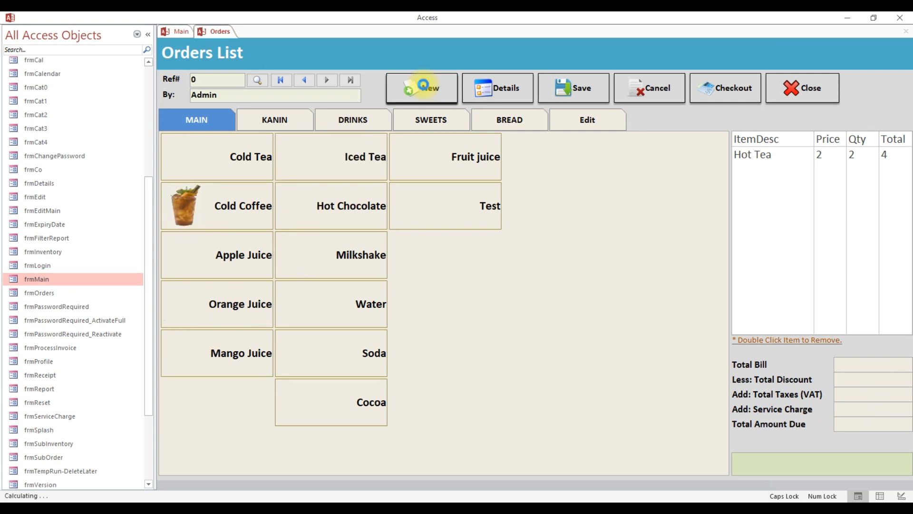
click(211, 417)
click(424, 263)
click(518, 303)
click(242, 357)
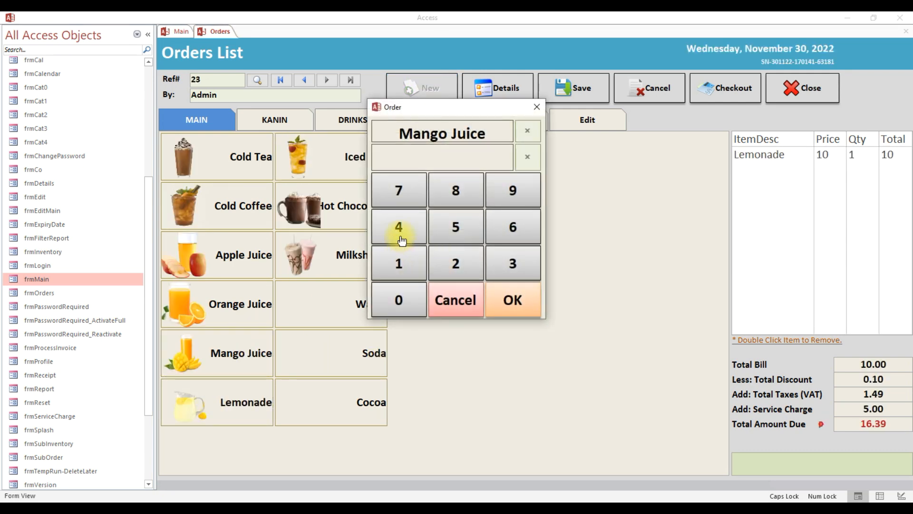
click(522, 296)
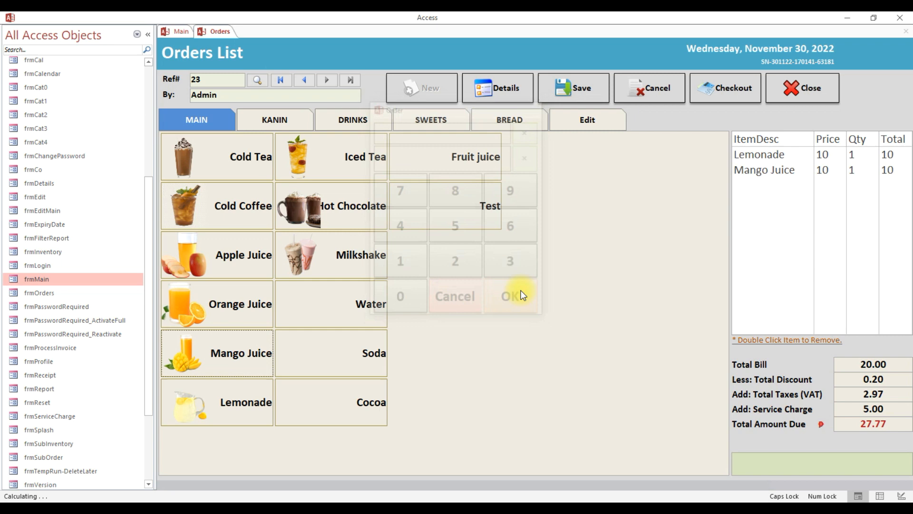
Check out the Lemonade and Mango Juice order with 50 received, process the invoice and close the receipt.
click(725, 88)
click(542, 193)
click(570, 259)
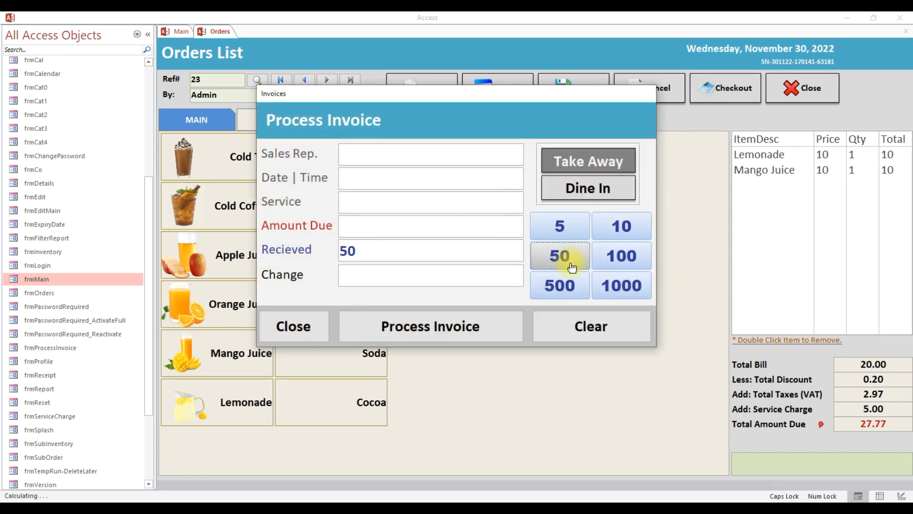
click(484, 323)
click(492, 299)
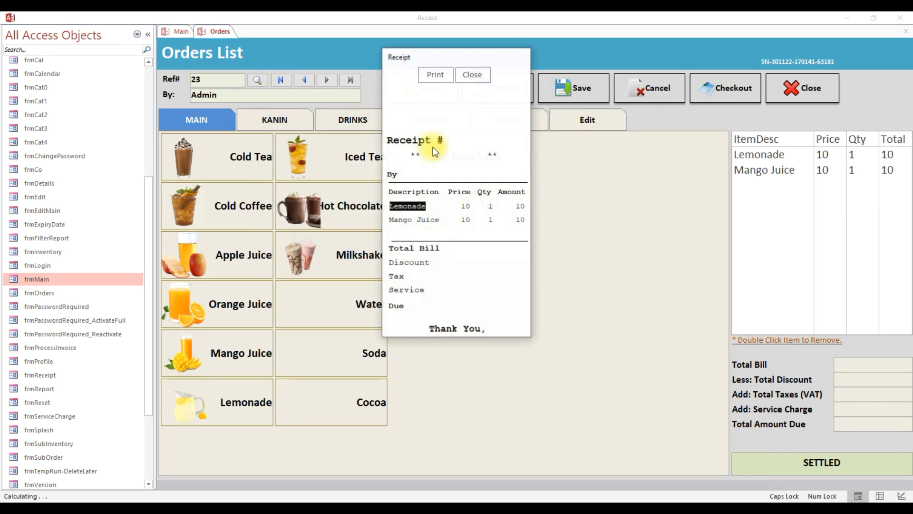
click(468, 74)
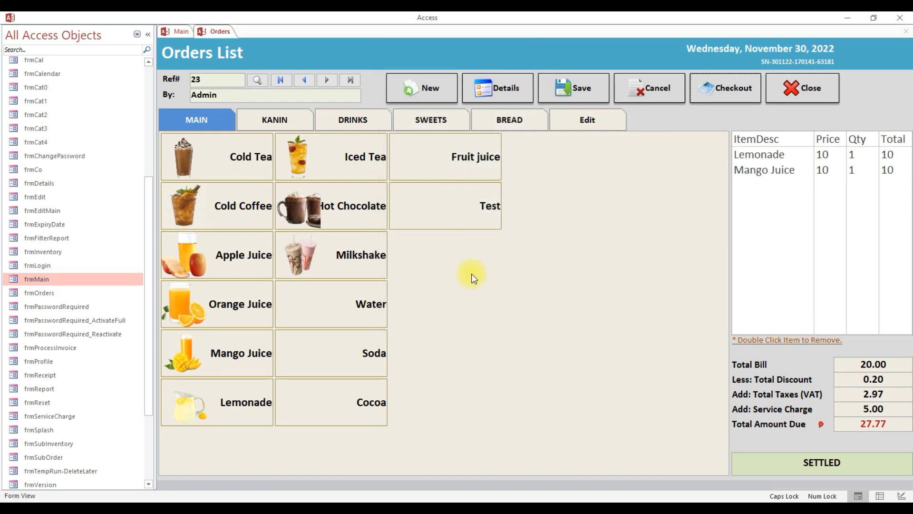
Start a new order, then attach 350ml.jpg as the Water item's picture and save the menu edit.
click(421, 87)
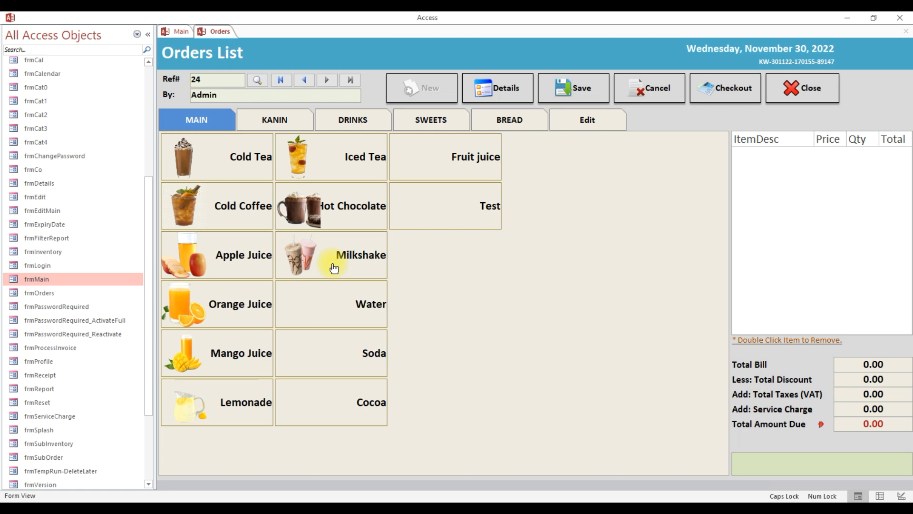
click(587, 119)
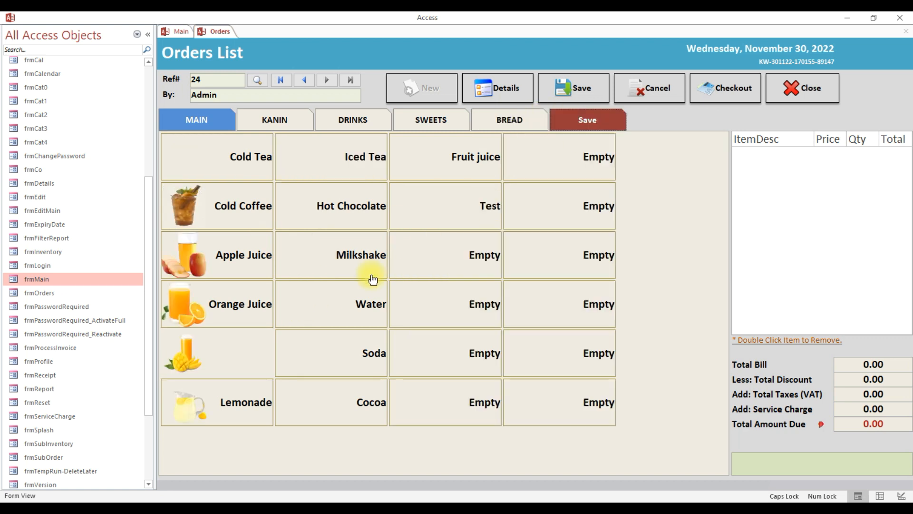
click(294, 298)
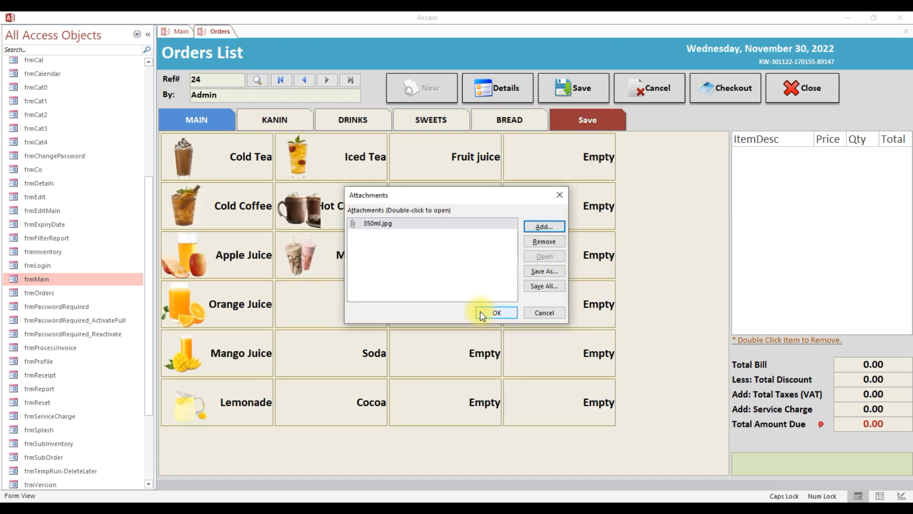
click(480, 311)
click(584, 123)
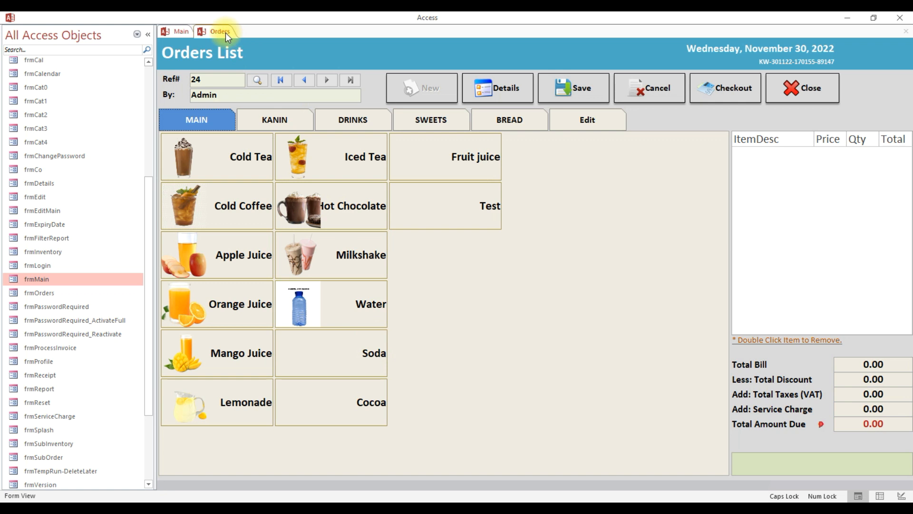
click(273, 125)
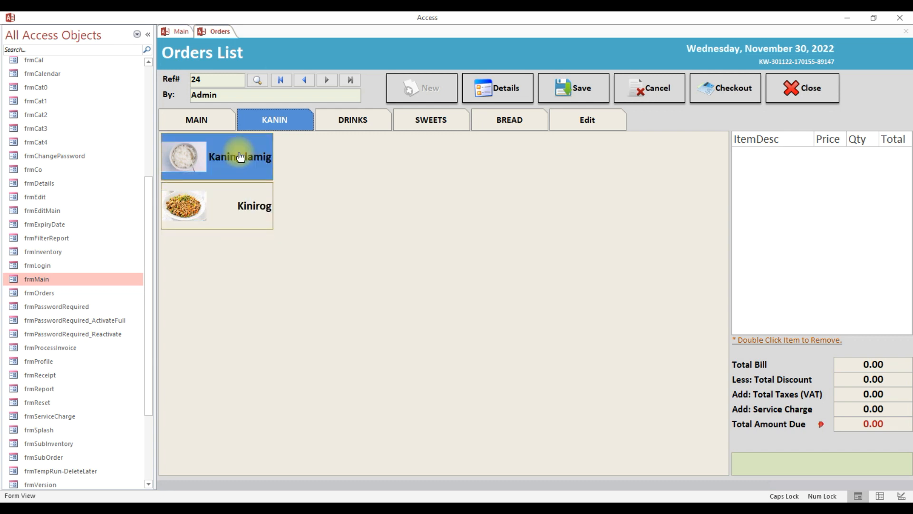
click(228, 124)
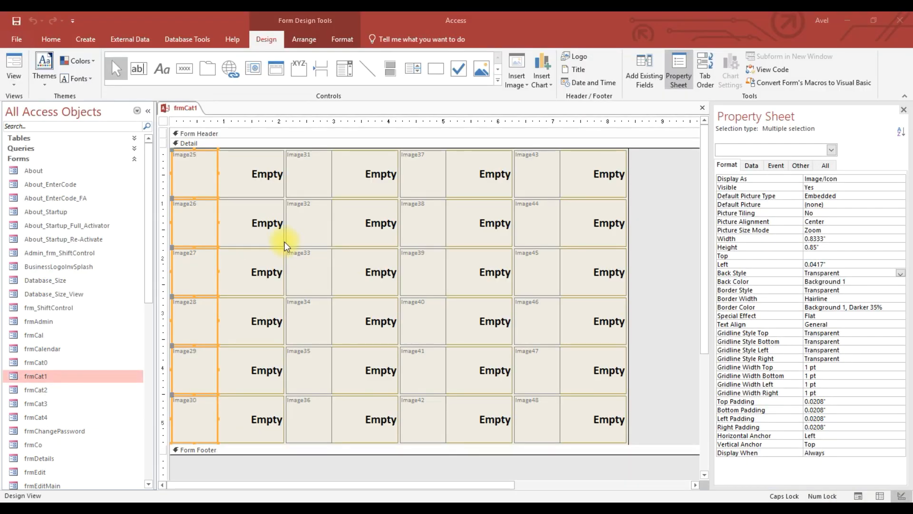
Change the picture size mode of all image frames in frmCat1 so their pictures stretch to fill the frames.
shift+click(306, 173)
shift+click(310, 221)
shift+click(322, 273)
shift+click(312, 322)
shift+click(310, 370)
shift+click(310, 417)
shift+click(421, 418)
shift+click(421, 370)
shift+click(423, 321)
shift+click(423, 187)
shift+click(534, 177)
shift+click(540, 209)
shift+click(537, 271)
shift+click(542, 419)
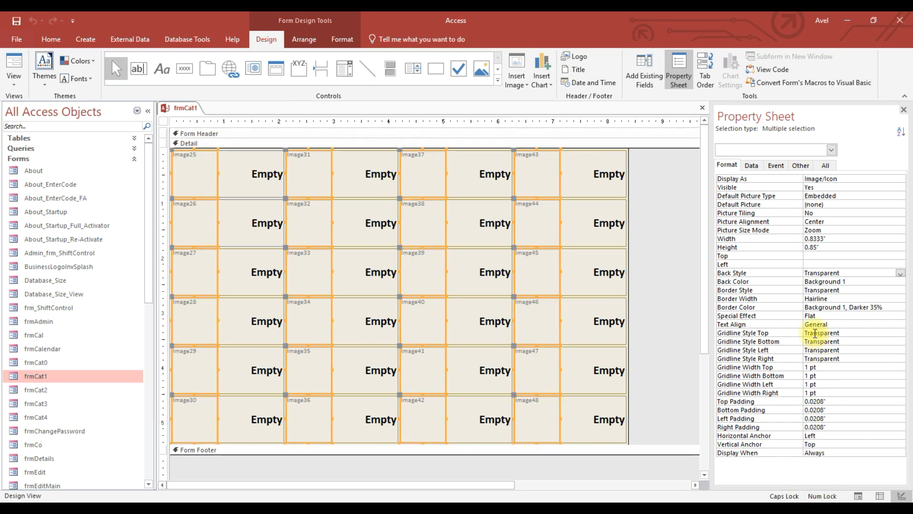
double_click(789, 230)
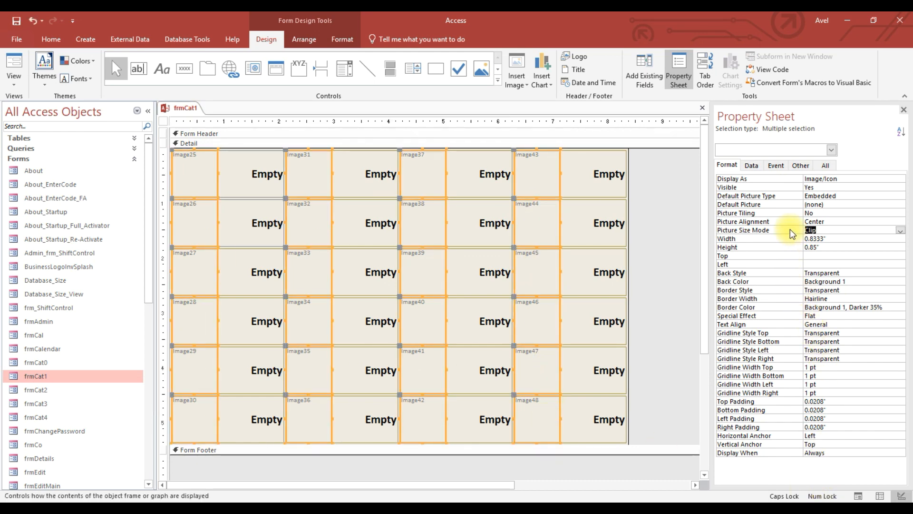
Save and close the frmCat1 design, and reopen the form to check its item pictures.
right_click(180, 105)
click(188, 113)
right_click(189, 107)
click(196, 127)
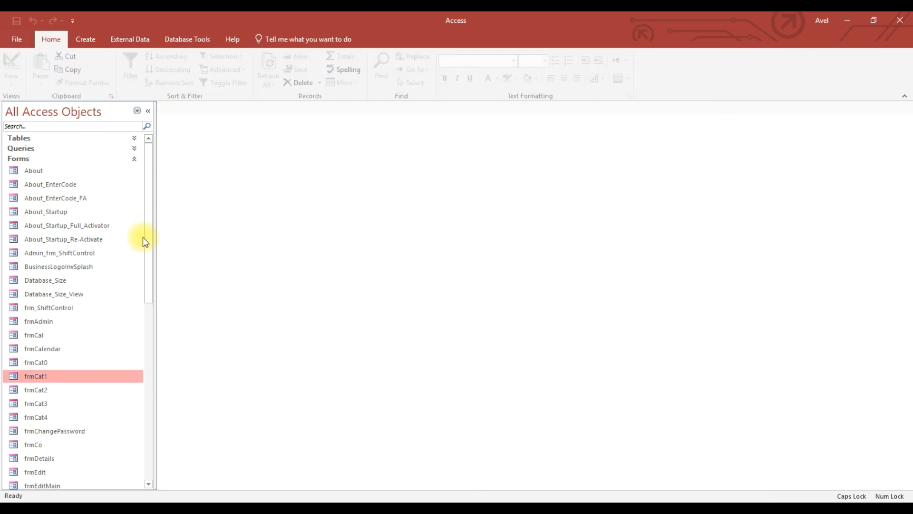
double_click(77, 375)
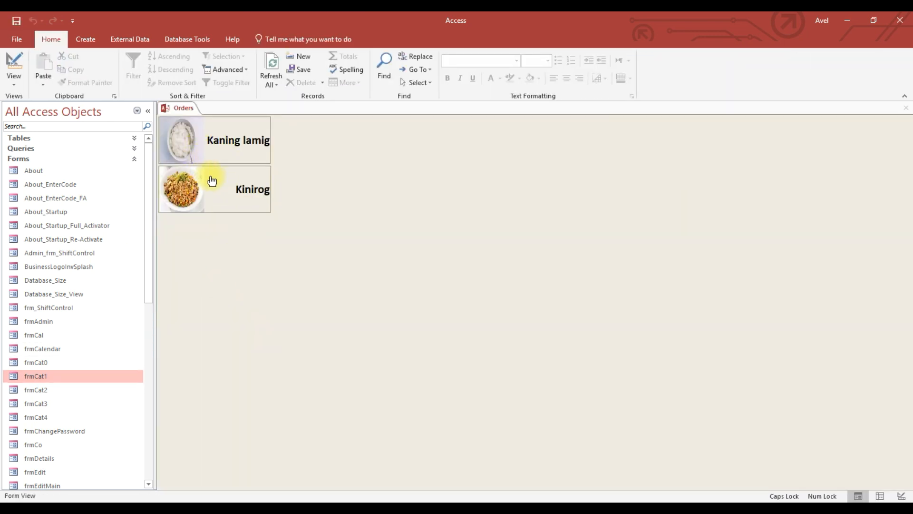
Open frmCat1 in Design view to review its image frames, then close it.
right_click(187, 116)
click(214, 133)
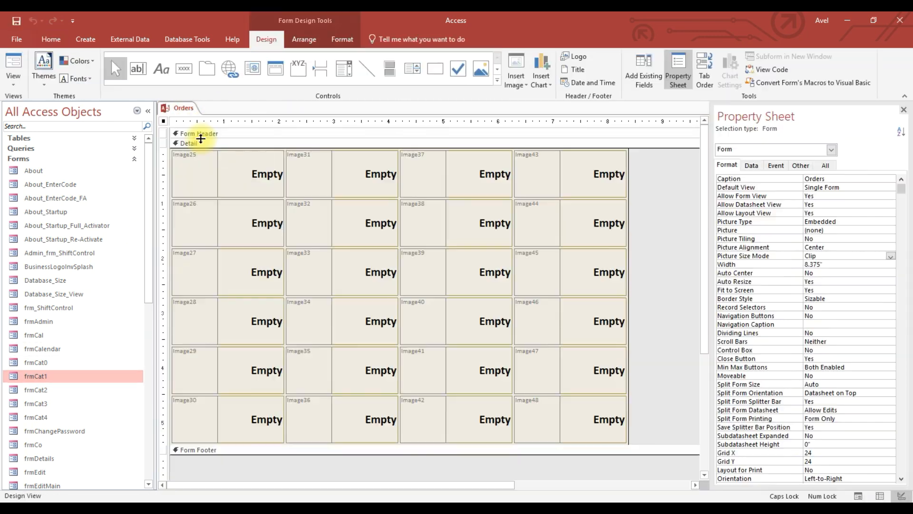
click(703, 108)
right_click(70, 374)
click(85, 252)
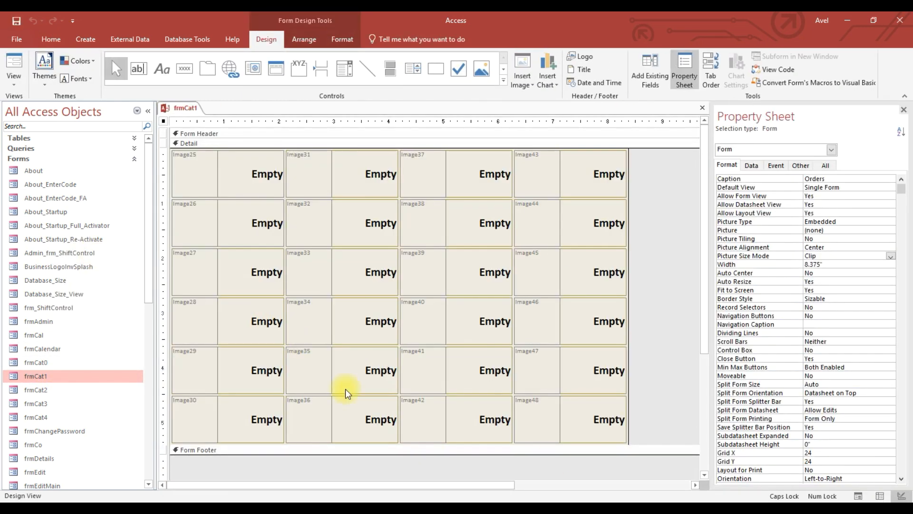
click(702, 108)
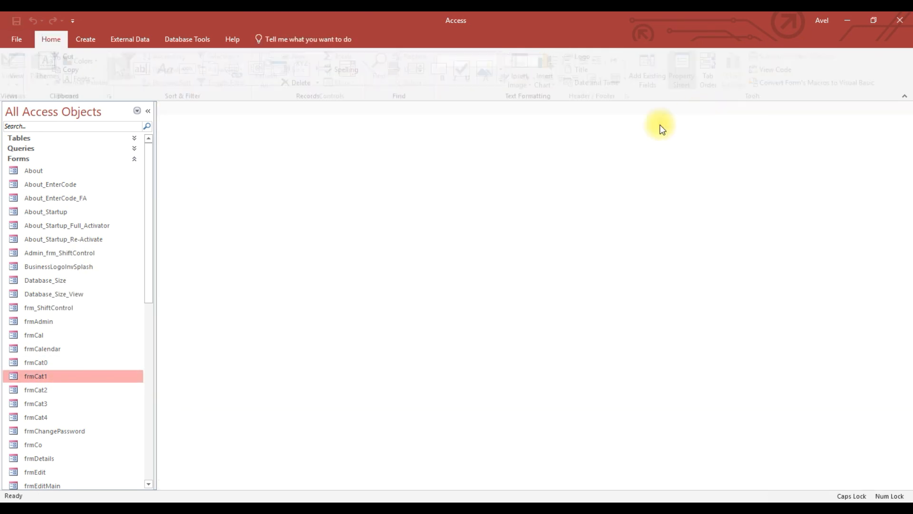
Open frmCat2 in Design view and copy the Image48 frame from the frmCat1 design, then close frmCat1.
right_click(47, 390)
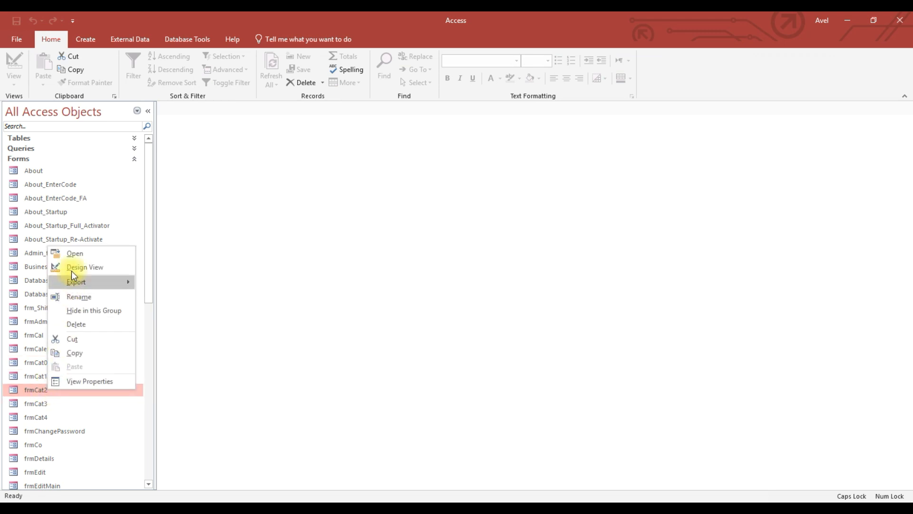
click(72, 267)
right_click(42, 375)
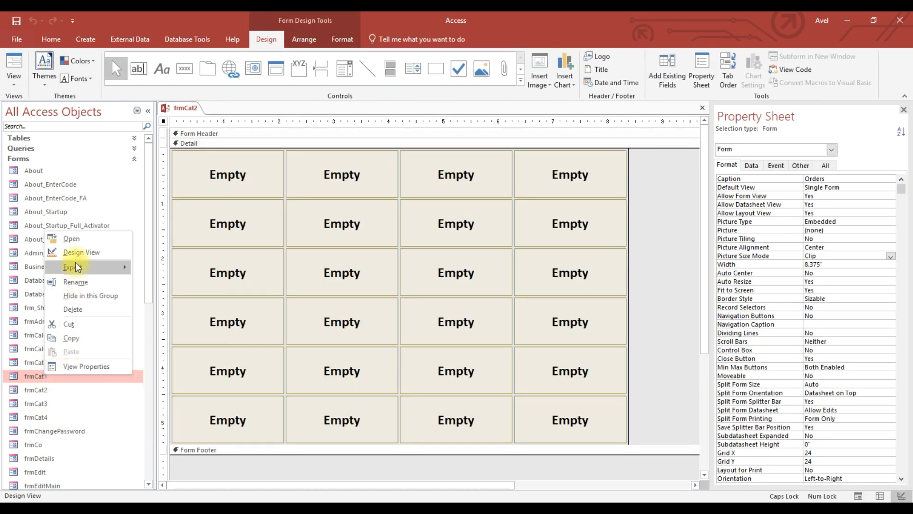
click(71, 266)
right_click(534, 409)
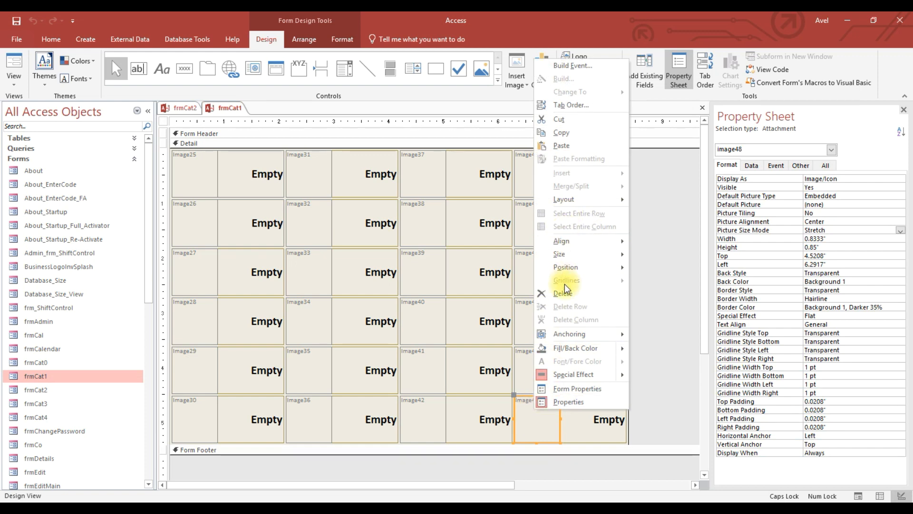
click(561, 135)
click(703, 108)
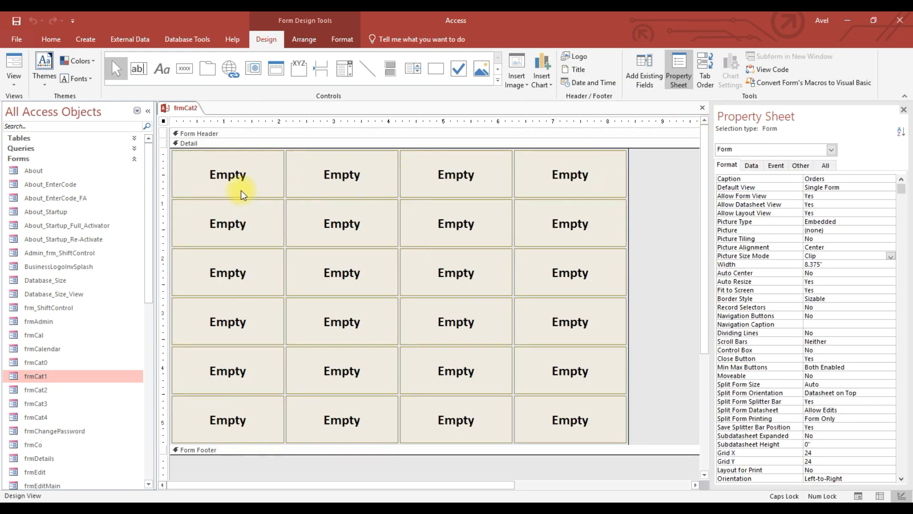
Set the back style of all order buttons in frmCat2 to Transparent.
drag(652, 418, 217, 171)
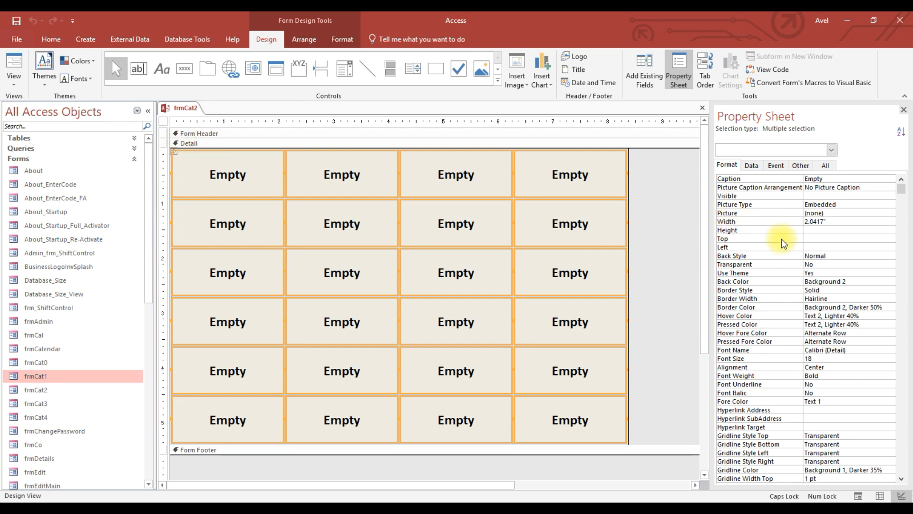
double_click(790, 256)
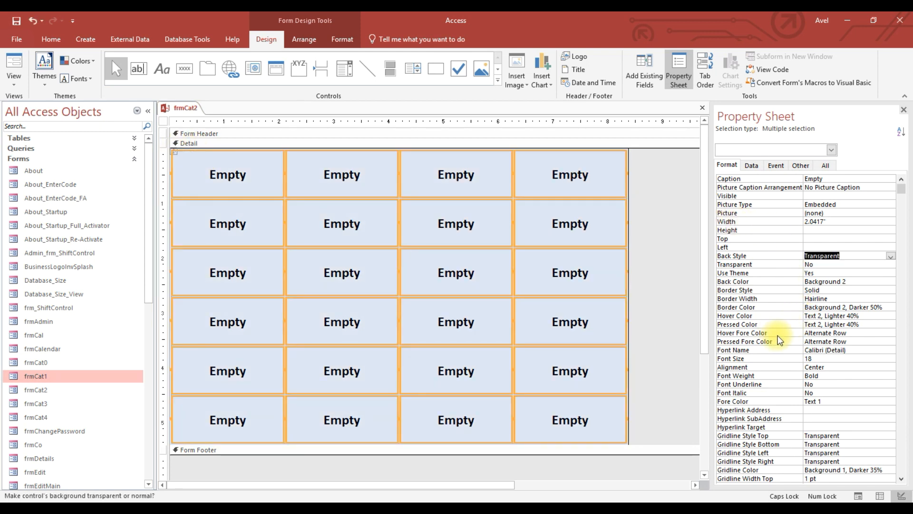
click(781, 274)
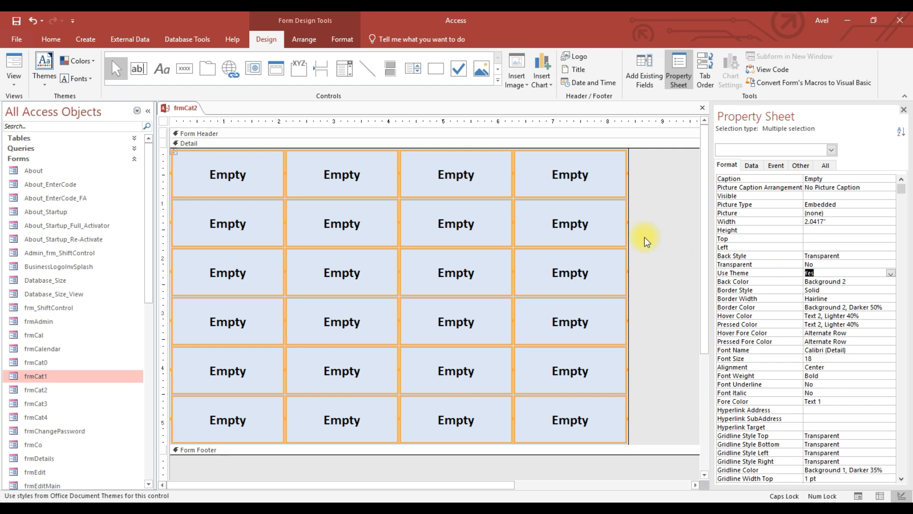
Compare the formatting of the last first-row button in frmCat1 and frmCat2, and copy the frmCat1 button's pressed color value, Text 1.
right_click(63, 376)
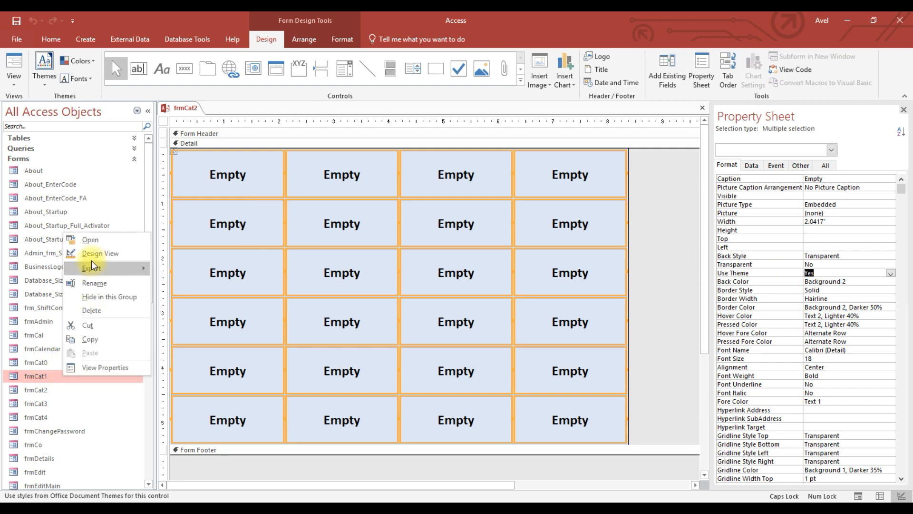
click(98, 253)
click(603, 175)
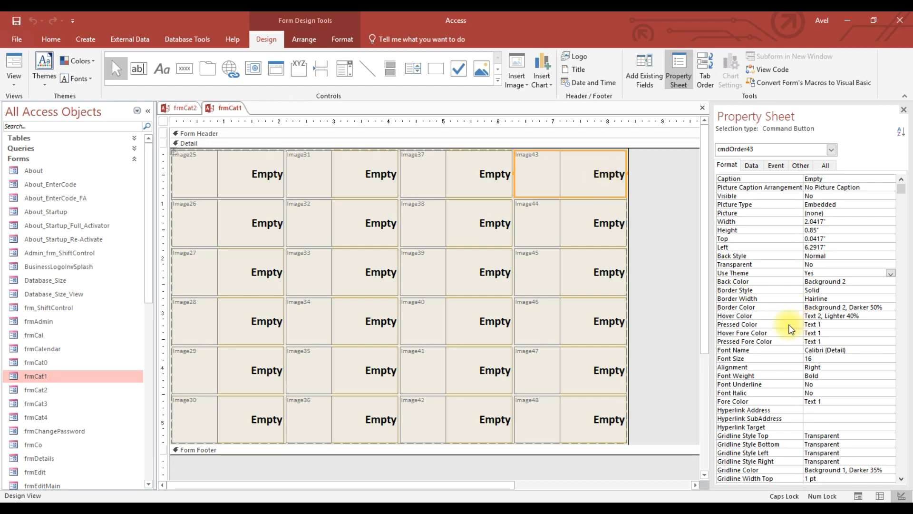
click(183, 108)
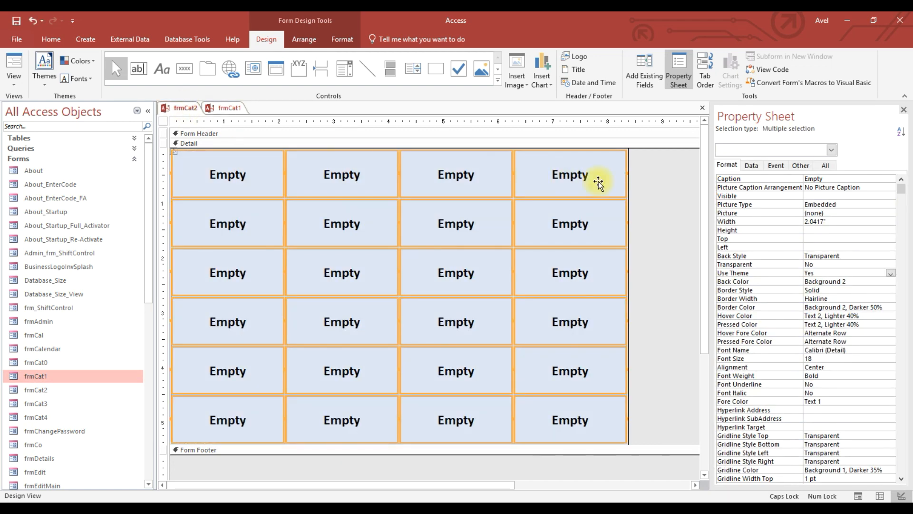
click(579, 175)
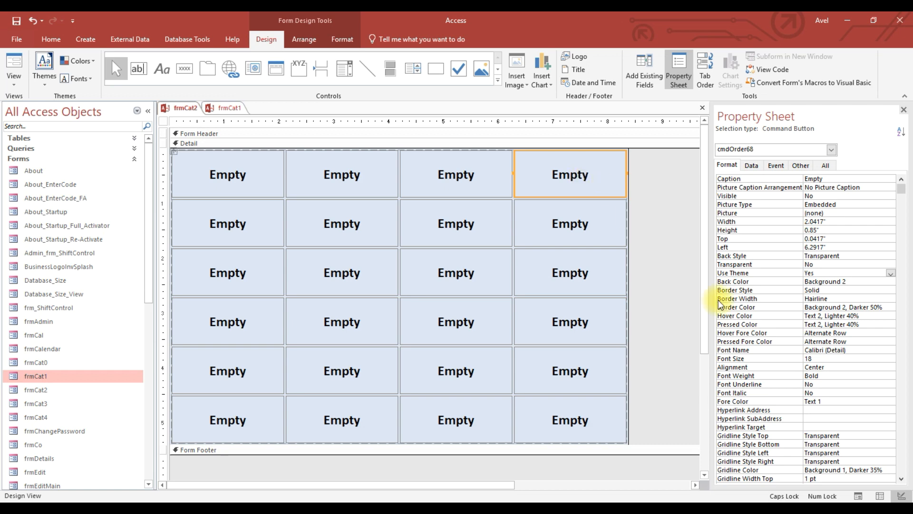
click(175, 110)
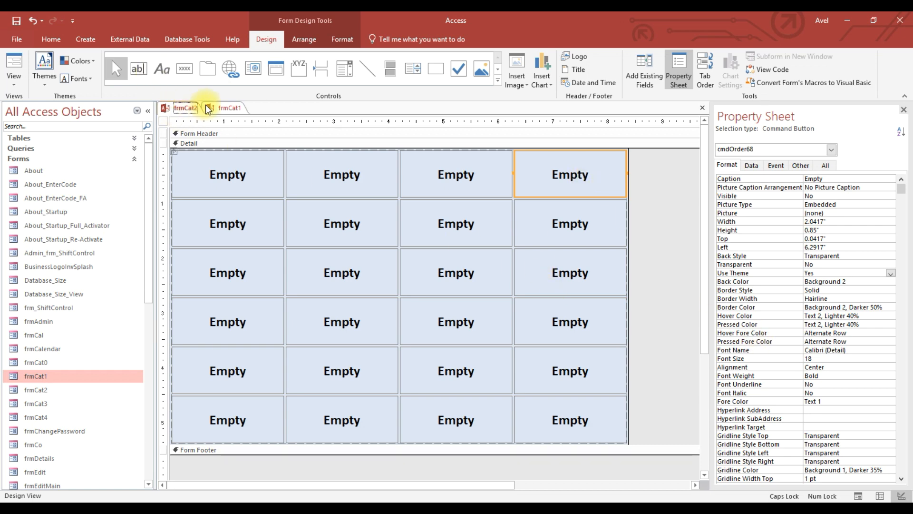
click(230, 108)
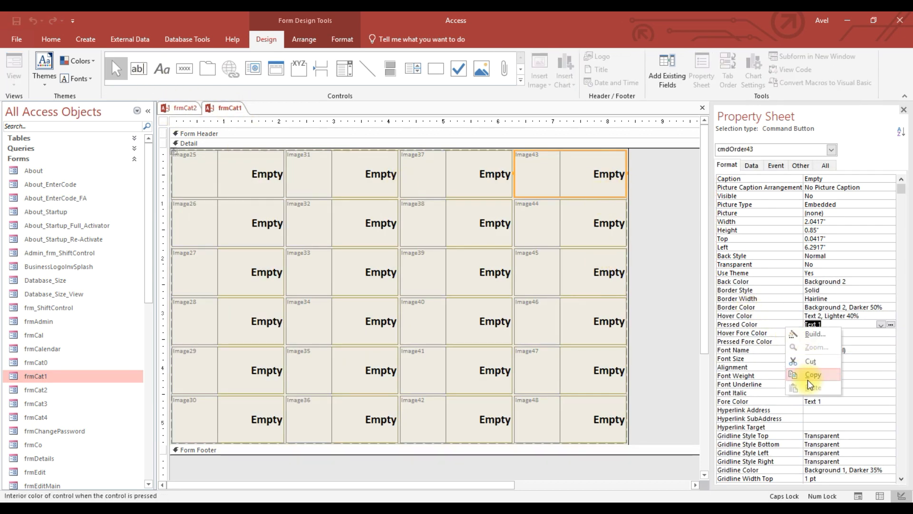
click(185, 109)
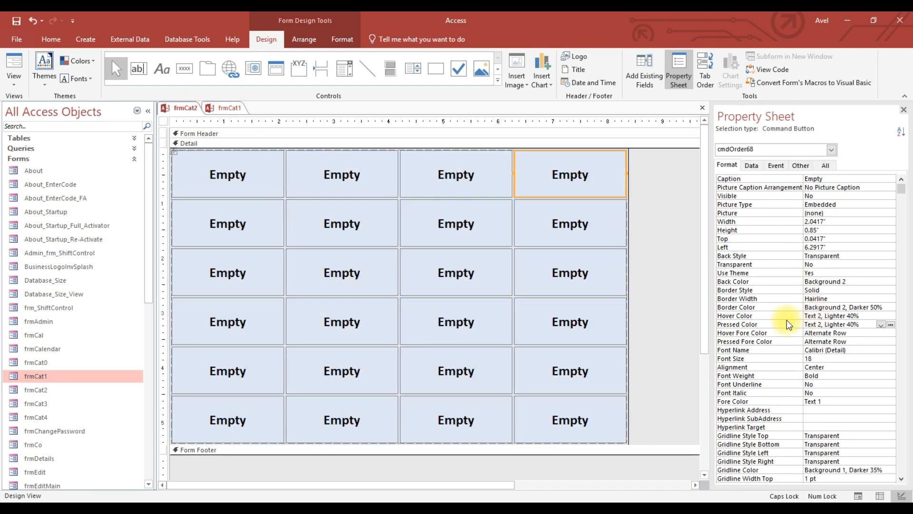
Set the pressed fore color, hover fore color and pressed color of the last first-row button in frmCat2 to Text 1.
right_click(786, 341)
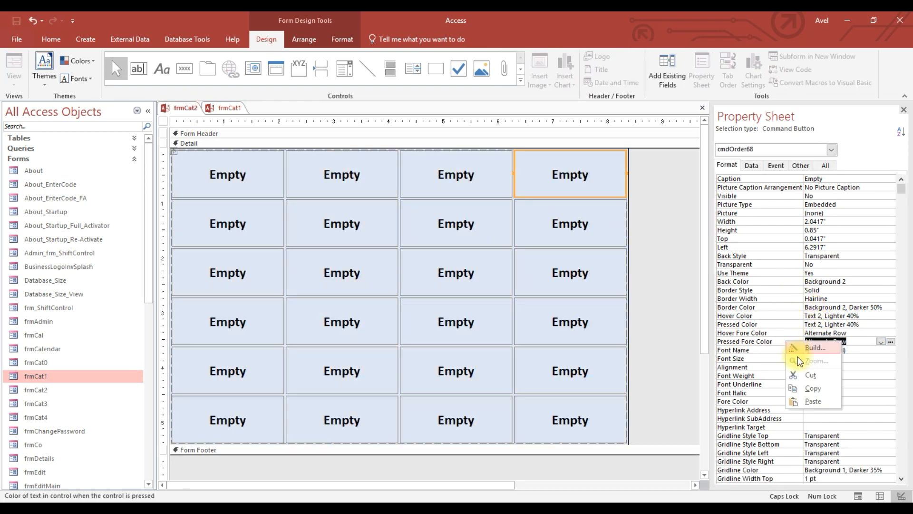
click(808, 401)
right_click(791, 332)
click(809, 387)
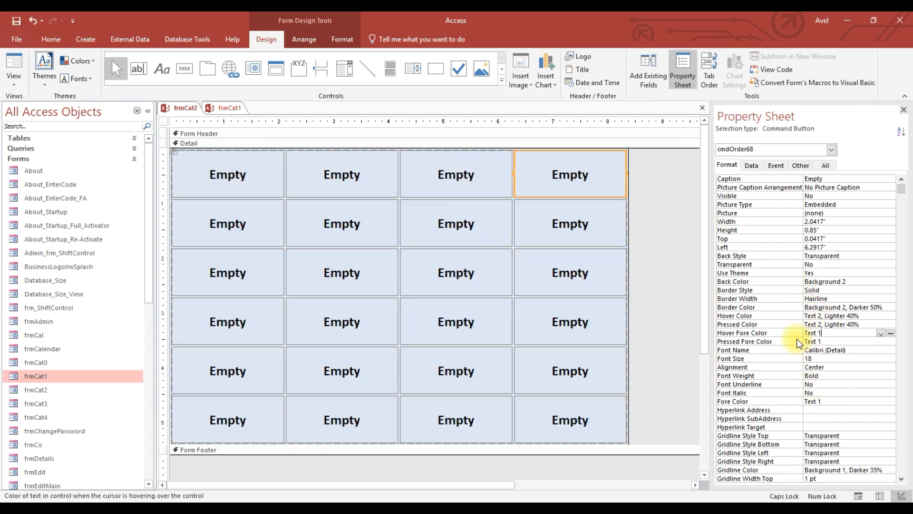
right_click(793, 324)
click(814, 387)
Try to widen the last column of order buttons in frmCat2, and undo the resize.
click(671, 257)
click(590, 176)
key(ctrl+a)
drag(630, 180, 644, 180)
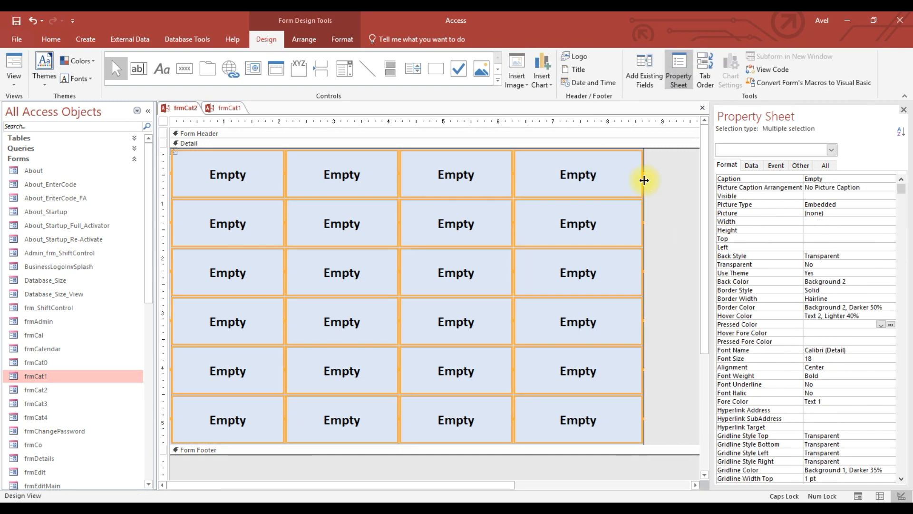
mouse_move(643, 185)
mouse_down()
mouse_move(628, 187)
mouse_move(638, 185)
mouse_up()
click(620, 195)
key(ctrl+z)
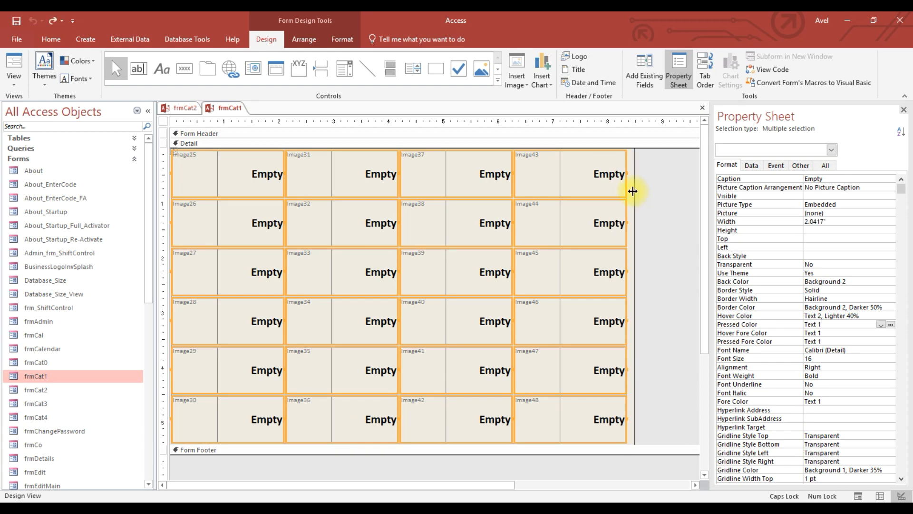
Copy the Detail section's back color, Background 2, from frmCat1 to the Detail section of frmCat2.
click(630, 180)
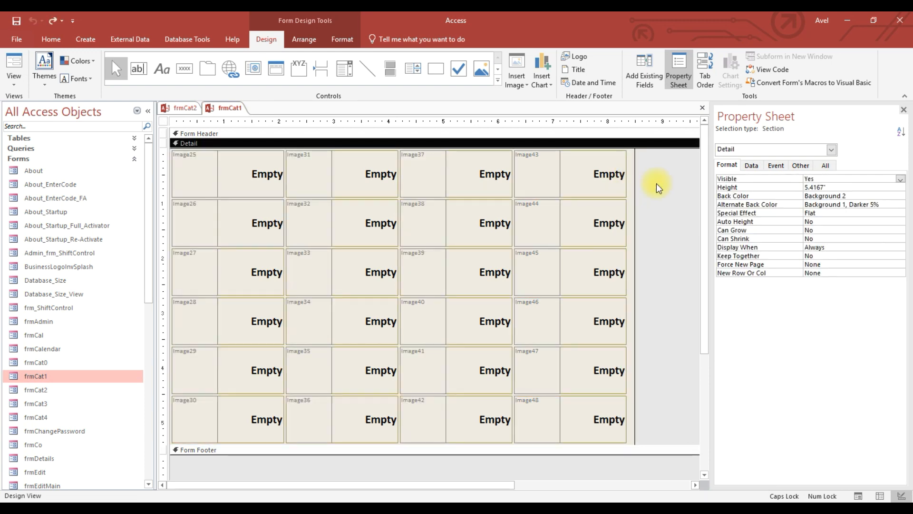
right_click(769, 198)
click(785, 243)
click(190, 110)
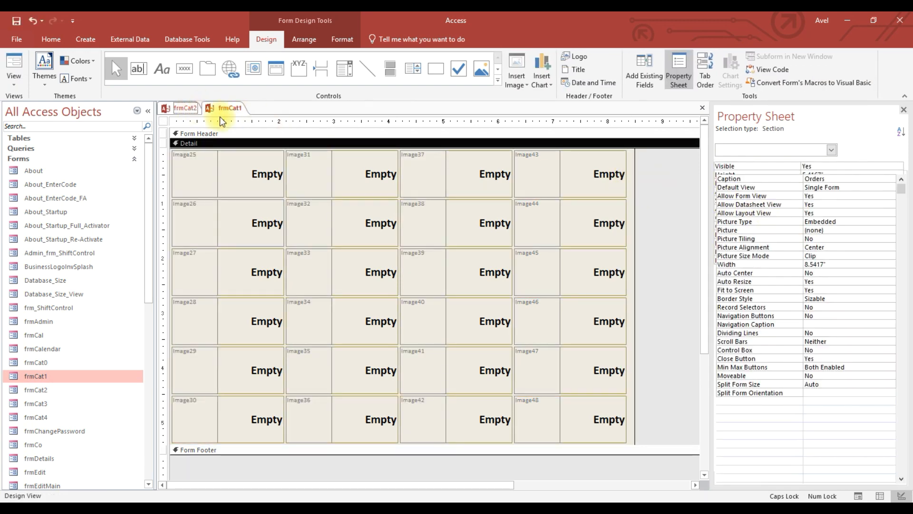
click(634, 186)
right_click(780, 195)
click(810, 255)
key(Return)
Narrow frmCat2 and frmCat1 to the edge of their button grids, making frmCat1 8.375 inches wide.
drag(638, 229, 628, 230)
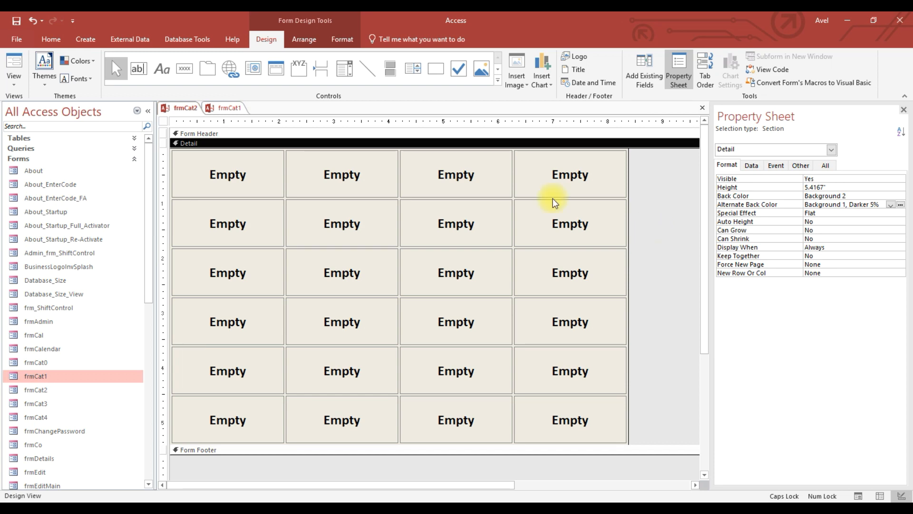
click(233, 107)
drag(633, 201, 629, 199)
click(650, 201)
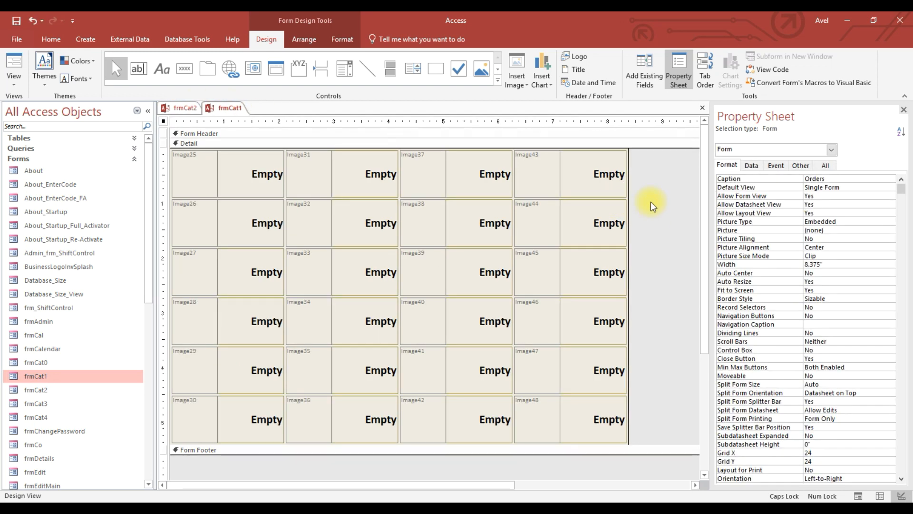
click(187, 107)
click(229, 108)
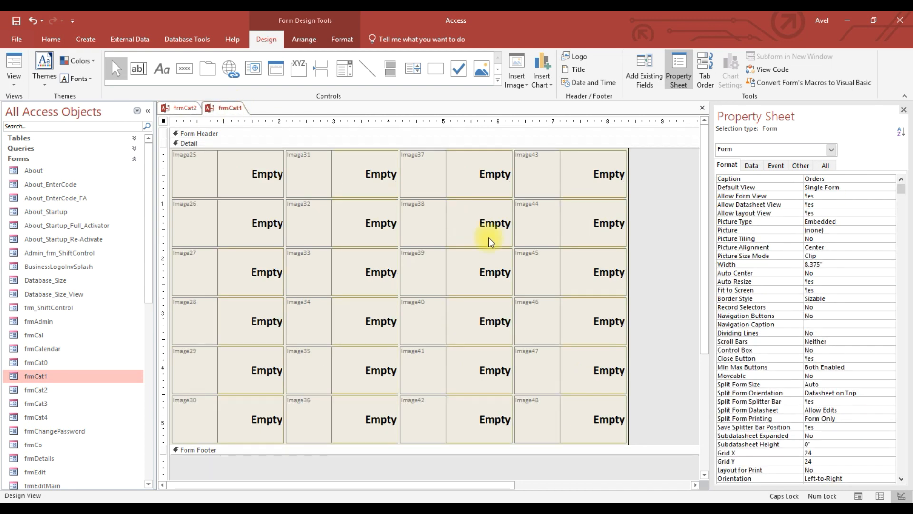
Copy the Image48 frame from frmCat1 into frmCat2 and place it over the beginning of the first order button.
right_click(547, 411)
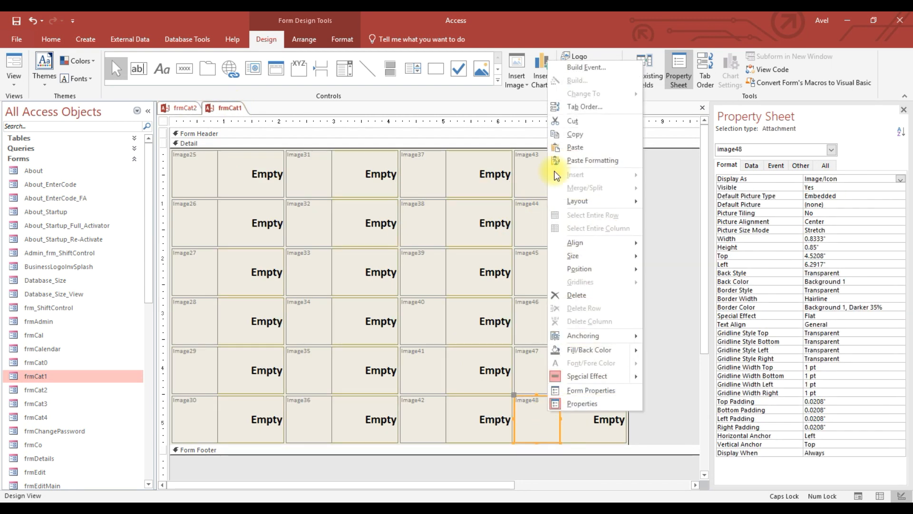
click(567, 136)
click(188, 108)
right_click(189, 154)
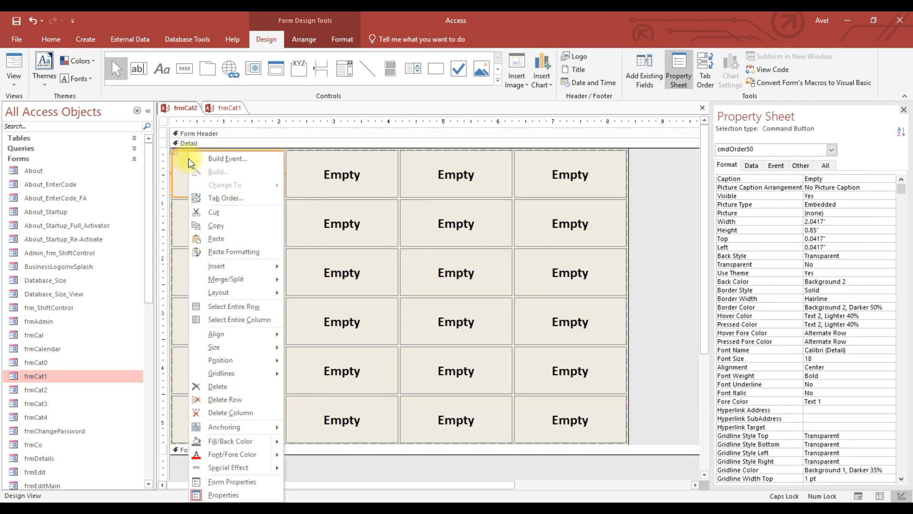
click(219, 238)
drag(206, 232, 197, 173)
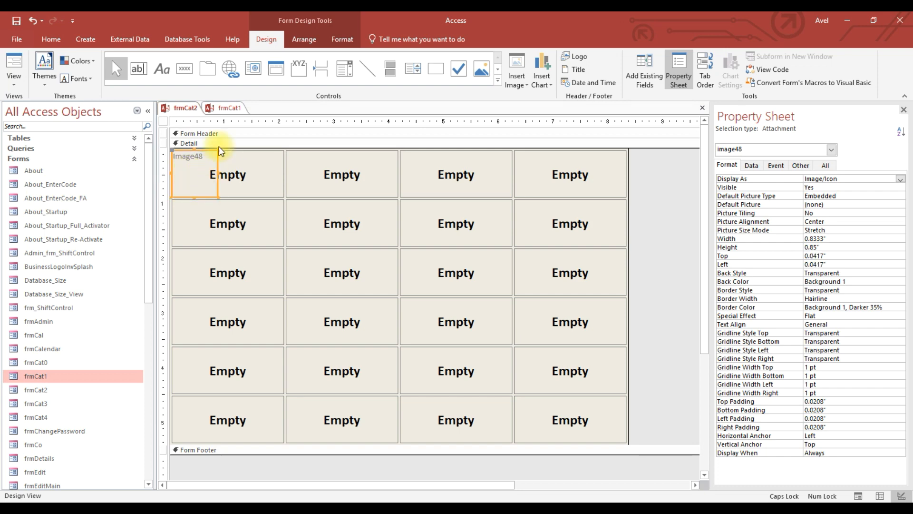
Close the frmCat1 design and answer its closing prompt, keeping frmCat2 open for editing.
click(231, 109)
click(702, 108)
click(465, 293)
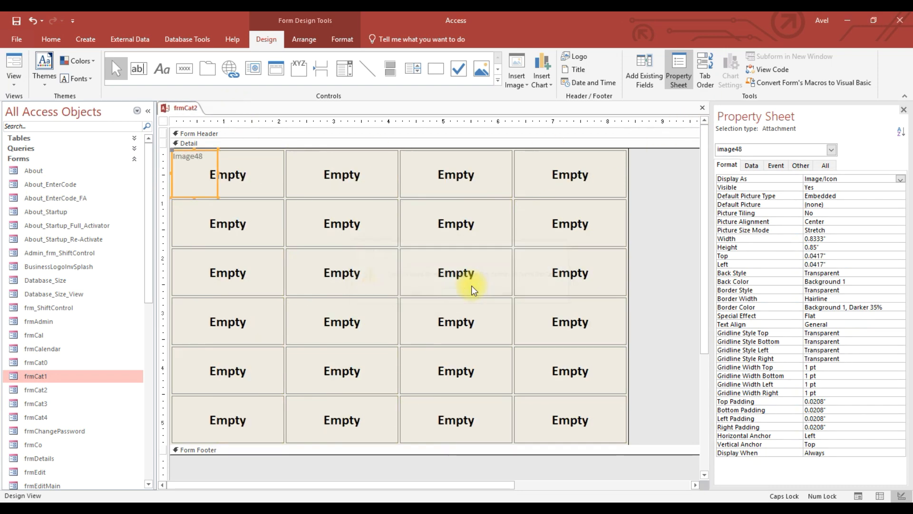
Duplicate the image frame five times down the first column of order buttons in frmCat2.
key(ctrl+d)
key(ctrl+d)
key(ctrl+d)
key(ctrl+d)
key(ctrl+d)
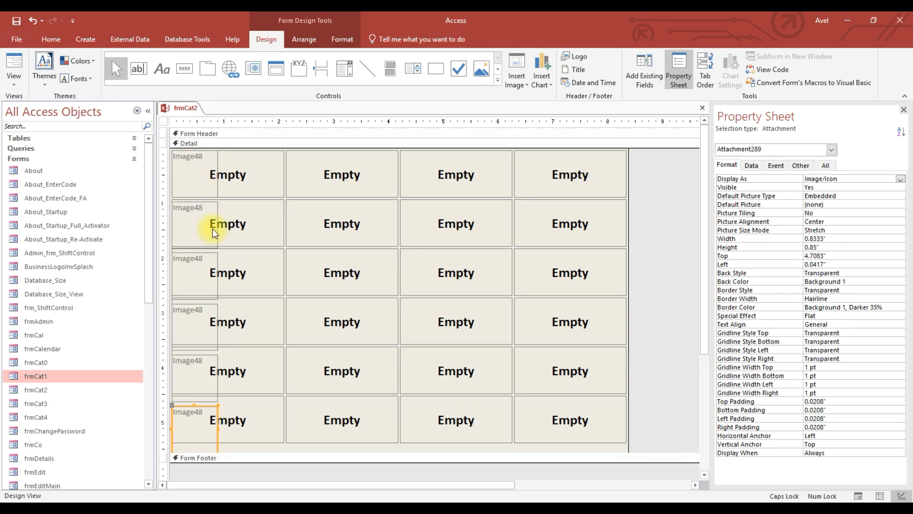
Duplicate the first image frame in frmCat2 and place a copy over the beginning of the second top-row button.
click(201, 184)
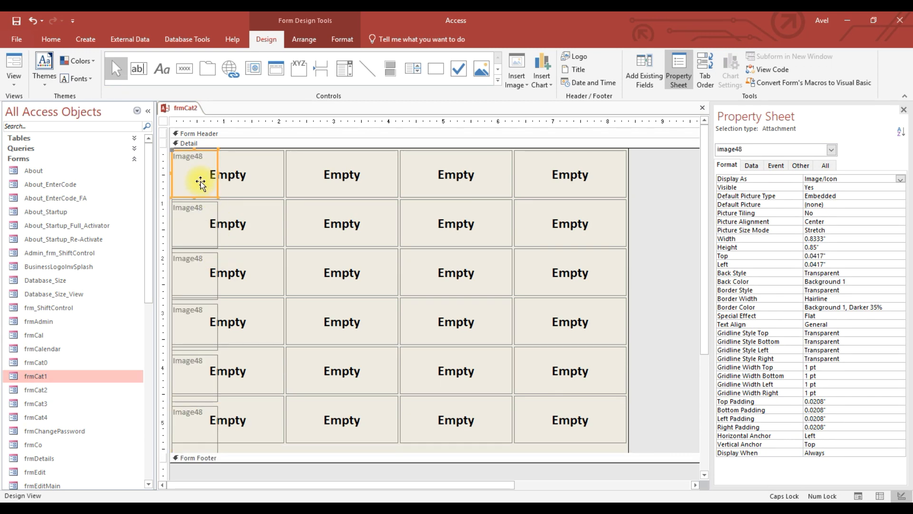
drag(194, 221, 275, 208)
key(ctrl+z)
drag(199, 237, 308, 188)
key(ctrl+z)
key(ctrl+z)
Place copies of the image frame over the beginning of the third and fourth buttons in the top row.
key(ctrl+v)
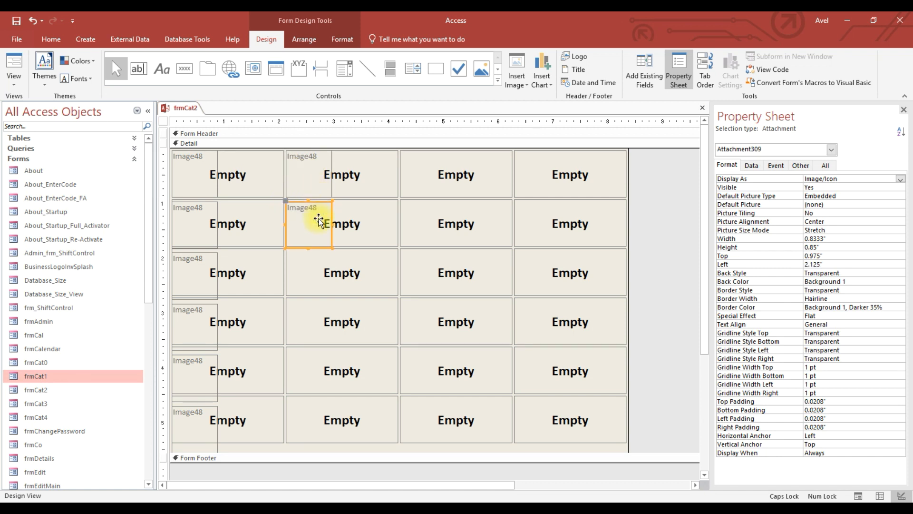
drag(293, 238, 421, 175)
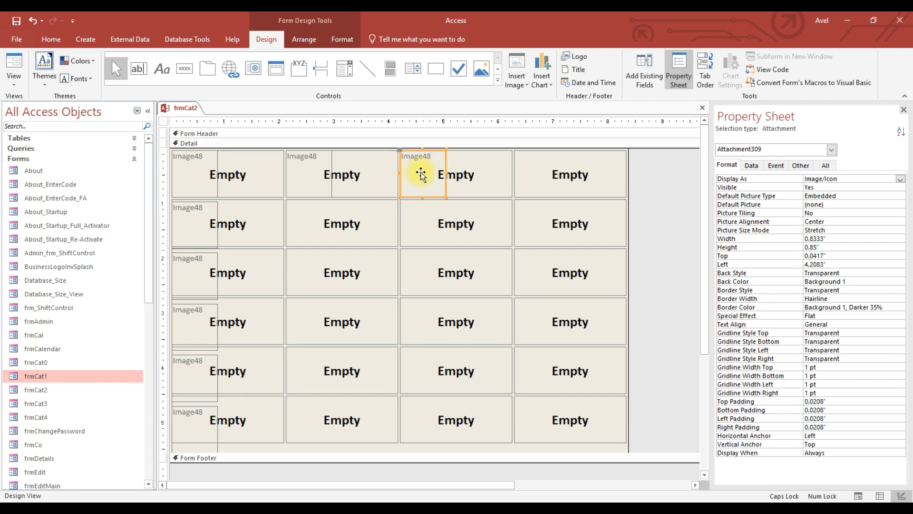
click(458, 173)
click(658, 237)
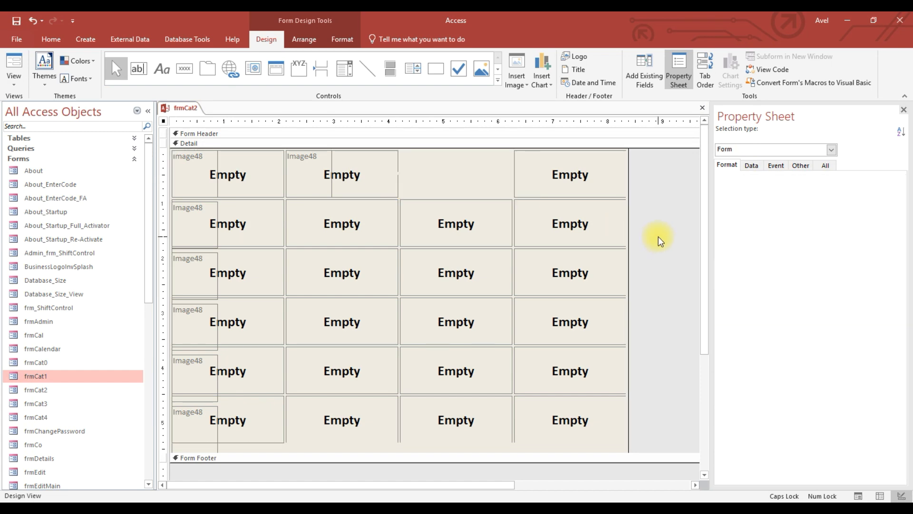
drag(413, 169, 518, 194)
click(627, 204)
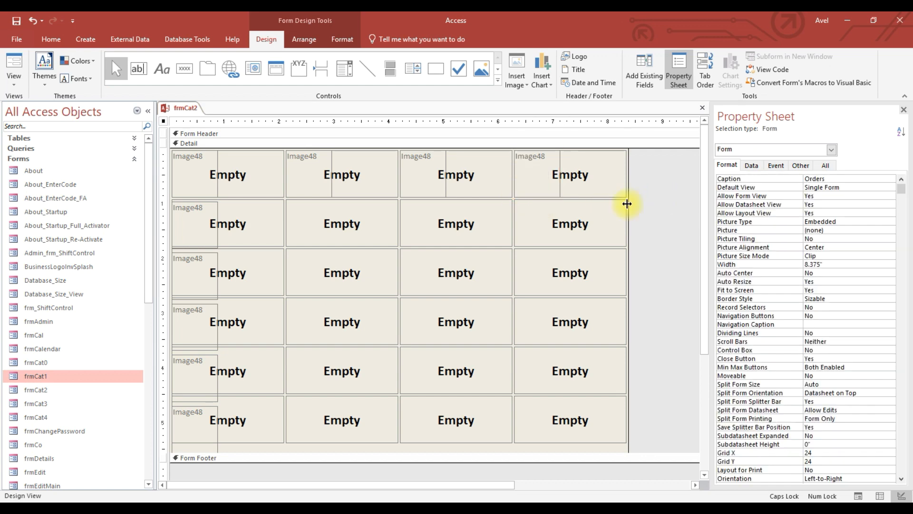
Duplicate the second column's top image frame five times down its order buttons.
click(187, 170)
click(309, 173)
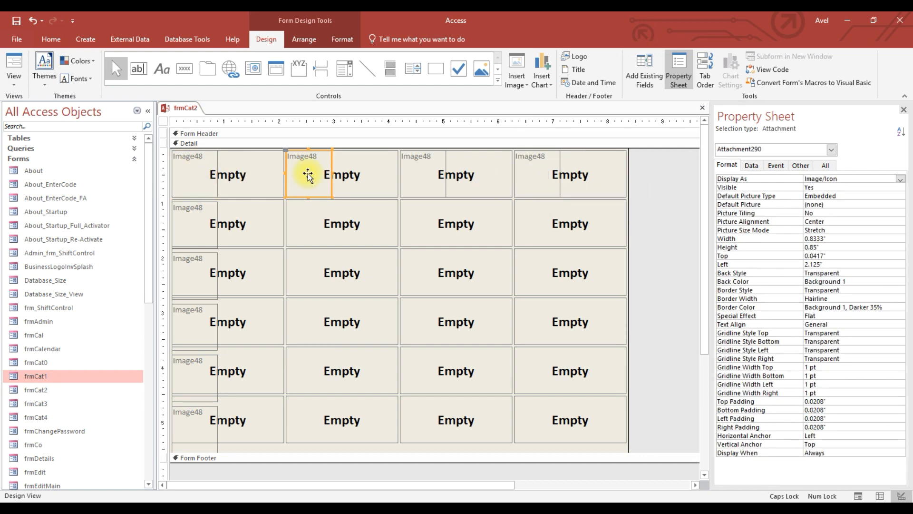
key(ctrl+c)
key(ctrl+v)
key(ctrl+v)
key(ctrl+v)
key(ctrl+v)
key(ctrl+v)
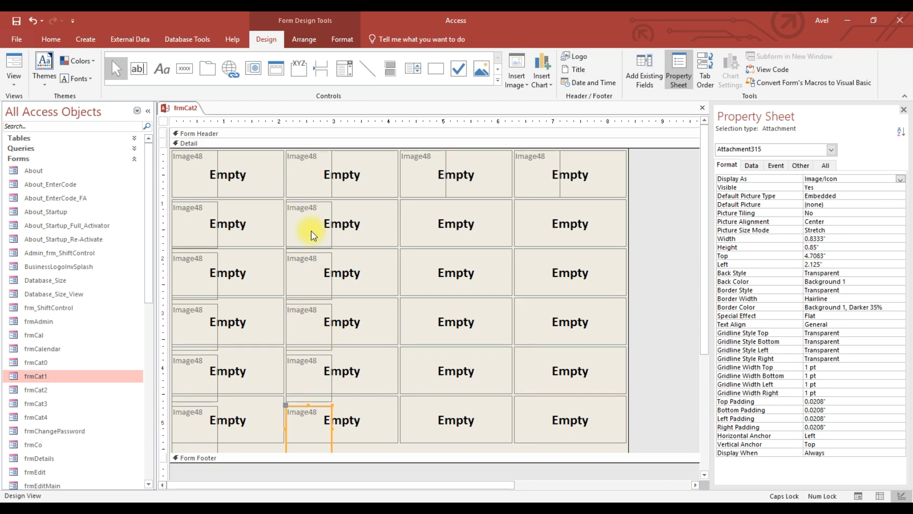
Duplicate the image frame five times down the third column of order buttons.
click(425, 177)
key(ctrl+v)
key(ctrl+v)
key(ctrl+v)
key(ctrl+v)
key(ctrl+v)
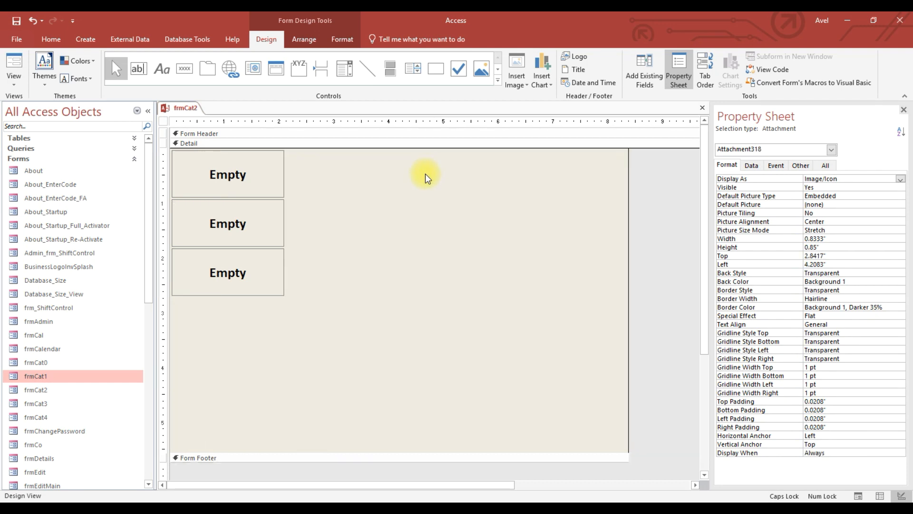
Duplicate the image frame five times down the fourth column of order buttons.
click(551, 174)
key(ctrl+v)
key(ctrl+v)
key(ctrl+v)
key(ctrl+v)
key(ctrl+v)
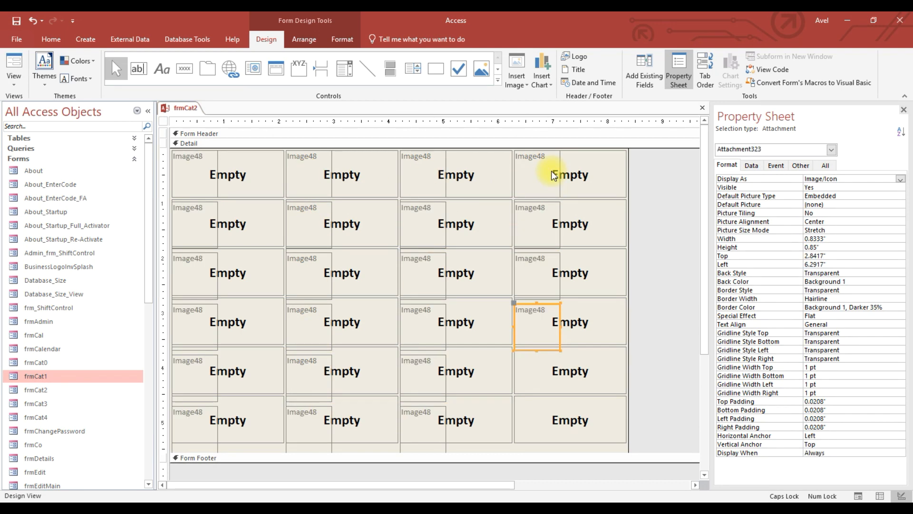
click(645, 178)
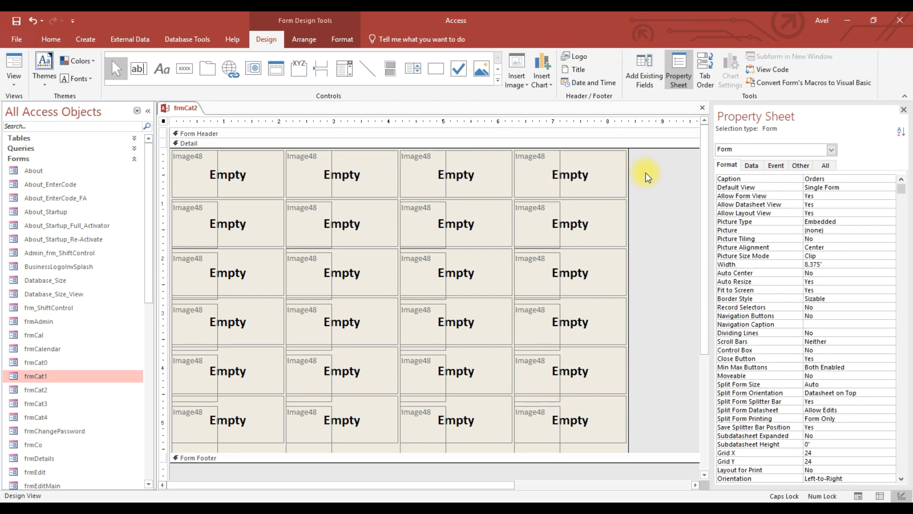
Align the image frames and buttons to their top edges in the second row, and likewise in the third row.
drag(652, 224, 191, 225)
right_click(195, 225)
mouse_move(238, 335)
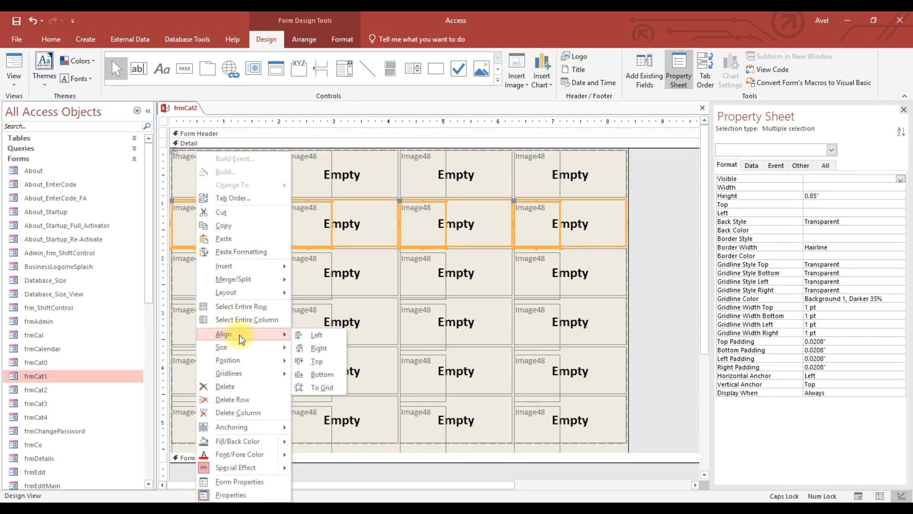
click(316, 361)
click(546, 227)
drag(624, 269, 213, 272)
right_click(213, 272)
mouse_move(297, 332)
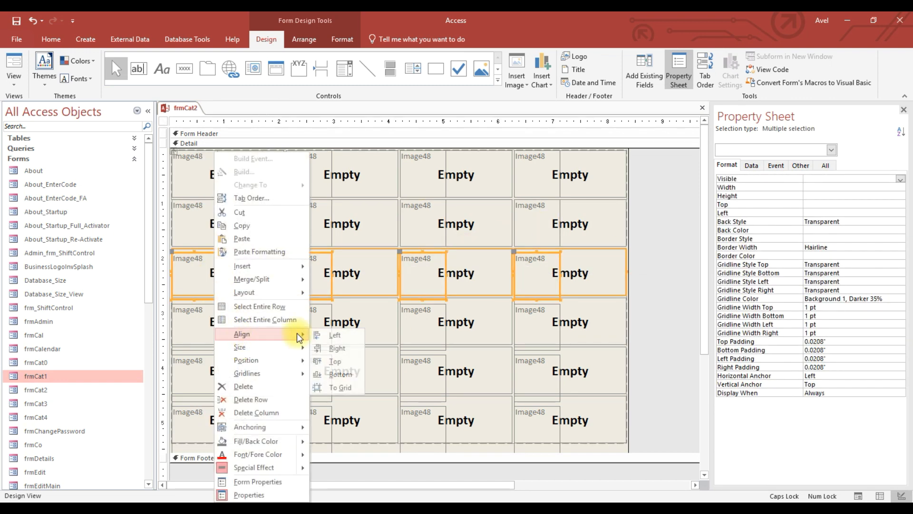
click(341, 365)
Align the image frames and buttons to their top edges in the fourth row, and likewise in the fifth row.
drag(661, 317, 197, 329)
right_click(198, 329)
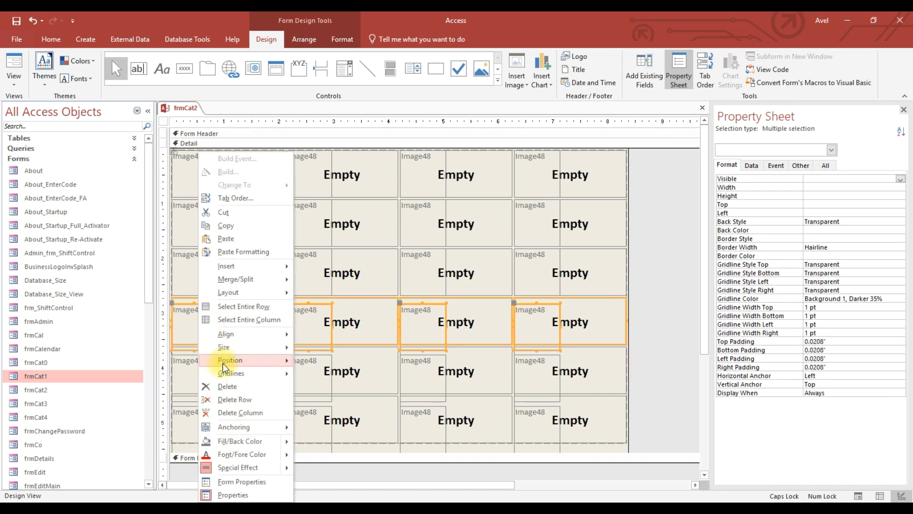
mouse_move(228, 334)
click(315, 363)
click(654, 362)
drag(652, 362, 187, 383)
right_click(188, 383)
mouse_move(221, 214)
click(304, 241)
Top-align the sixth row's image frames with their buttons and shorten the Detail section to the end of the button grid.
drag(647, 406, 191, 422)
right_click(190, 422)
mouse_move(220, 252)
click(307, 279)
click(604, 435)
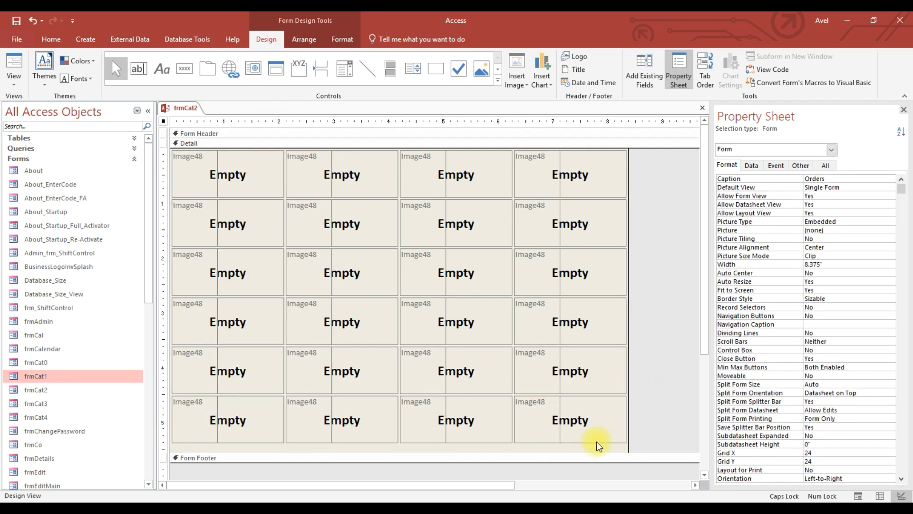
drag(589, 451, 588, 443)
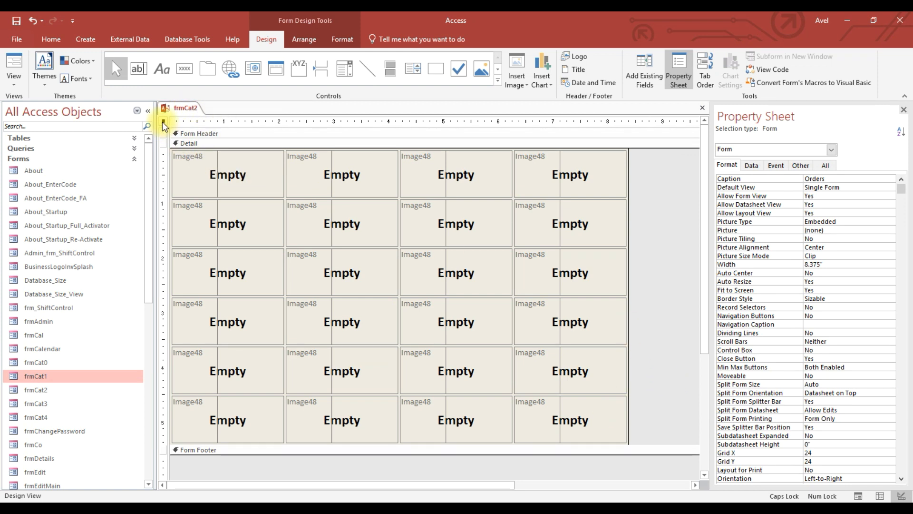
Check the record sources available to frmCat2 and copy the table tblCmdsImage1 as tblCmdsImage2 with structure and data.
click(751, 165)
click(891, 178)
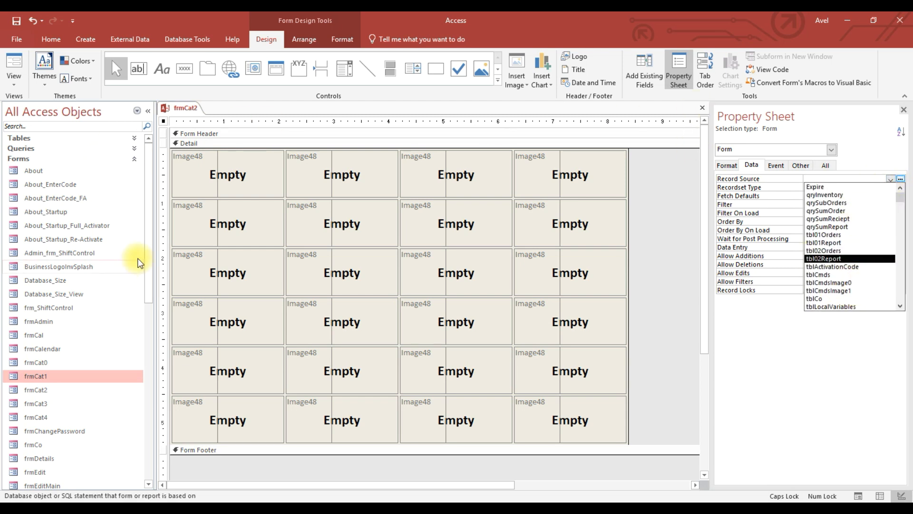
click(19, 140)
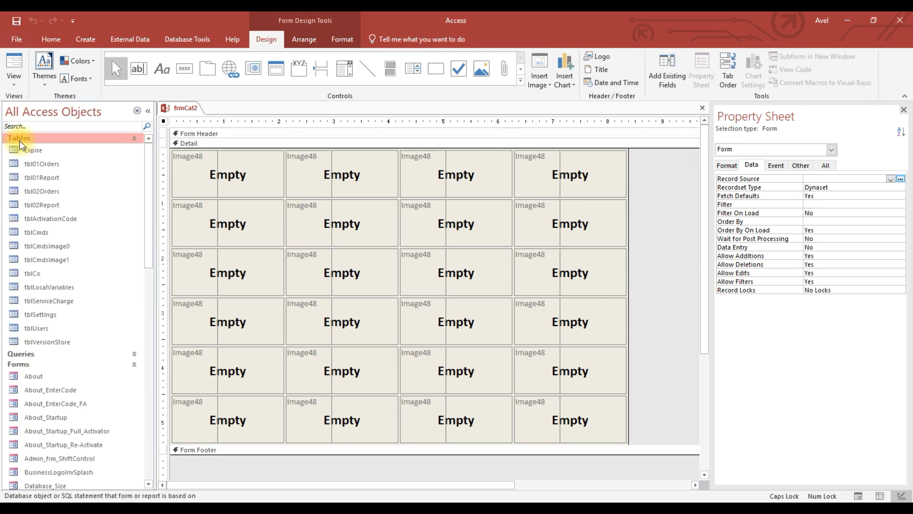
click(54, 266)
key(ctrl+c)
key(ctrl+v)
click(387, 173)
key(BackSpace)
key(BackSpace)
key(BackSpace)
key(BackSpace)
key(BackSpace)
key(BackSpace)
key(BackSpace)
key(BackSpace)
click(417, 173)
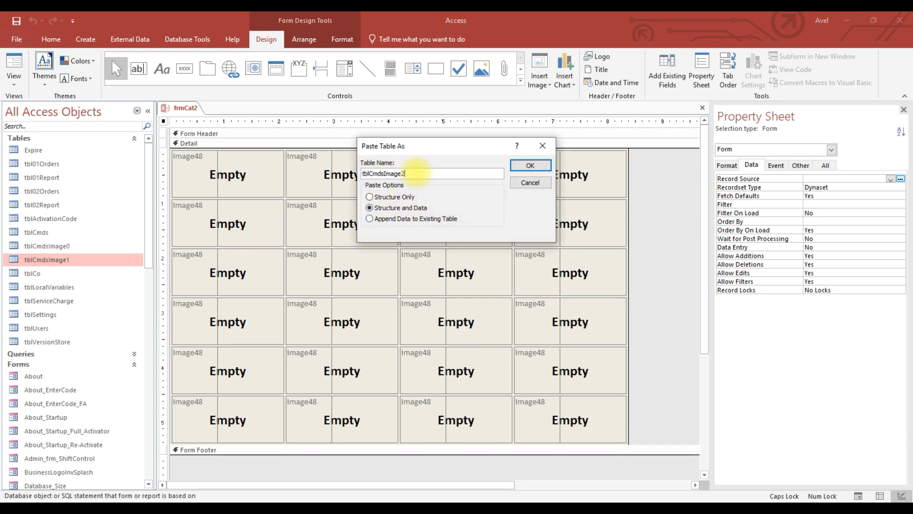
click(388, 200)
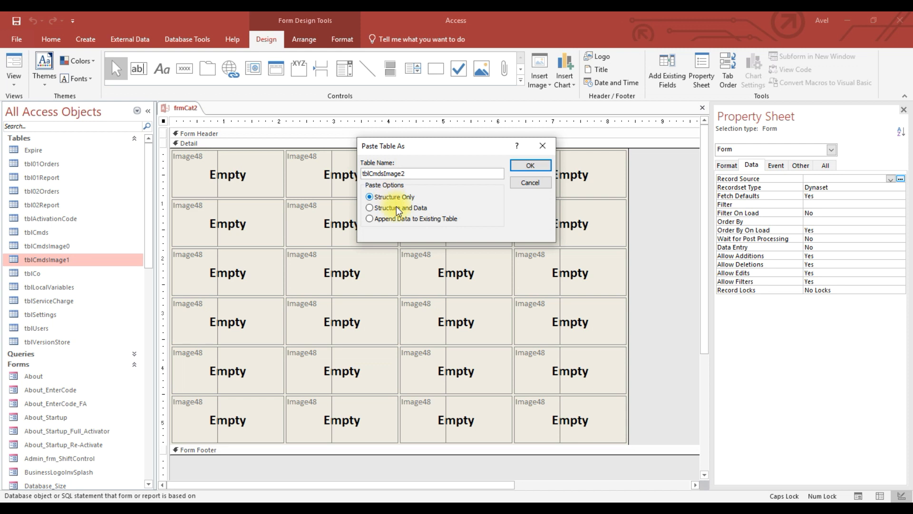
click(403, 209)
click(531, 165)
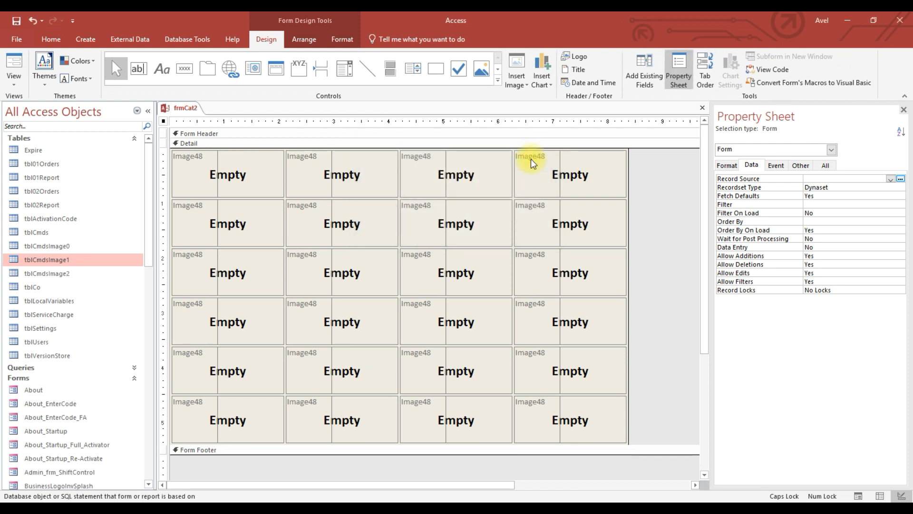
Look through the category forms and copy the table tblCmdsImage2 as tblCmdsImage3 with structure and data.
drag(150, 252, 150, 333)
click(55, 386)
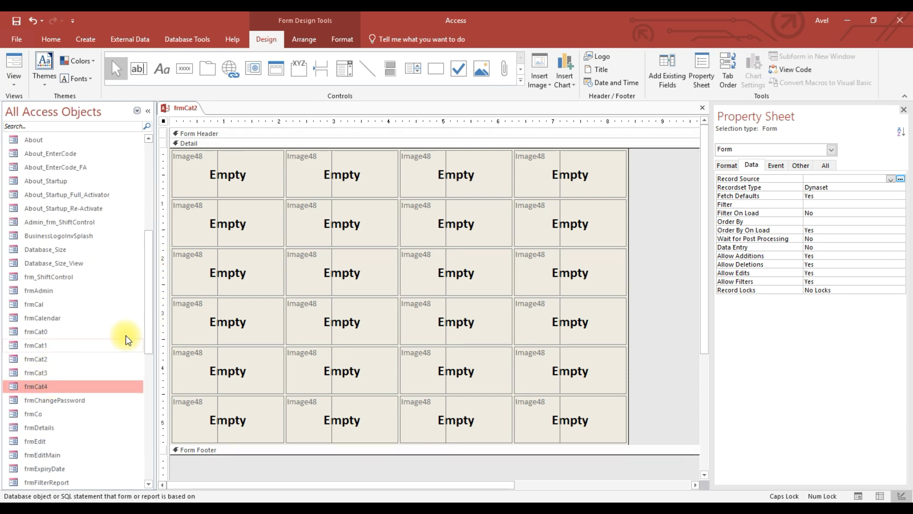
drag(150, 291, 151, 202)
click(105, 273)
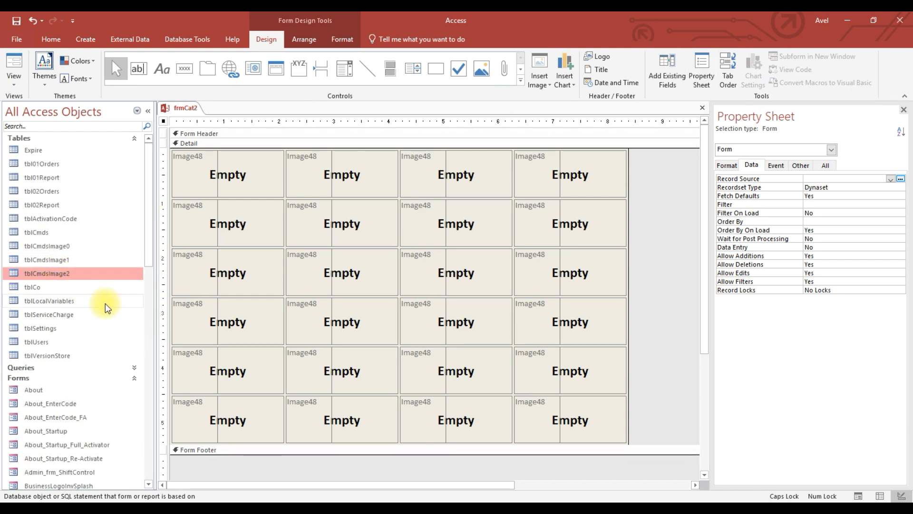
key(ctrl+c)
key(ctrl+v)
click(385, 174)
key(BackSpace)
key(BackSpace)
key(BackSpace)
key(BackSpace)
key(BackSpace)
key(BackSpace)
key(BackSpace)
key(BackSpace)
text(3)
click(529, 165)
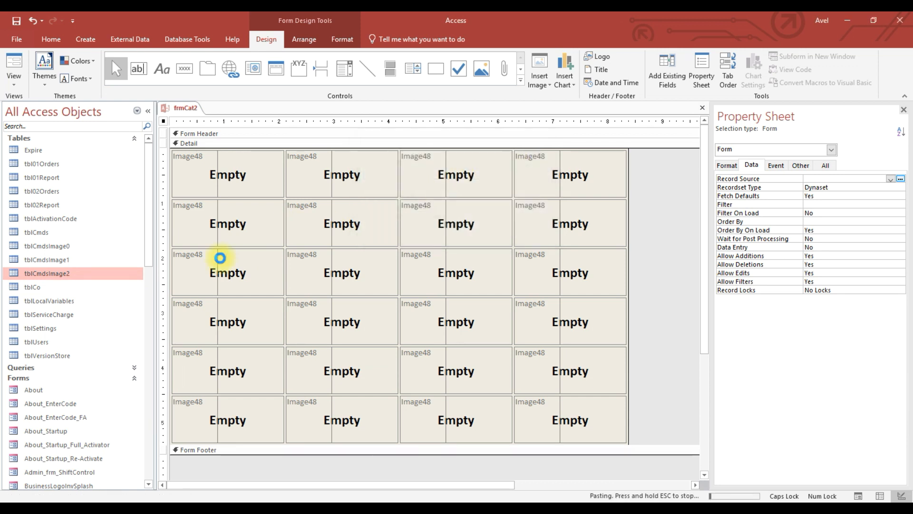
Copy the table tblCmdsImage3 as tblCmdsImage4 with structure and data.
click(69, 287)
key(ctrl+c)
key(ctrl+v)
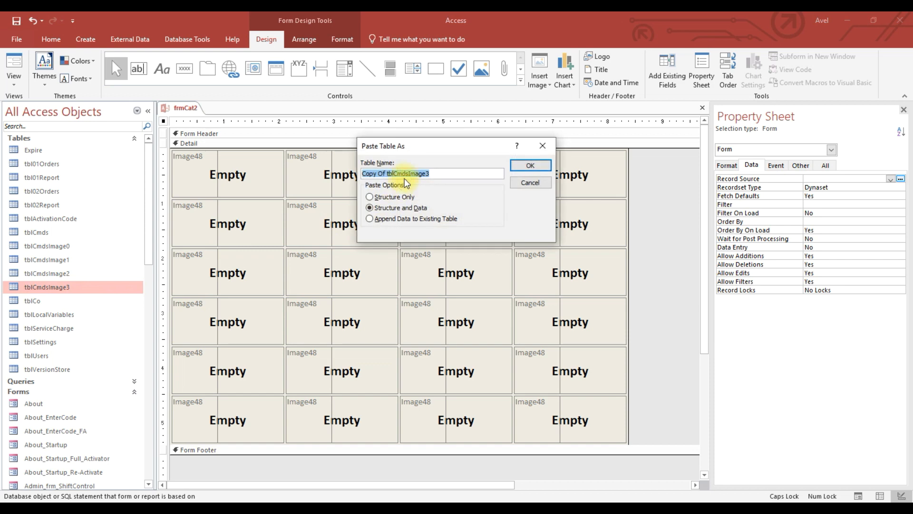
click(388, 174)
key(BackSpace)
key(BackSpace)
key(BackSpace)
key(BackSpace)
key(BackSpace)
key(BackSpace)
key(BackSpace)
key(BackSpace)
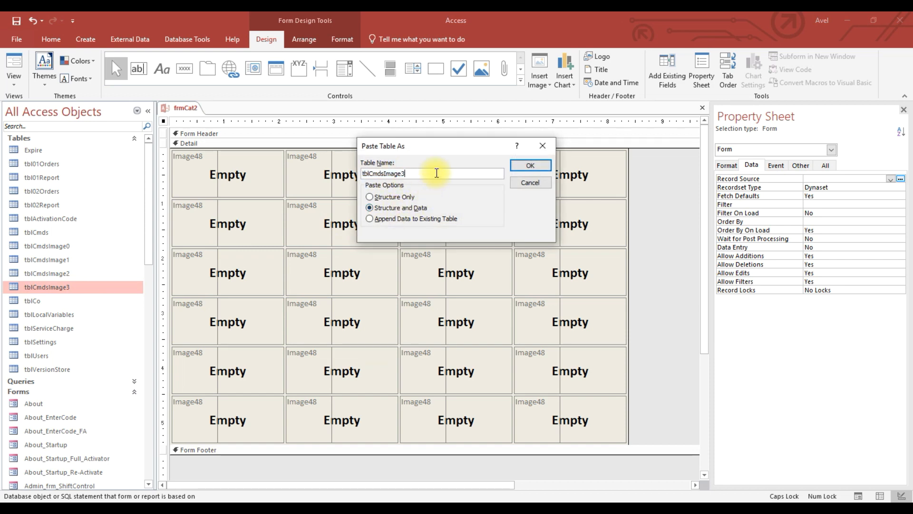
text(4)
click(530, 165)
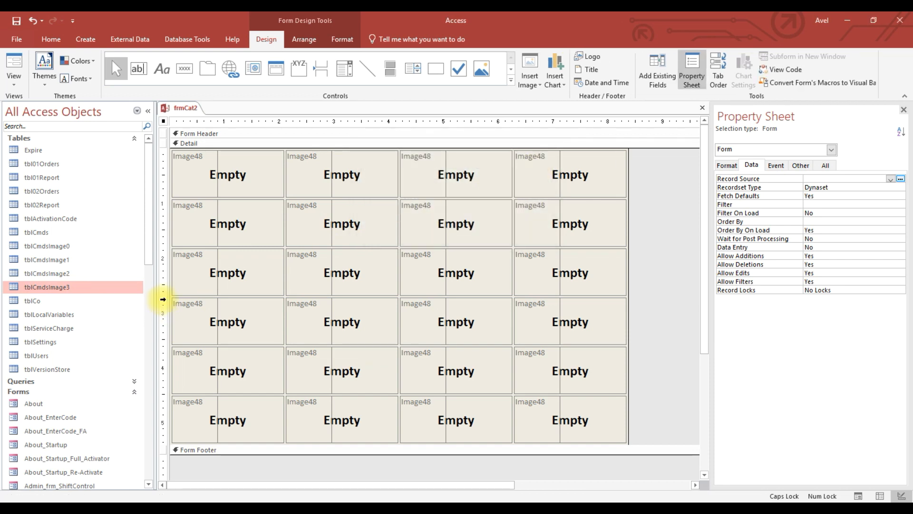
Open the frmCat4 form to check it, close it again and return to the list of tables.
drag(151, 247, 148, 371)
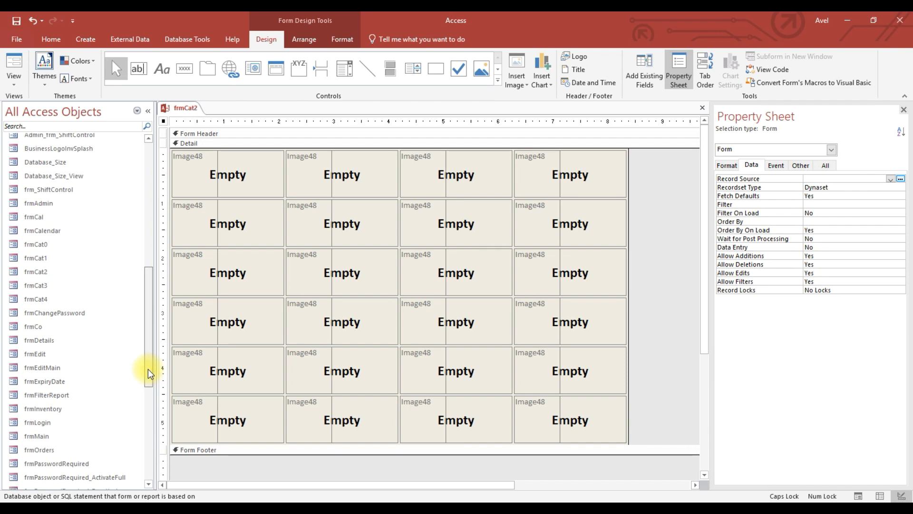
click(42, 300)
double_click(43, 301)
right_click(224, 108)
click(248, 129)
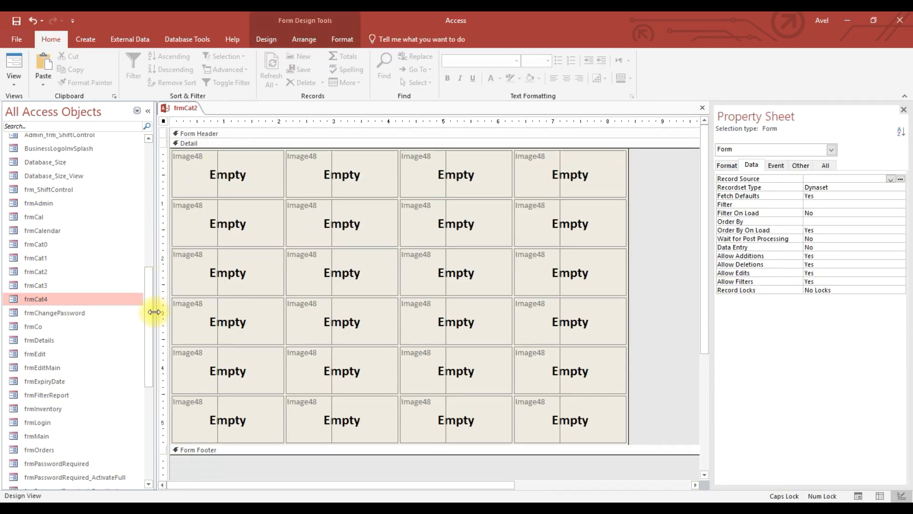
drag(152, 309, 156, 171)
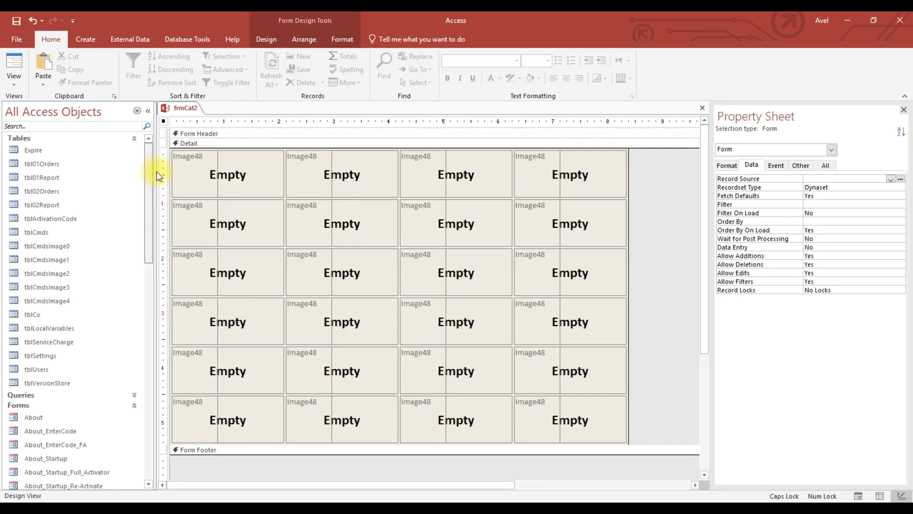
Open the table tblCmdsImage2 in Design view and compare it with the frmCat2 design.
right_click(61, 274)
click(88, 294)
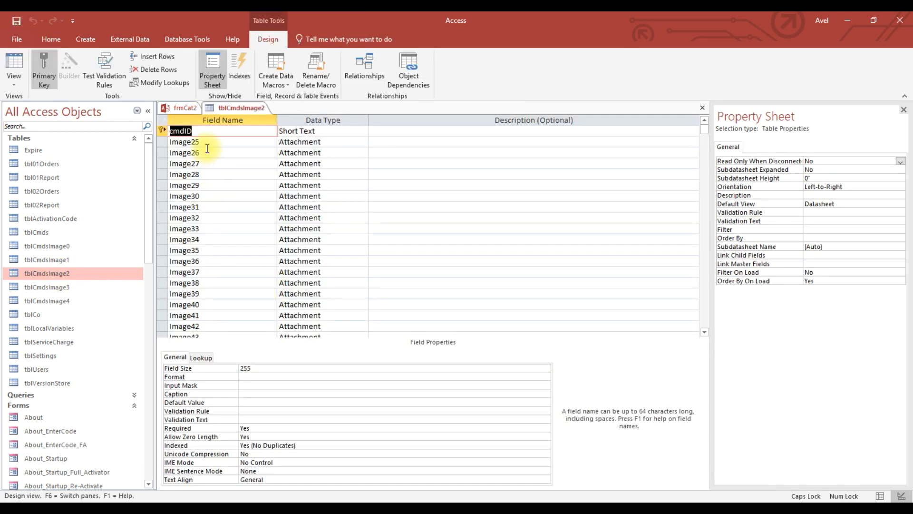
click(185, 108)
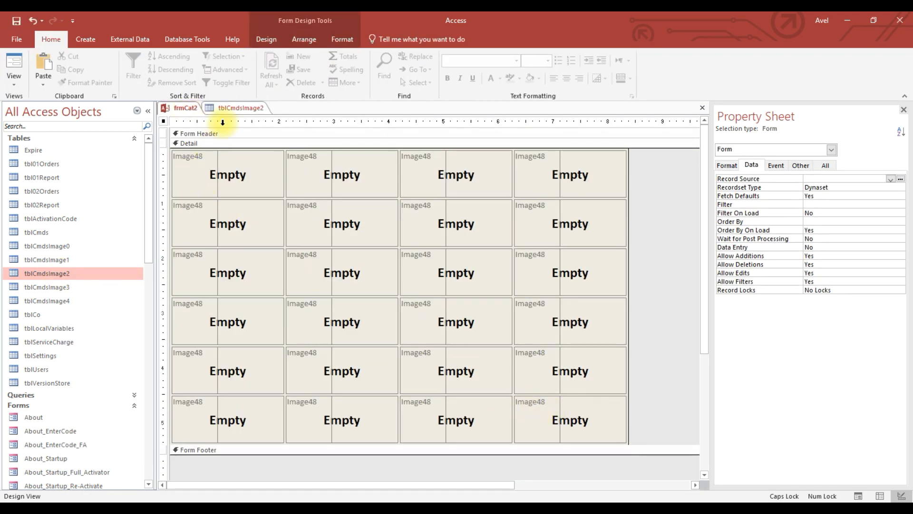
click(227, 108)
Rename the first five attachment fields of tblCmdsImage2 as Image49, Image50, Image51, Image52 and Image53.
click(211, 142)
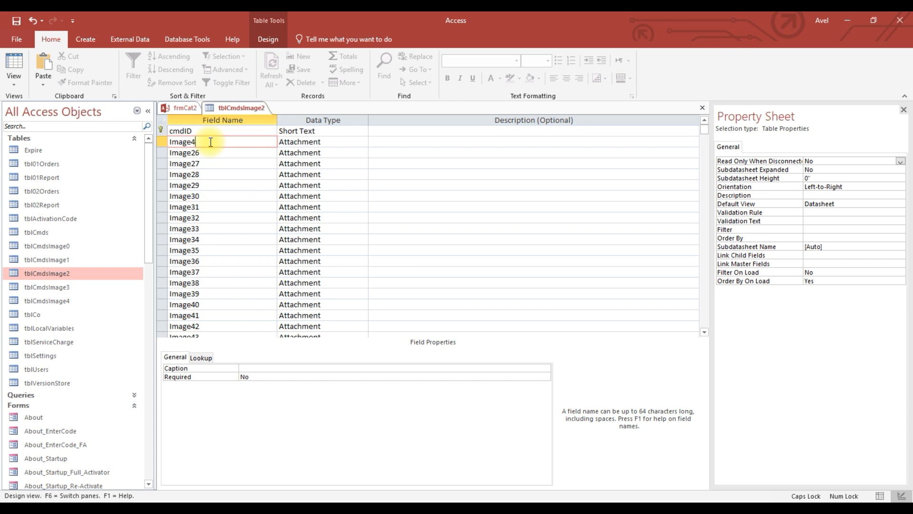
click(217, 150)
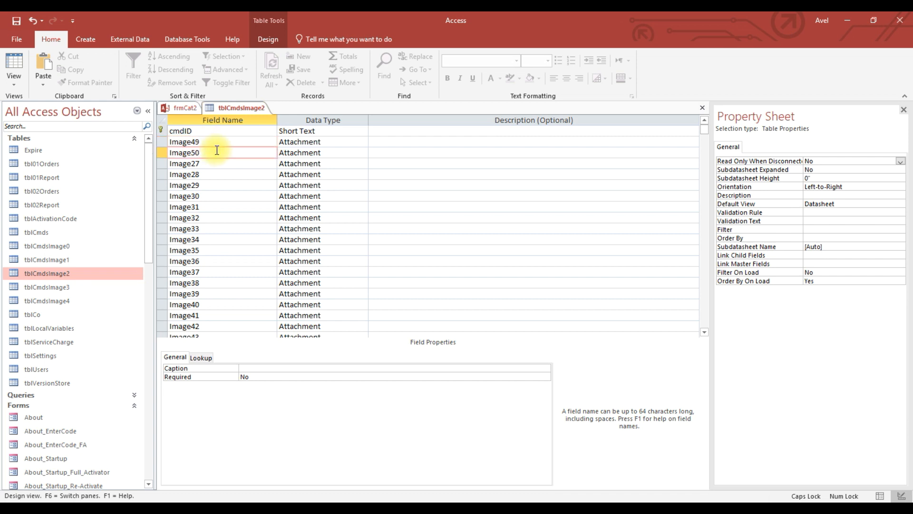
click(214, 165)
click(215, 174)
key(BackSpace)
key(BackSpace)
click(213, 185)
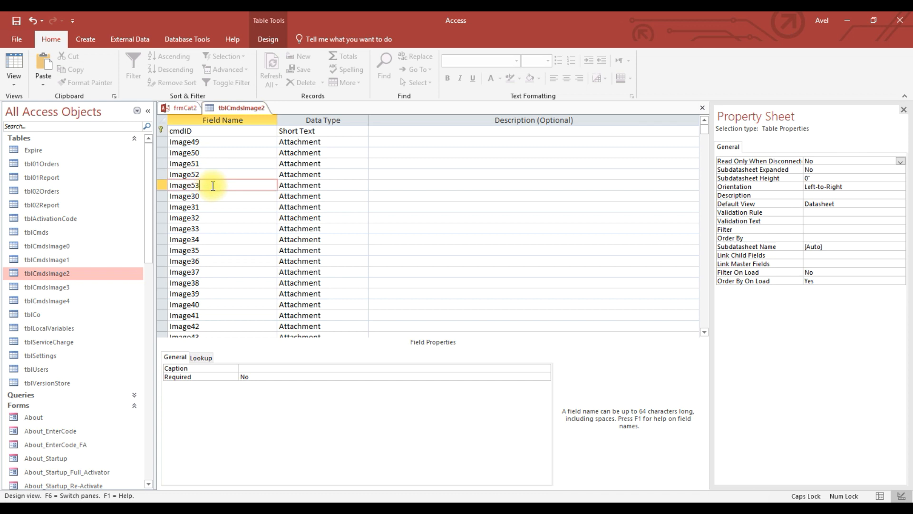
Rename the fields Image30 through Image33 as Image54, Image55, Image56 and Image57.
click(213, 198)
key(BackSpace)
key(BackSpace)
click(213, 205)
key(BackSpace)
key(BackSpace)
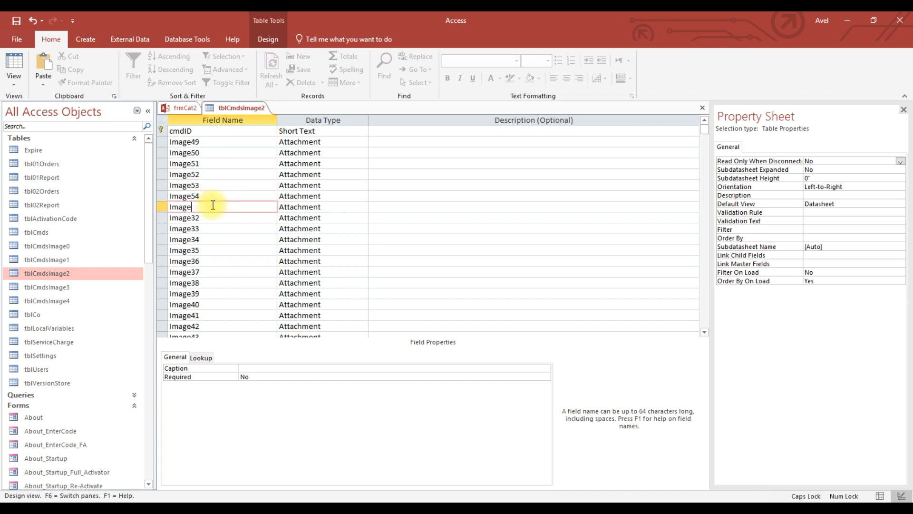
click(213, 217)
key(BackSpace)
key(BackSpace)
click(209, 232)
text(57)
Rename the fields Image34, Image35 and Image36 as Image58, Image59 and Image60.
click(218, 241)
key(BackSpace)
key(BackSpace)
text(5)
click(216, 250)
key(BackSpace)
click(215, 257)
key(BackSpace)
key(BackSpace)
text(6)
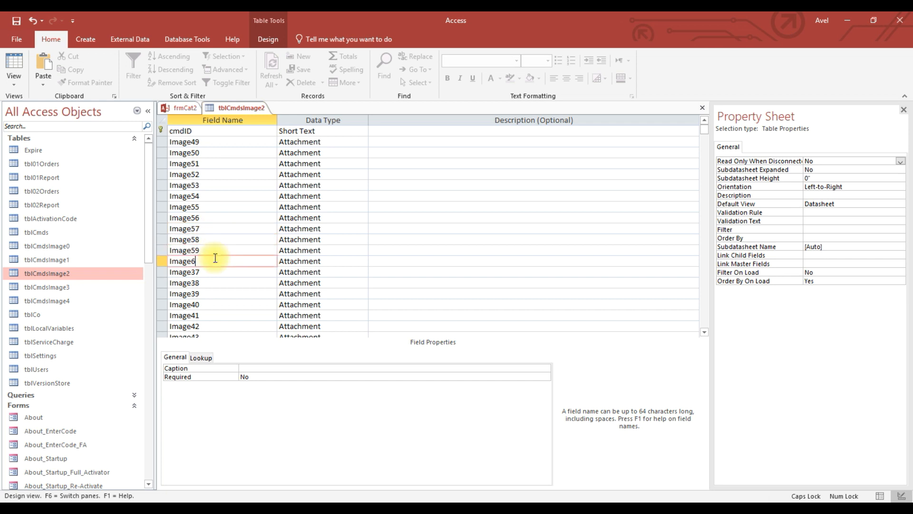
Rename the fields Image37, Image38 and Image39 as Image61, Image62 and Image63.
click(211, 270)
key(BackSpace)
key(BackSpace)
click(209, 282)
key(BackSpace)
key(BackSpace)
click(209, 290)
key(BackSpace)
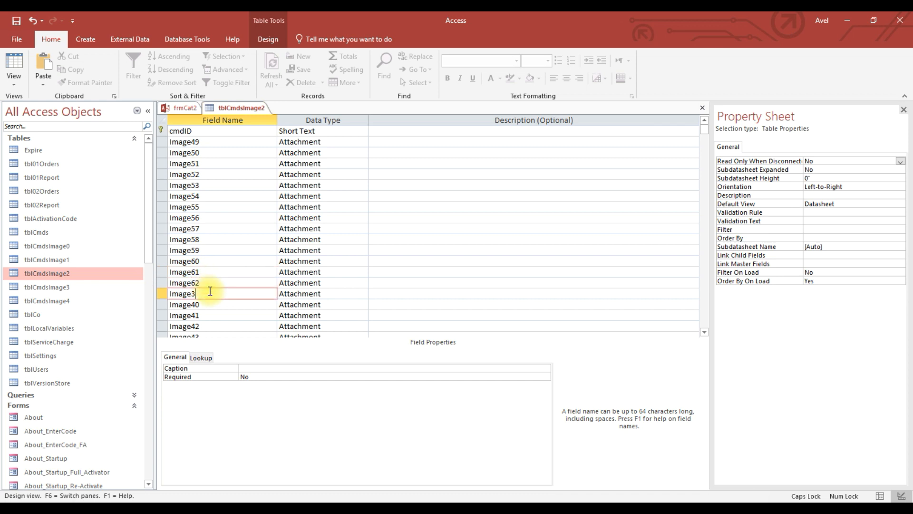
text(63)
Rename the fields Image40, Image41 and Image42 as Image64, Image65 and Image66.
click(209, 305)
text(64)
click(212, 315)
key(BackSpace)
key(BackSpace)
text(65)
scroll(216, 286, down, 3)
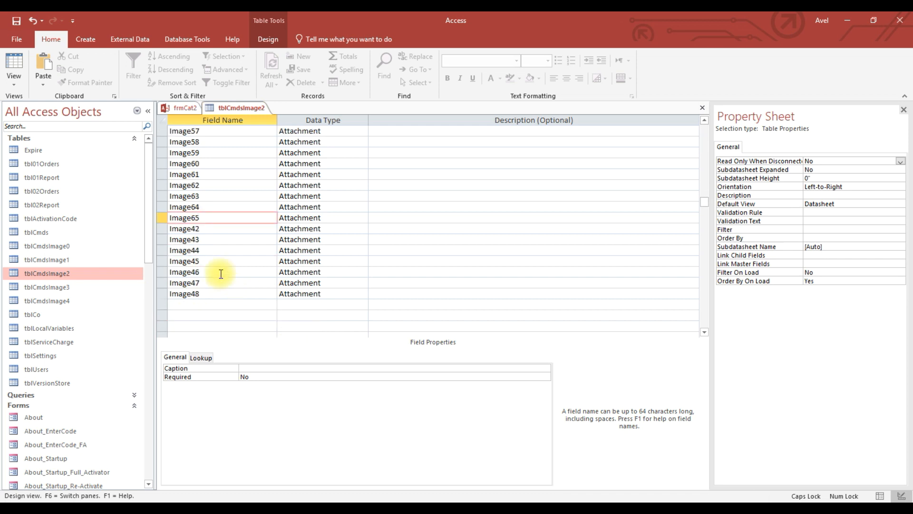
click(211, 229)
text(66)
Rename the fields Image43 through Image46 as Image67, Image68, Image69 and Image70.
click(214, 240)
key(BackSpace)
key(BackSpace)
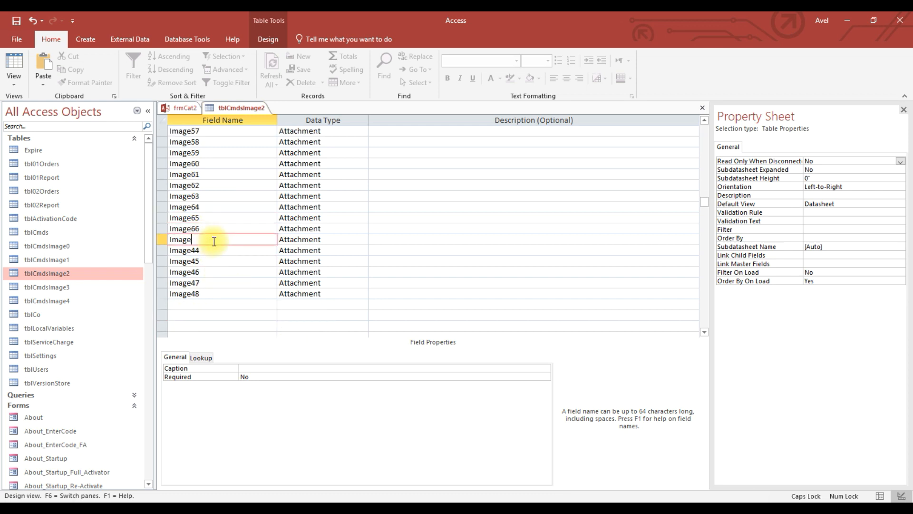
text(67)
click(213, 248)
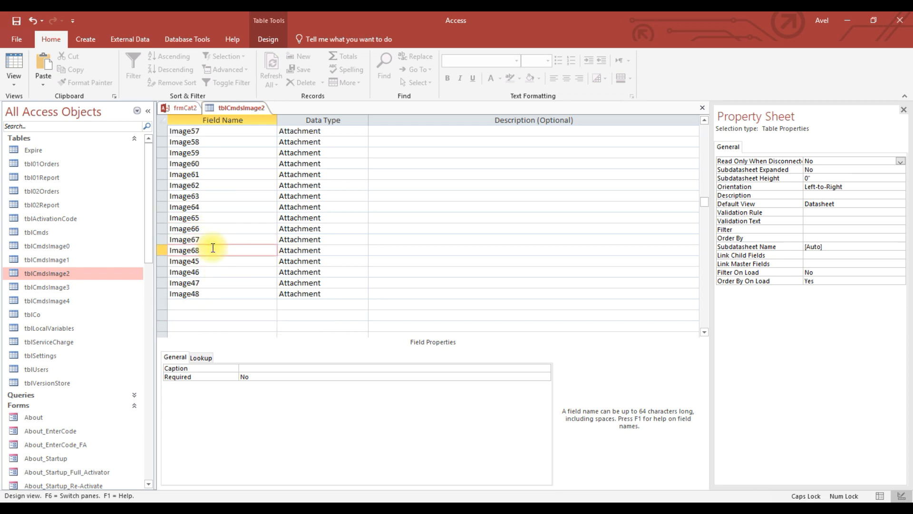
text(68)
click(212, 257)
click(213, 271)
key(BackSpace)
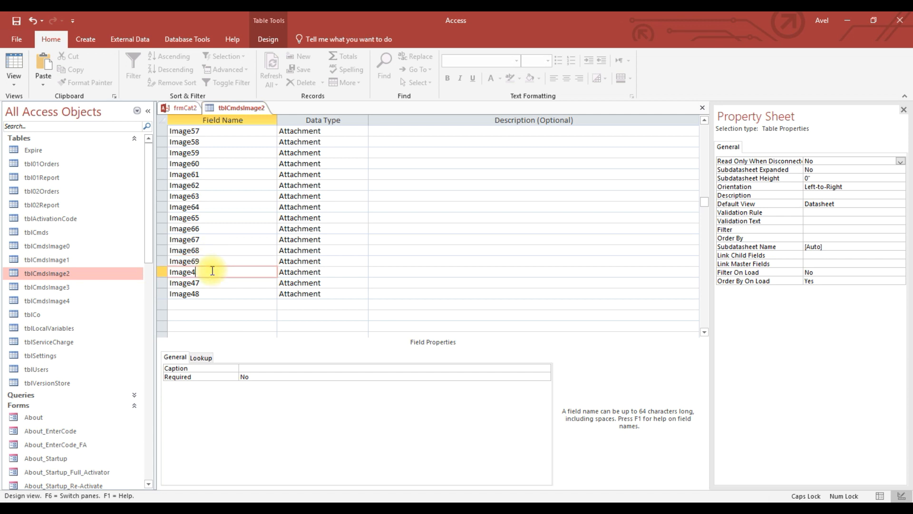
Rename the fields Image47 and Image48 as Image71 and Image73, and save the table tblCmdsImage2.
click(209, 278)
key(BackSpace)
key(BackSpace)
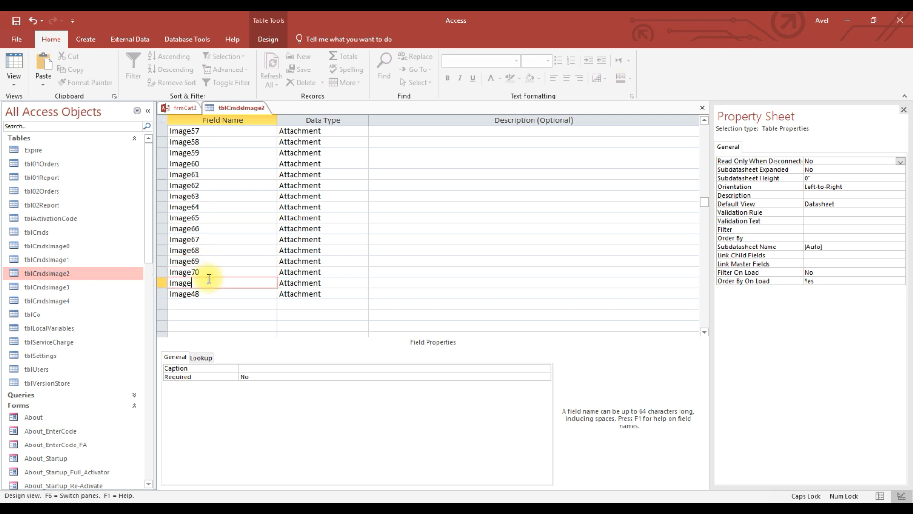
click(211, 293)
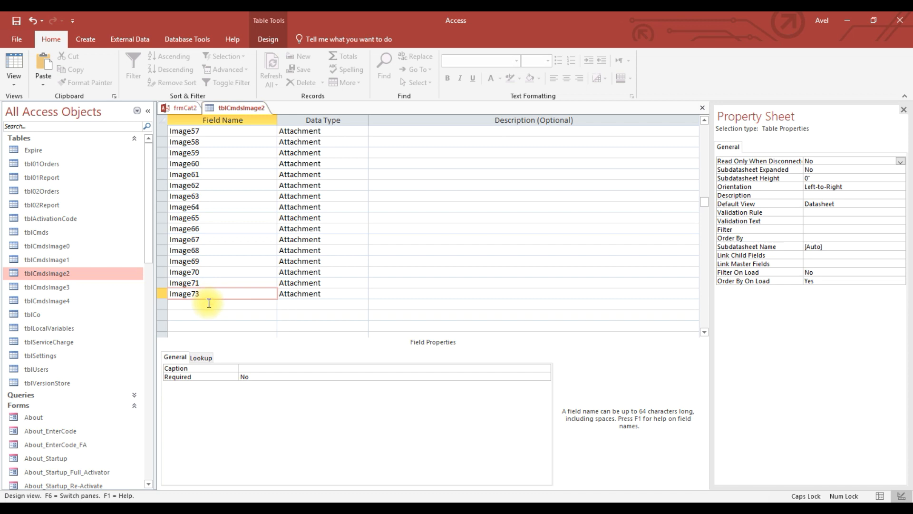
click(208, 304)
right_click(234, 105)
click(260, 113)
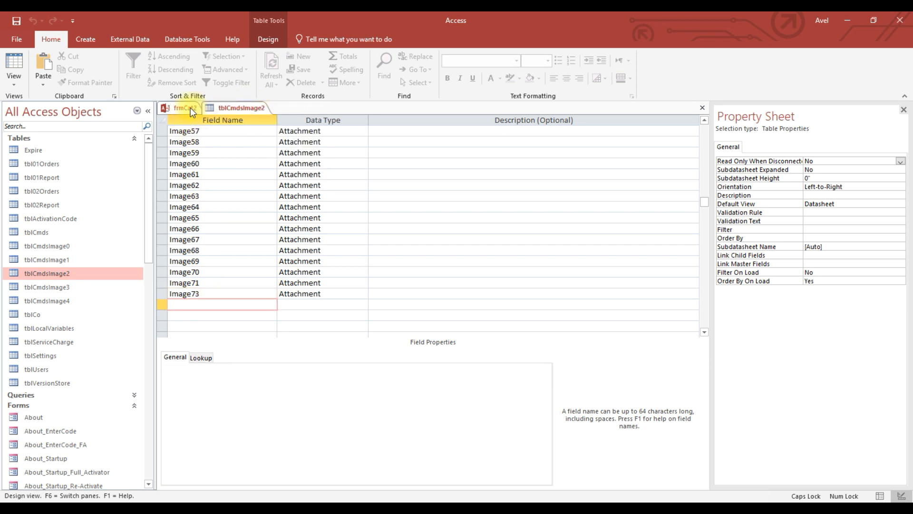
Return to the frmCat2 design, check the last order button's number and set the form's record source to tblCmdsImage2.
click(189, 108)
click(568, 413)
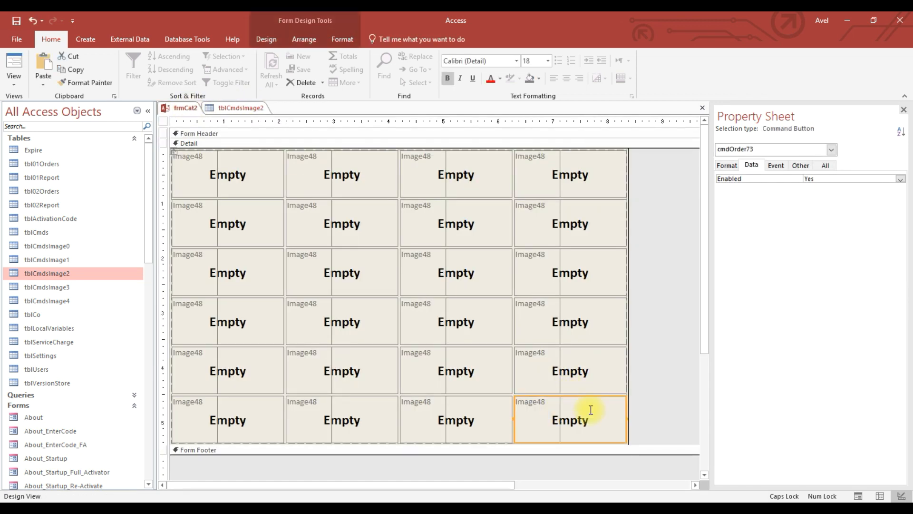
click(163, 121)
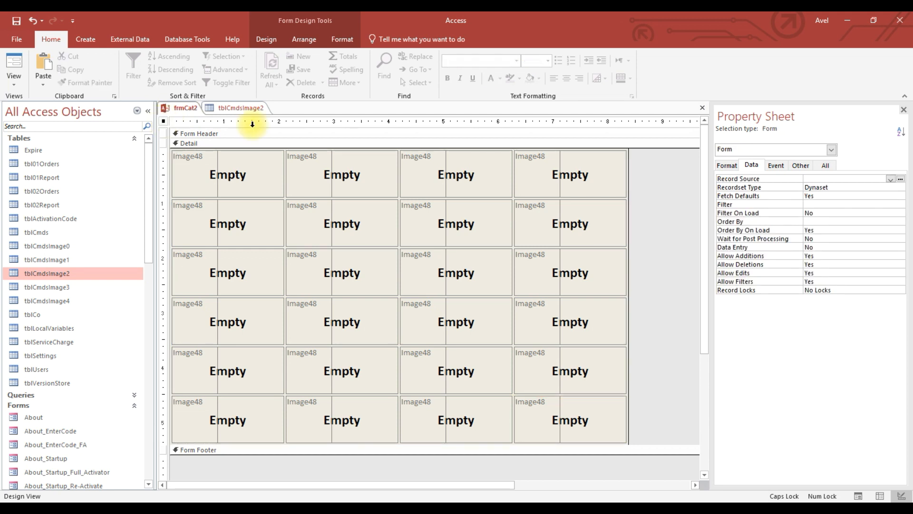
click(889, 178)
click(890, 178)
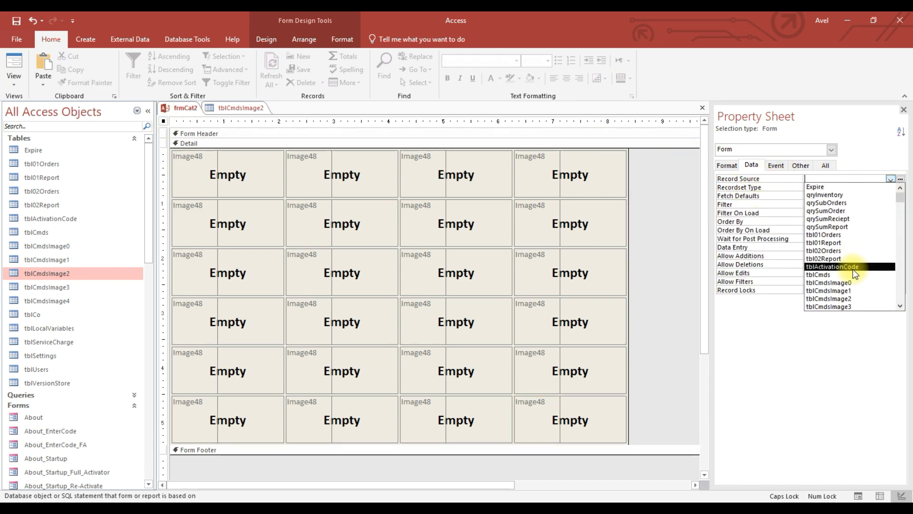
click(850, 298)
Bind the first three image frames of the first column to Image49, Image50 and Image51.
click(196, 173)
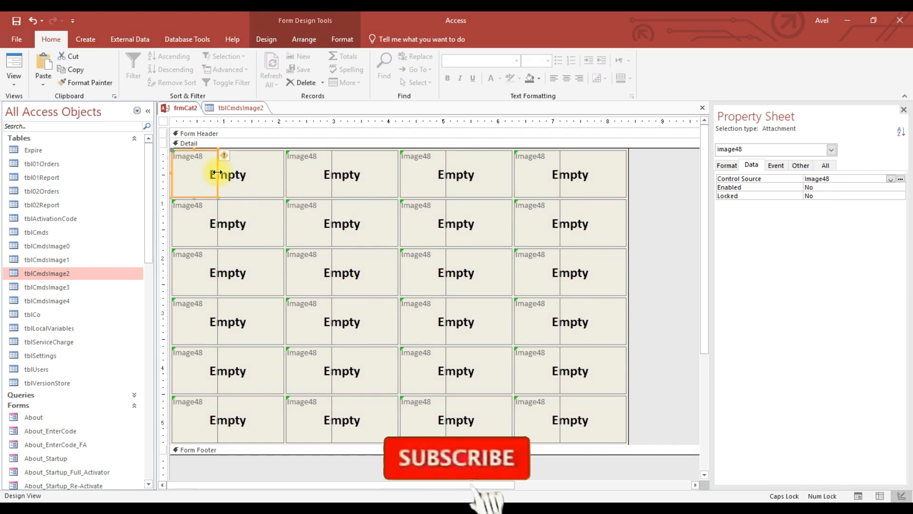
click(890, 179)
click(878, 189)
click(202, 225)
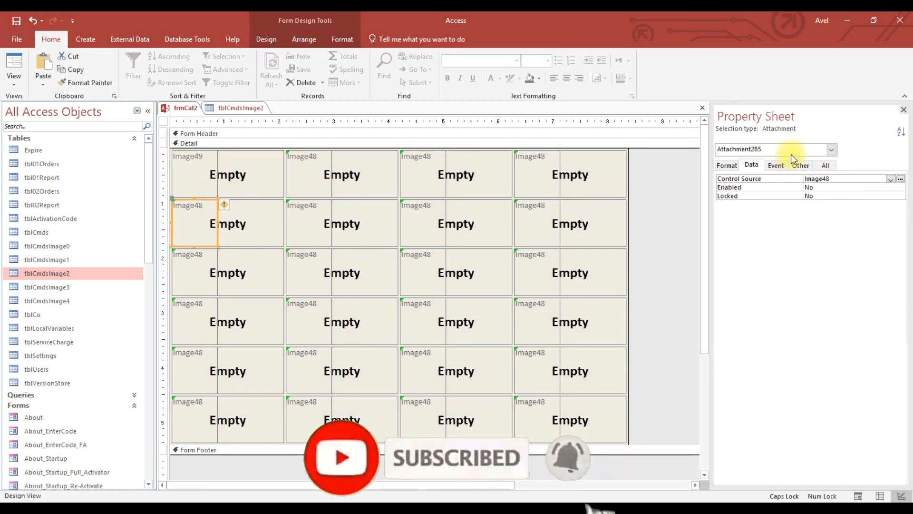
click(890, 179)
click(864, 202)
click(186, 259)
click(890, 179)
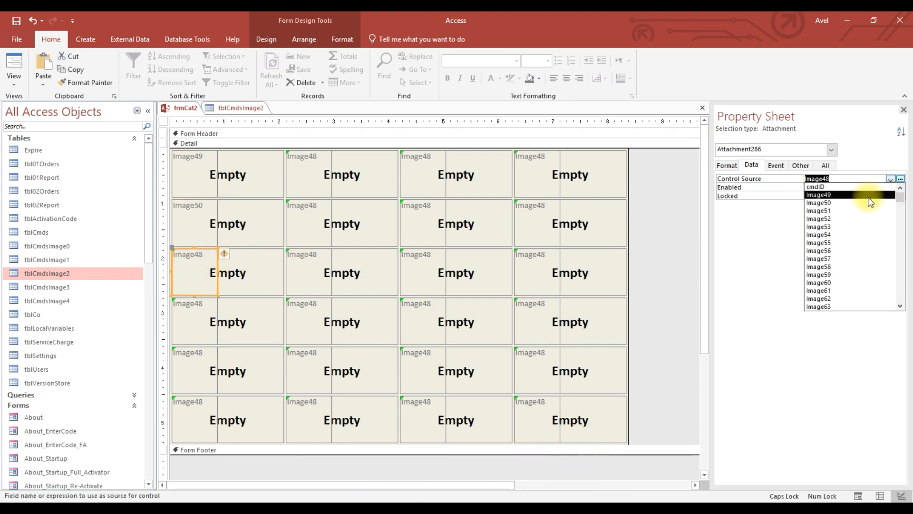
click(860, 209)
Bind the lower three image frames of the first column to Image52, Image53 and Image54.
click(187, 307)
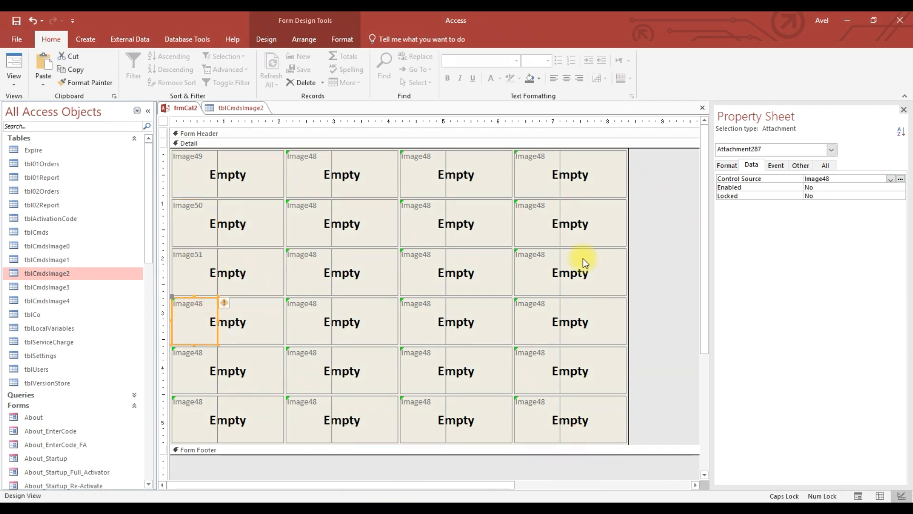
click(890, 179)
click(847, 216)
click(195, 361)
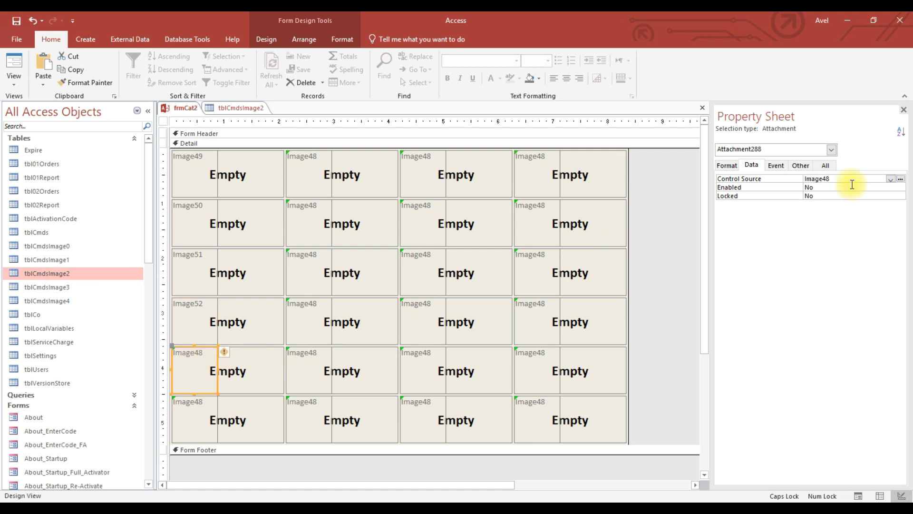
click(890, 179)
click(836, 223)
click(200, 409)
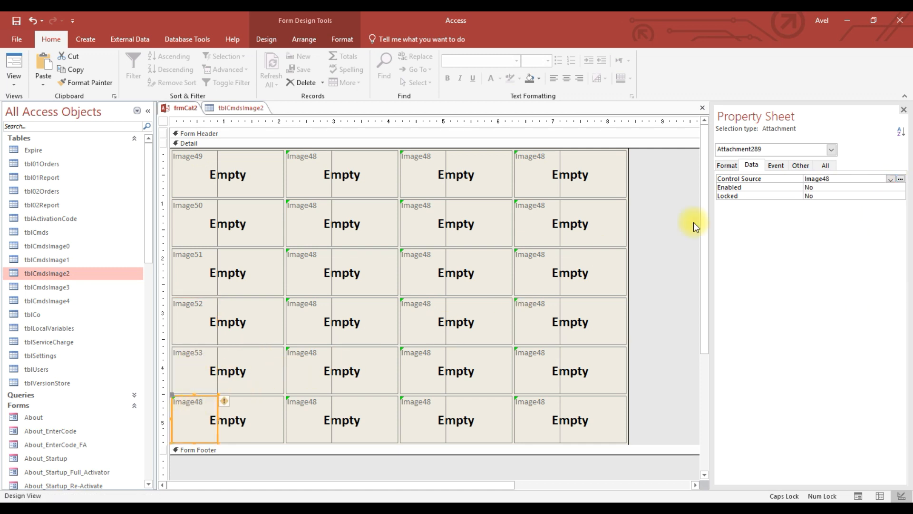
click(890, 178)
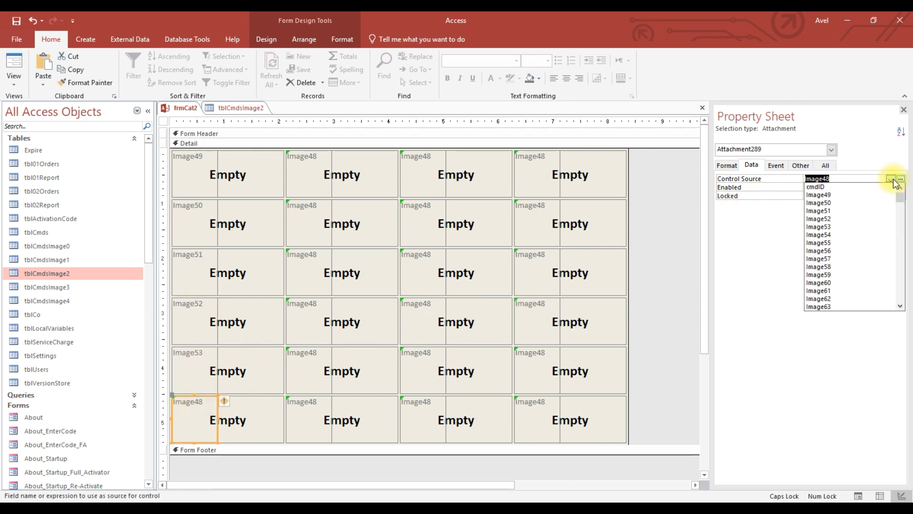
click(836, 235)
Bind the first three image frames of the second column to Image55, Image56 and Image57.
click(318, 183)
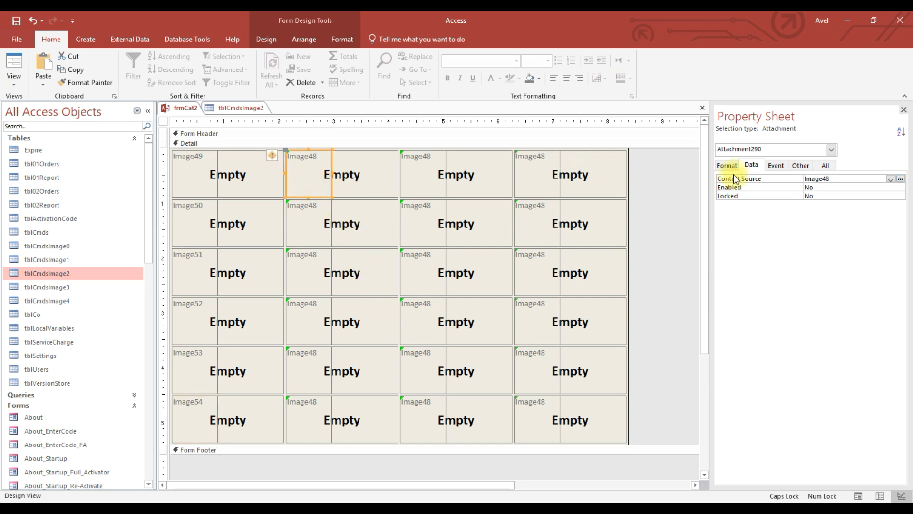
click(890, 179)
click(846, 243)
click(306, 224)
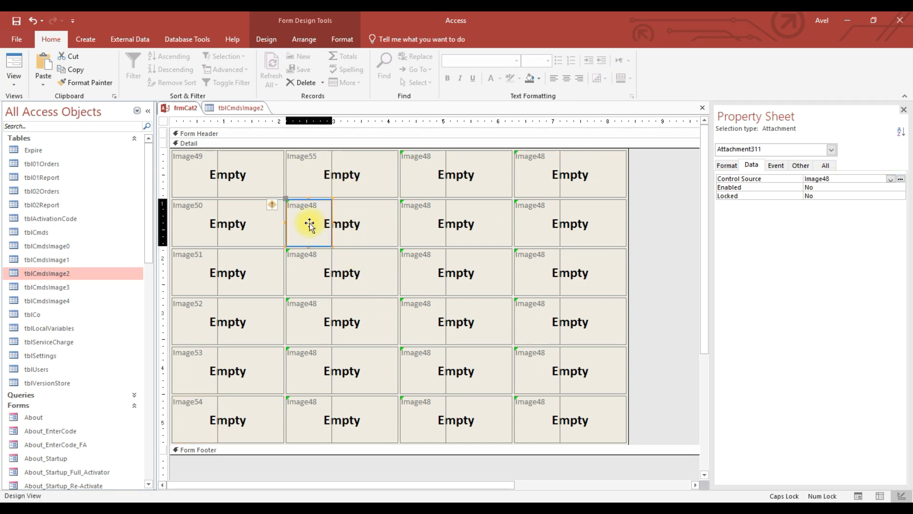
click(890, 179)
click(819, 250)
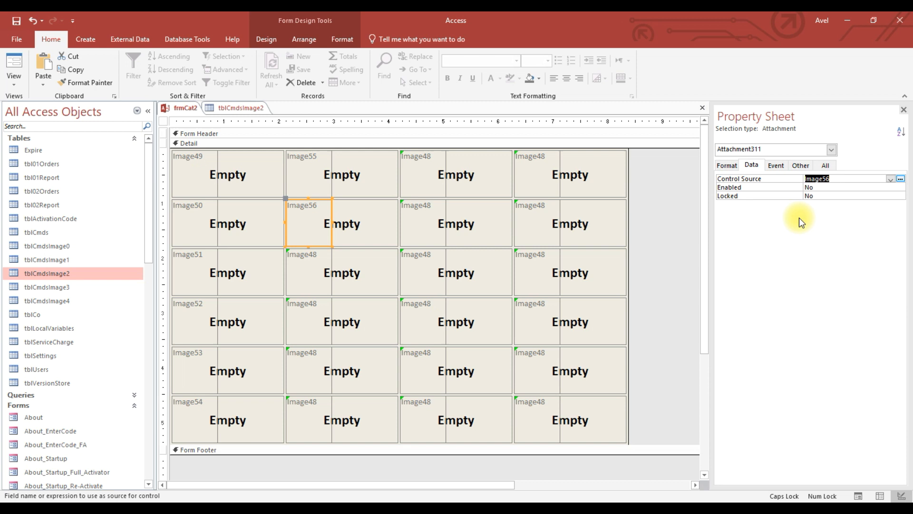
click(308, 274)
click(890, 179)
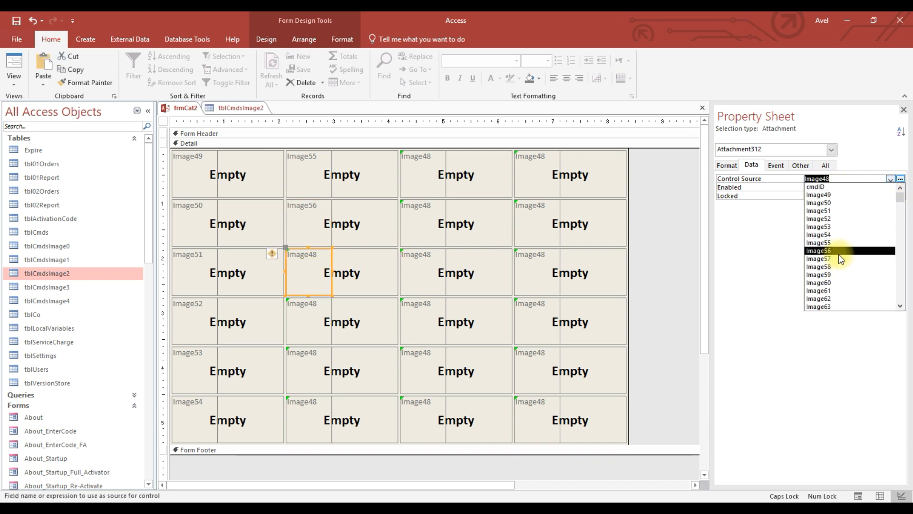
click(838, 258)
Bind the lower three image frames of the second column to Image58, Image59 and Image60.
click(307, 321)
click(890, 178)
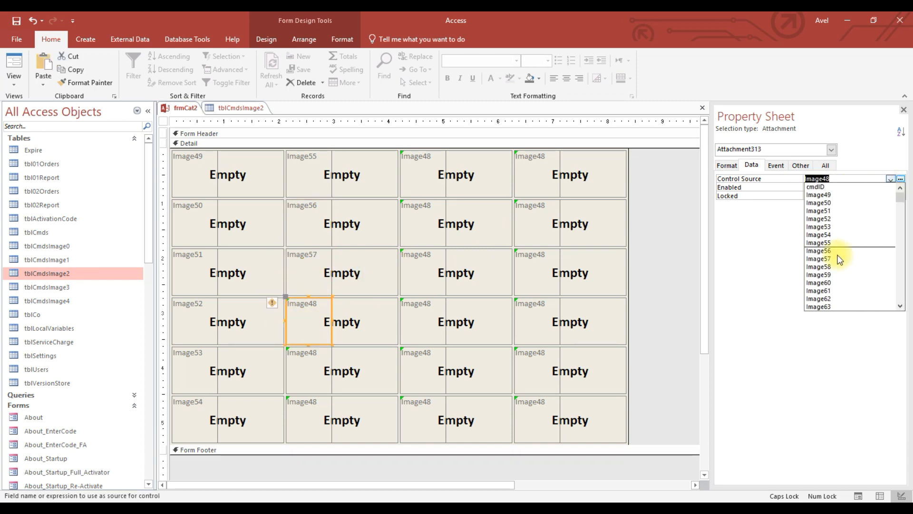
click(833, 269)
click(307, 378)
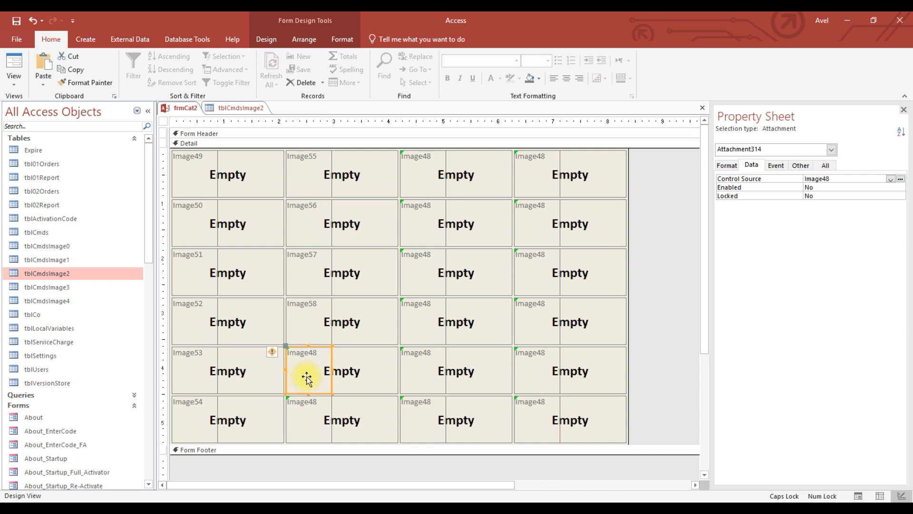
click(890, 179)
click(828, 279)
click(312, 404)
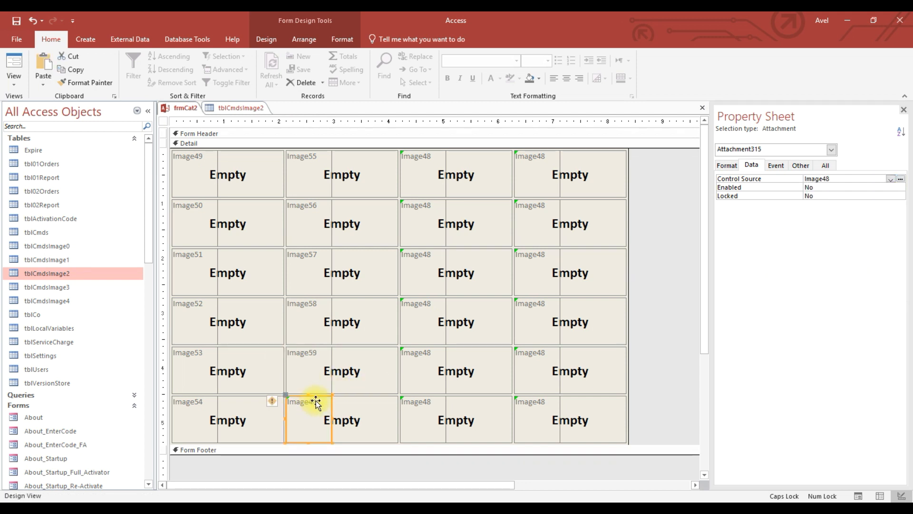
click(890, 179)
click(835, 284)
Bind the first three image frames of the third column to Image61, Image62 and Image63.
click(429, 183)
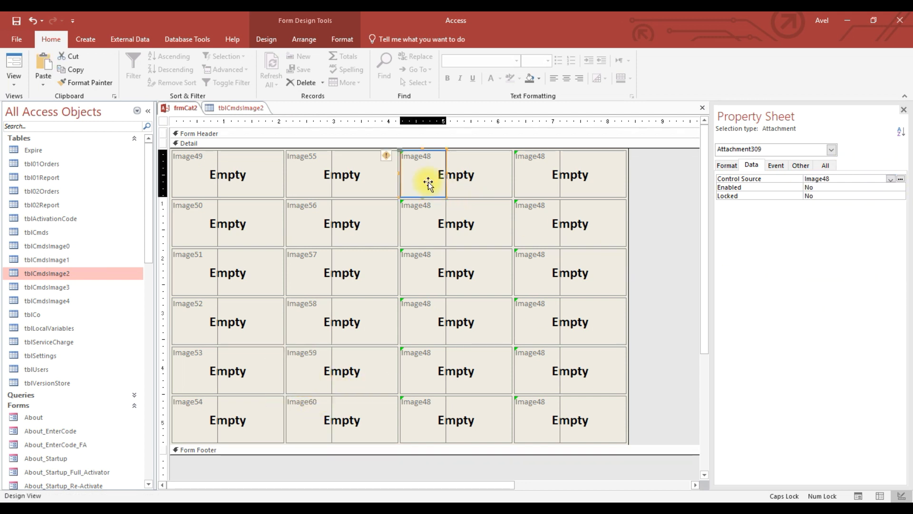
click(891, 178)
click(831, 287)
click(477, 231)
click(890, 179)
click(831, 292)
click(418, 271)
click(890, 179)
click(827, 306)
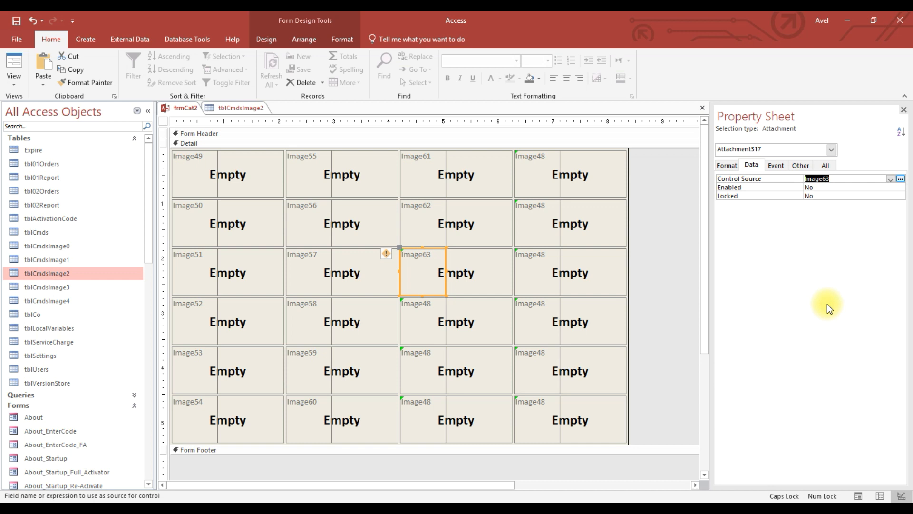
Bind the fourth image frame of the third column to Image64 and the fifth to Image66.
click(438, 314)
click(890, 179)
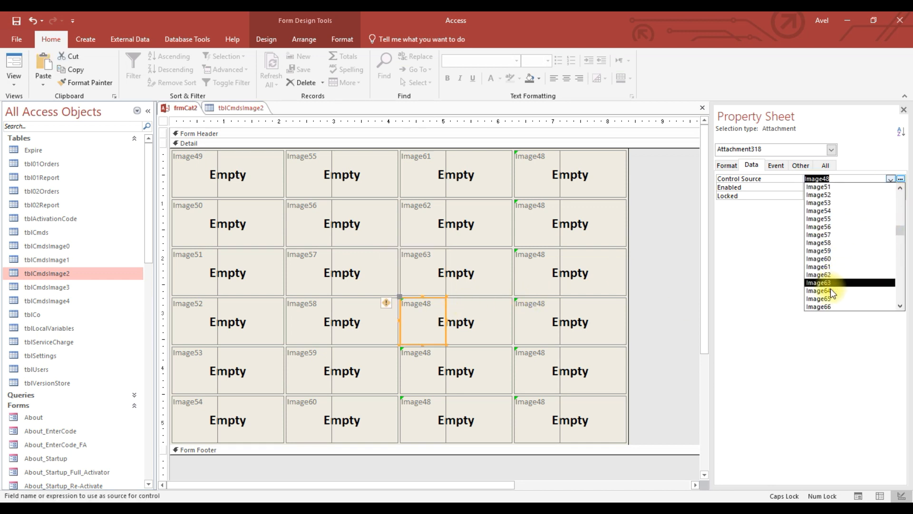
click(833, 291)
click(423, 380)
click(891, 179)
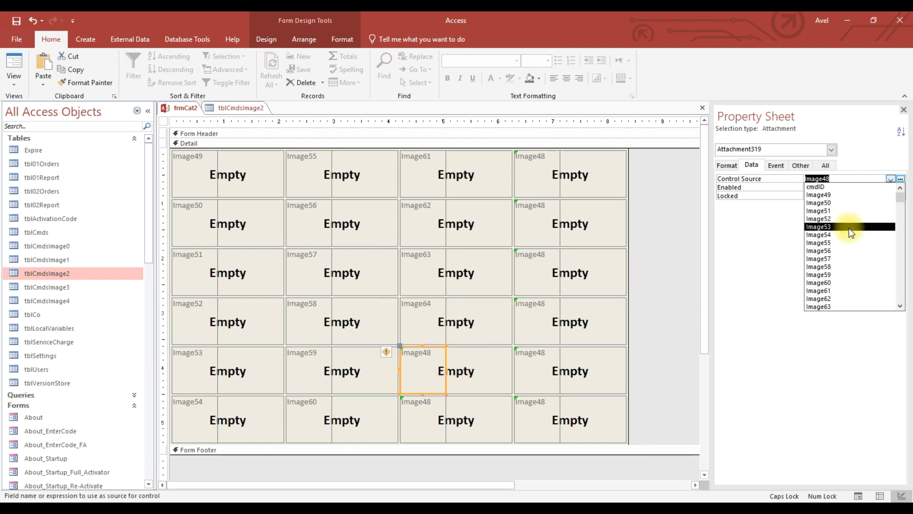
click(827, 282)
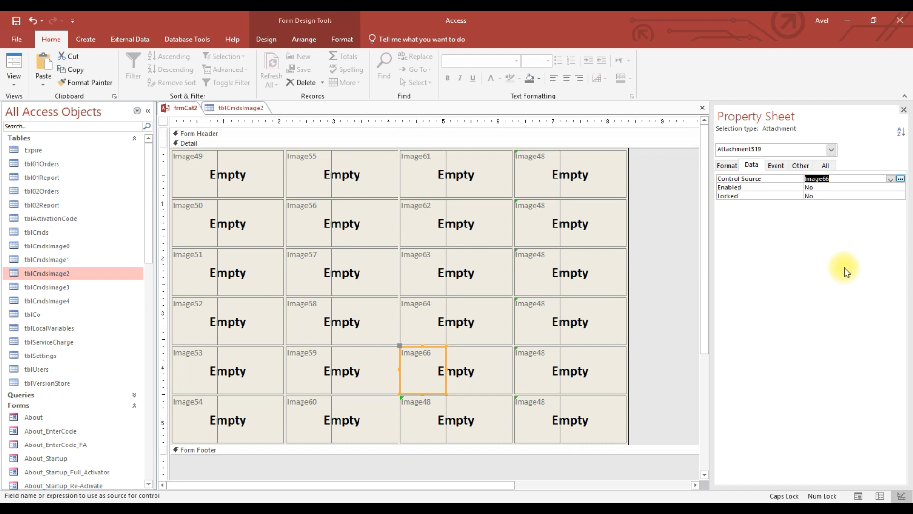
Bind the third column's fifth image frame to Image65 and its sixth to Image66.
click(890, 179)
click(833, 252)
click(412, 415)
click(891, 179)
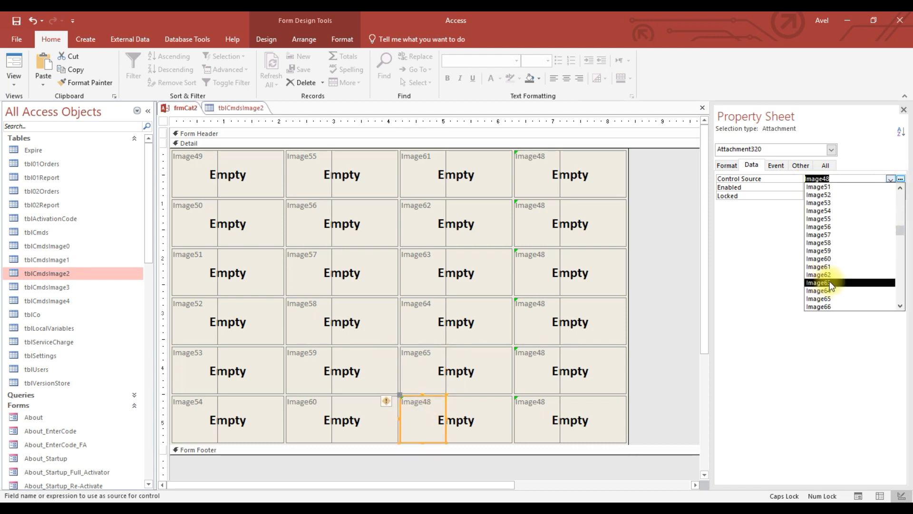
click(827, 306)
Bind the first three image frames of the fourth column to Image67, Image68 and Image69.
click(605, 177)
click(590, 180)
click(547, 179)
click(547, 179)
click(890, 179)
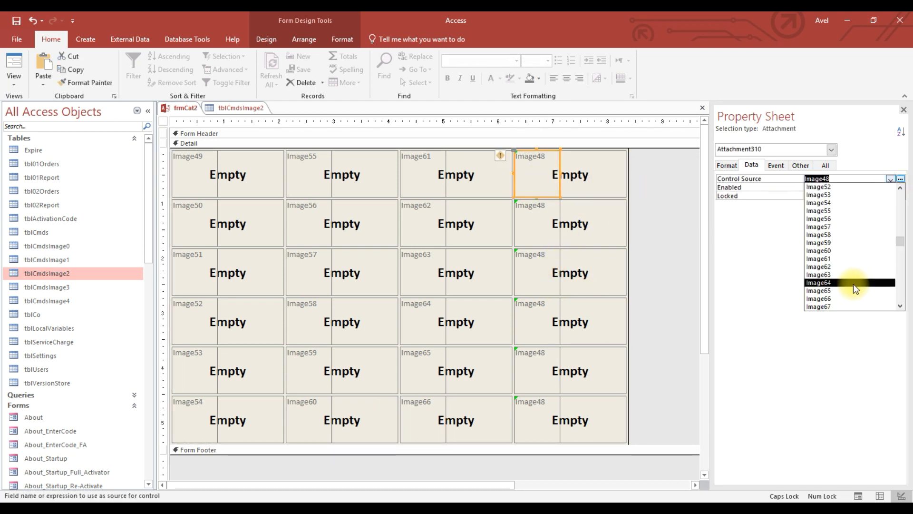
click(835, 306)
click(541, 227)
click(890, 179)
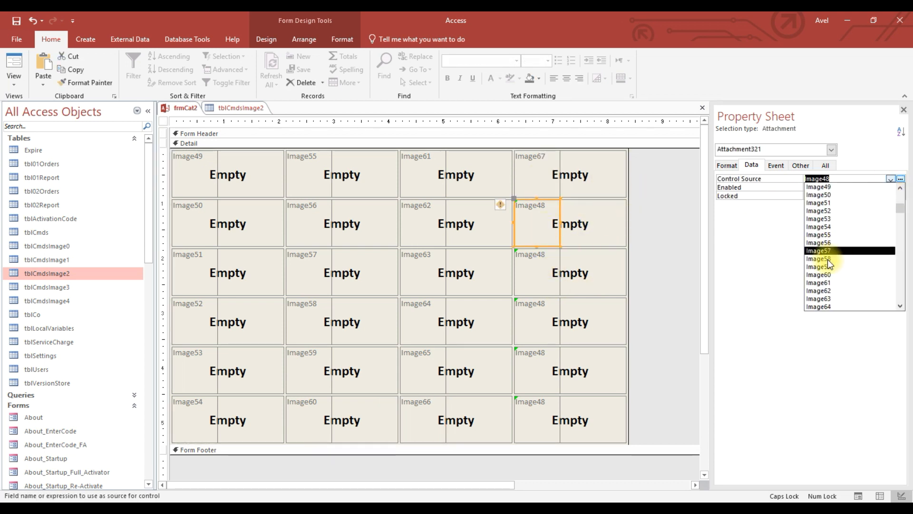
click(824, 298)
click(536, 255)
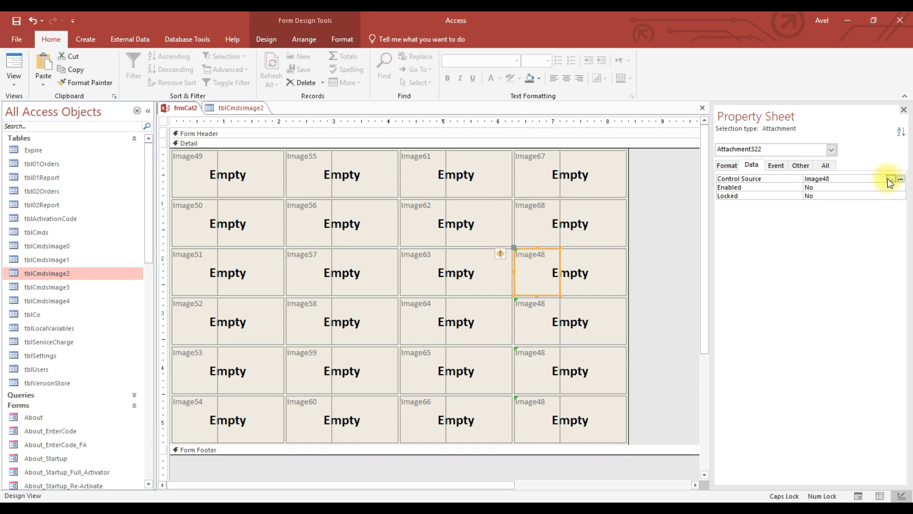
click(889, 180)
click(827, 289)
Bind the fourth image frame of the fourth column to Image70 and the fifth to Image71.
click(536, 325)
click(890, 178)
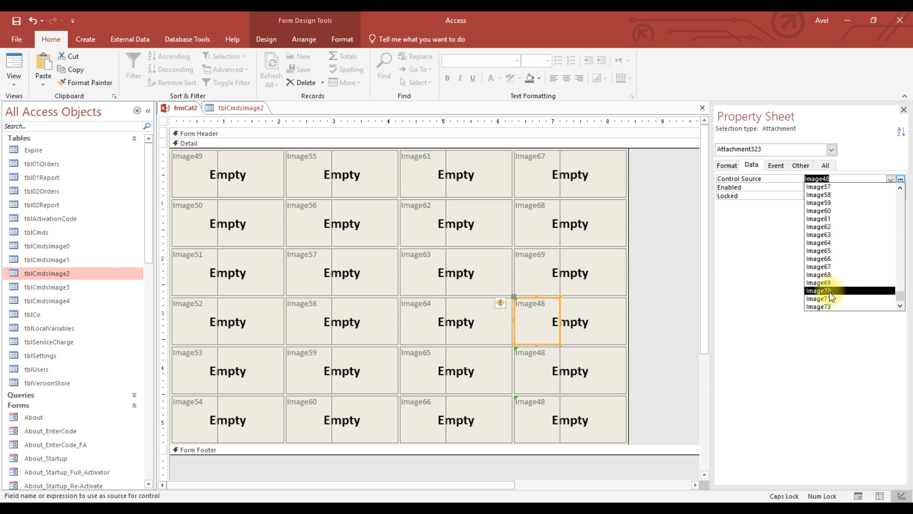
click(830, 291)
click(541, 364)
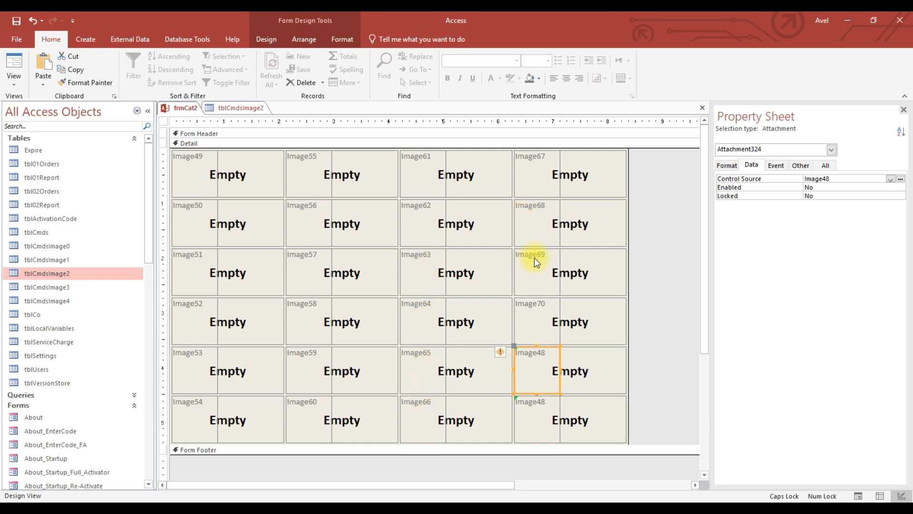
click(891, 179)
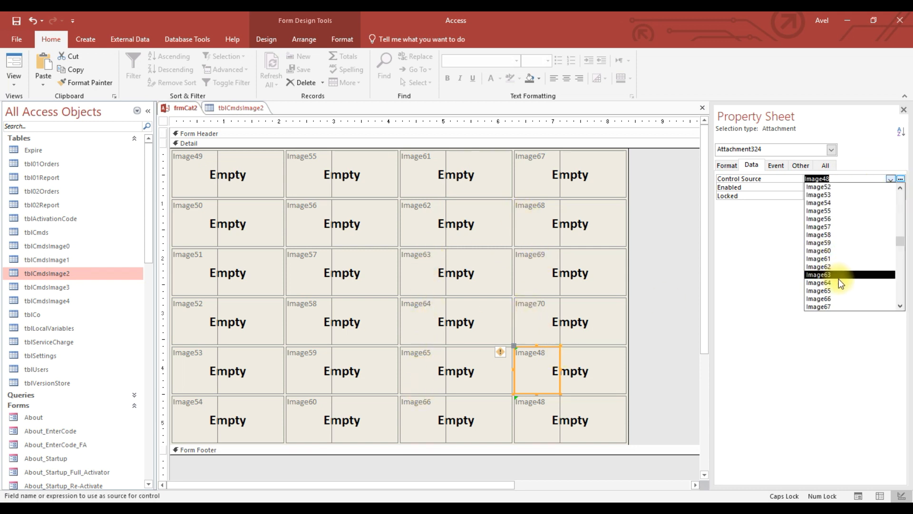
click(832, 296)
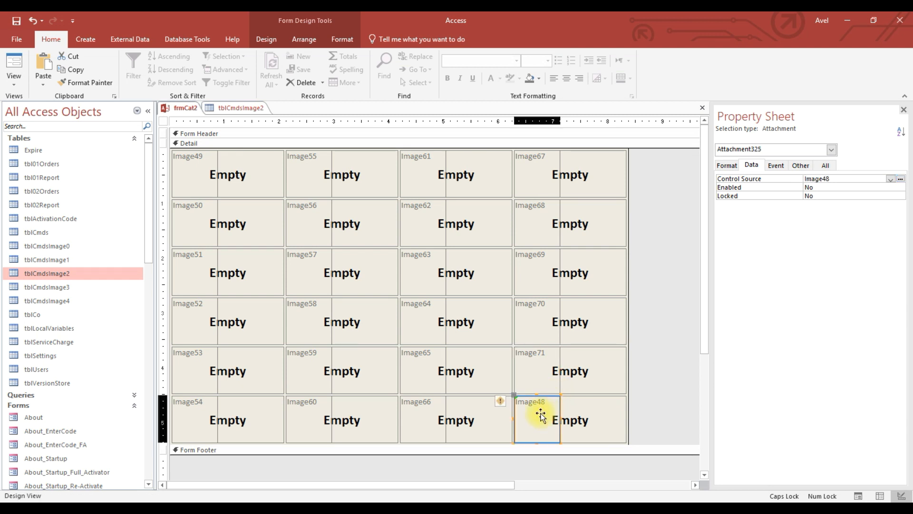
Check the names of the command buttons in the fourth, third and second columns against their image field numbers.
click(601, 366)
click(587, 311)
click(591, 257)
click(590, 226)
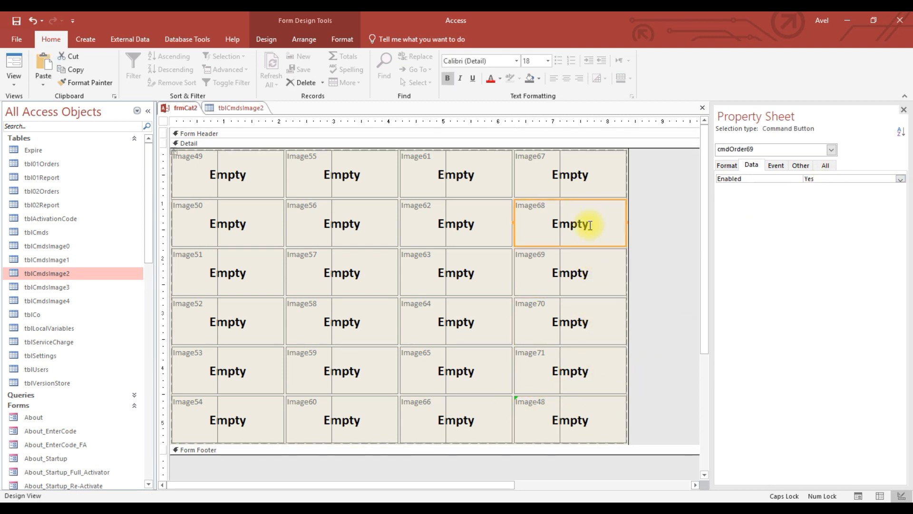
click(589, 174)
click(468, 410)
click(468, 372)
click(470, 320)
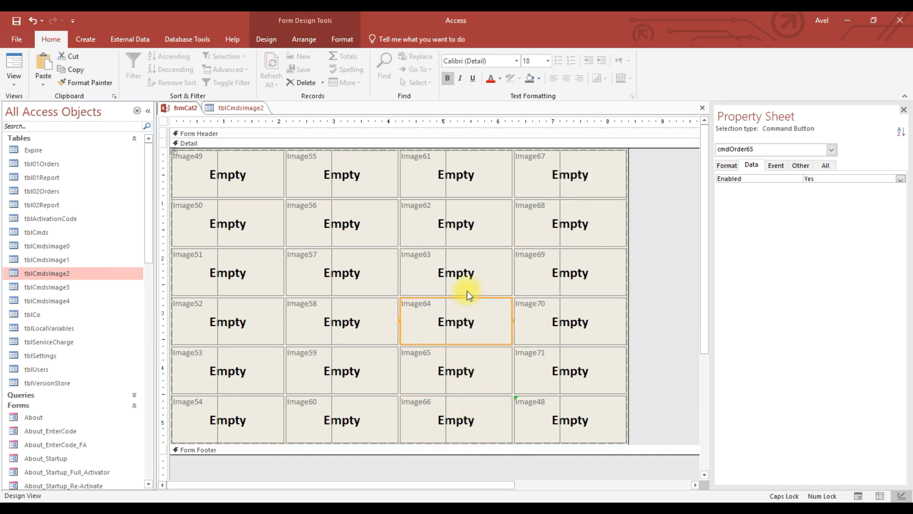
click(470, 271)
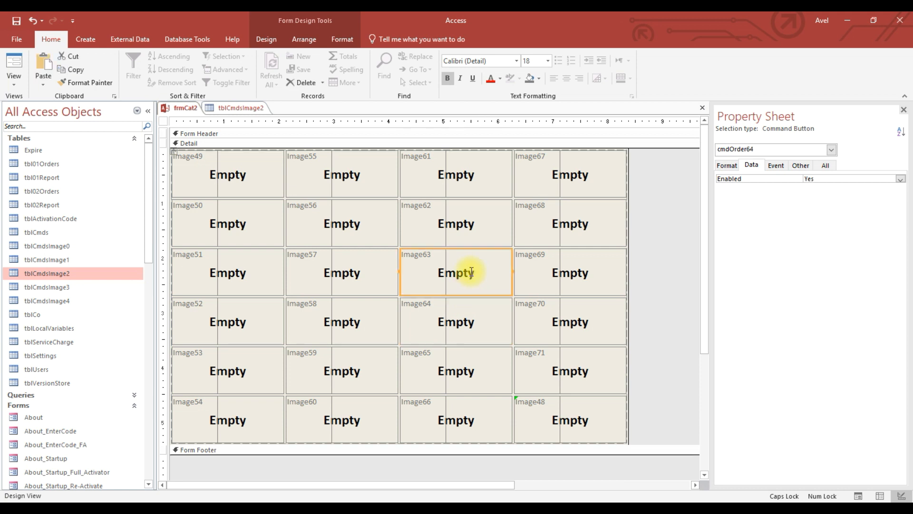
click(342, 364)
click(364, 316)
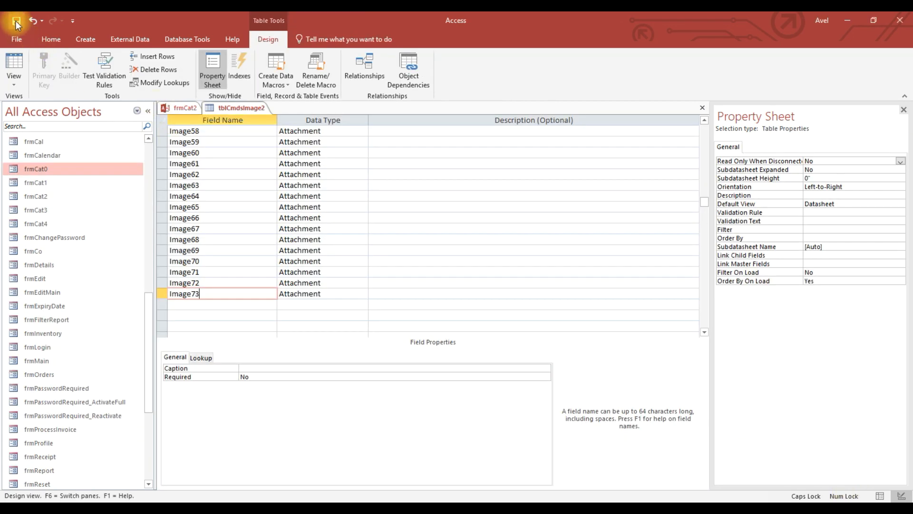
Save the tblCmdsImage2 table design and close it, returning to the frmCat2 form design.
click(15, 21)
click(702, 107)
click(266, 174)
click(663, 194)
Rebind the first three image frames of the first column to Image50, Image51 and Image52.
click(208, 171)
click(890, 181)
click(818, 195)
click(194, 224)
click(888, 180)
click(878, 194)
click(195, 272)
click(889, 180)
click(859, 195)
Rebind the lower three image frames of the first column to Image53, Image54 and Image55.
click(197, 318)
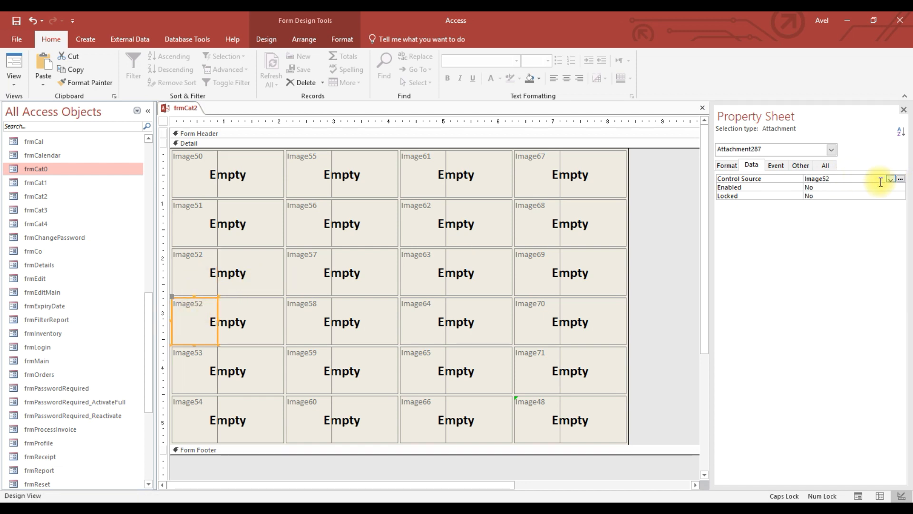
click(890, 180)
click(863, 191)
click(198, 367)
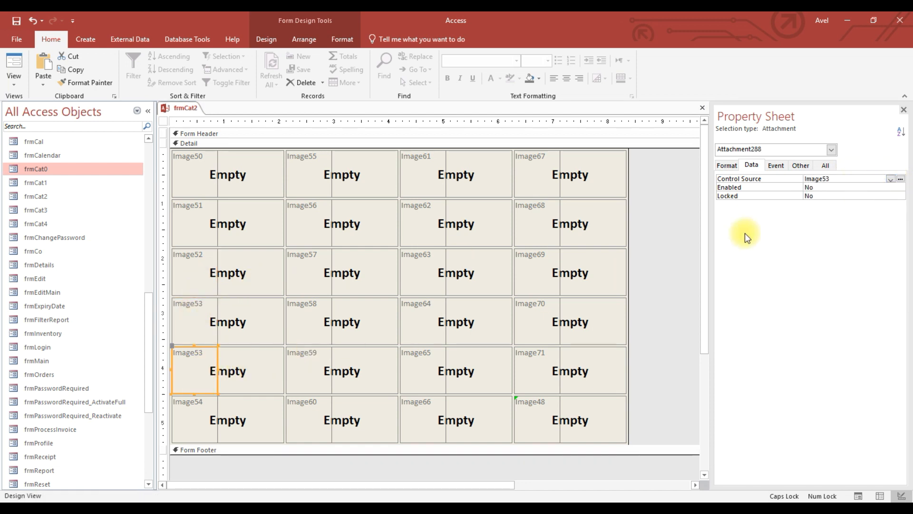
click(890, 179)
click(871, 193)
click(197, 416)
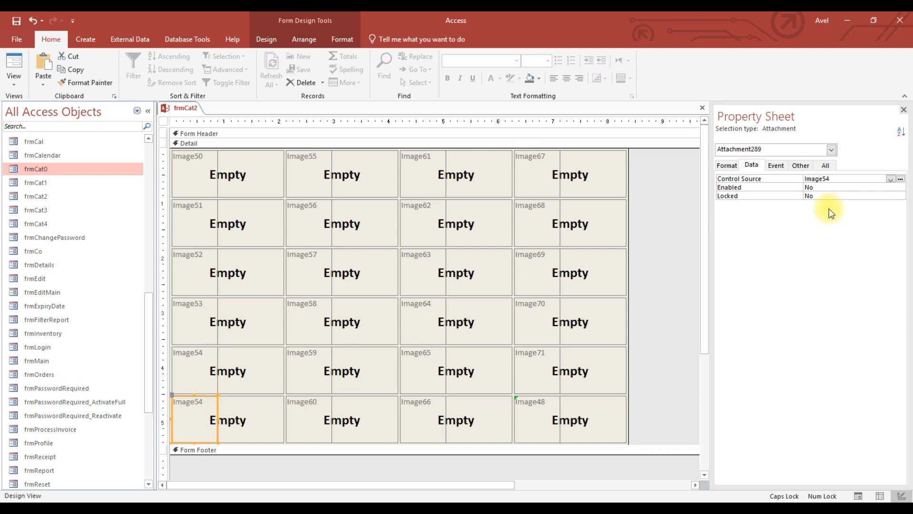
click(889, 179)
click(875, 194)
click(252, 417)
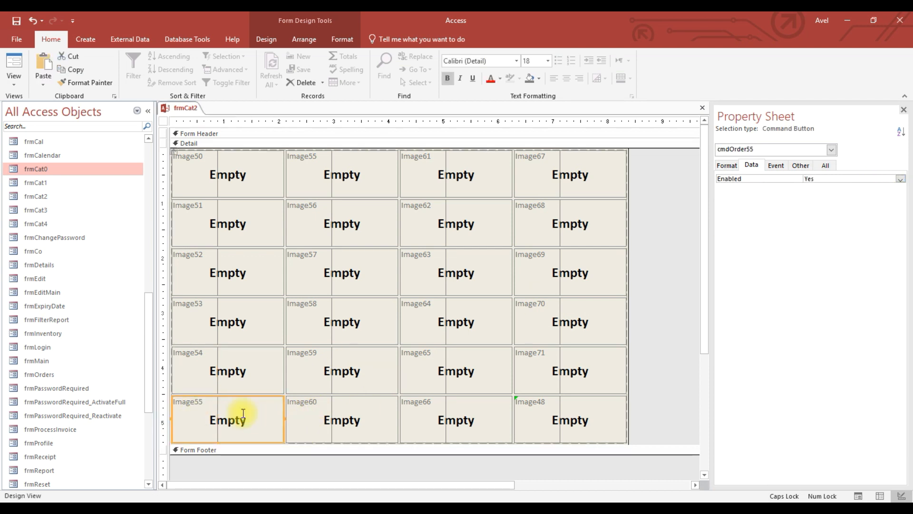
Rebind the first three image frames of the second column to Image56, Image57 and Image58.
click(311, 178)
click(365, 165)
click(422, 173)
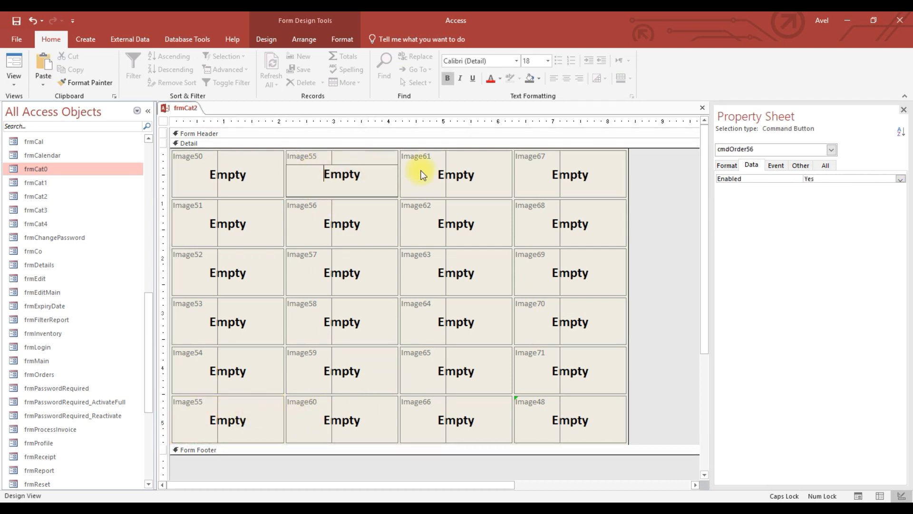
click(313, 176)
click(889, 179)
click(856, 200)
click(314, 228)
click(889, 179)
click(856, 191)
click(311, 273)
click(889, 180)
click(856, 191)
Rebind the lower three image frames of the second column to Image59, Image60 and Image61.
click(310, 315)
click(889, 179)
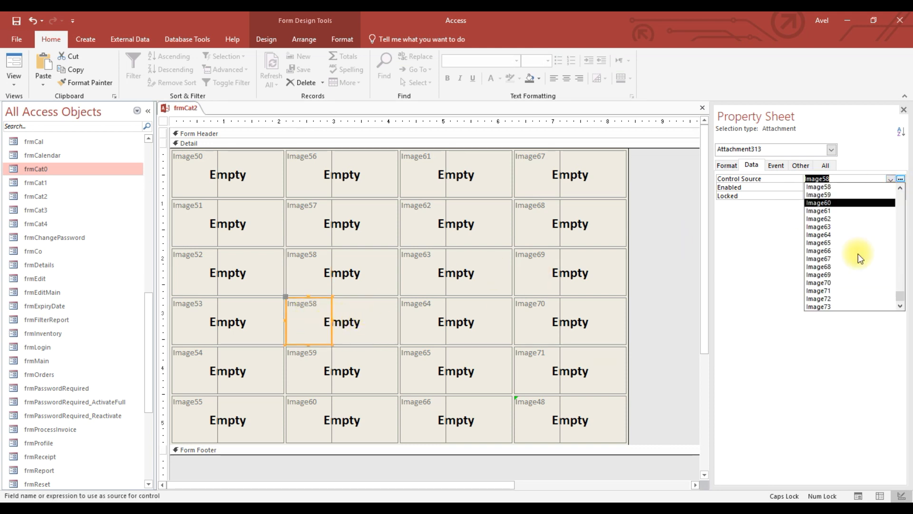
click(837, 194)
click(306, 362)
click(890, 180)
click(856, 200)
click(317, 408)
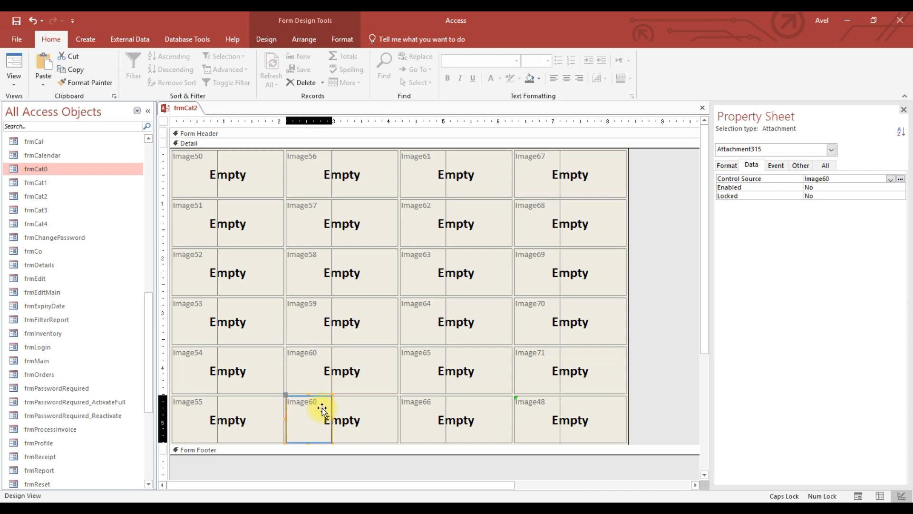
click(890, 179)
Rebind the first three image frames of the third column to Image62, Image63 and Image64.
click(433, 181)
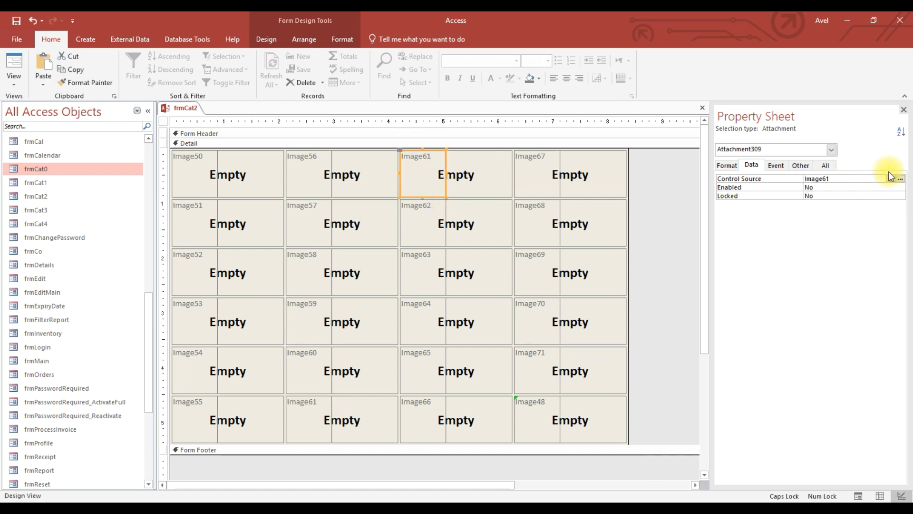
click(890, 179)
click(861, 219)
click(454, 240)
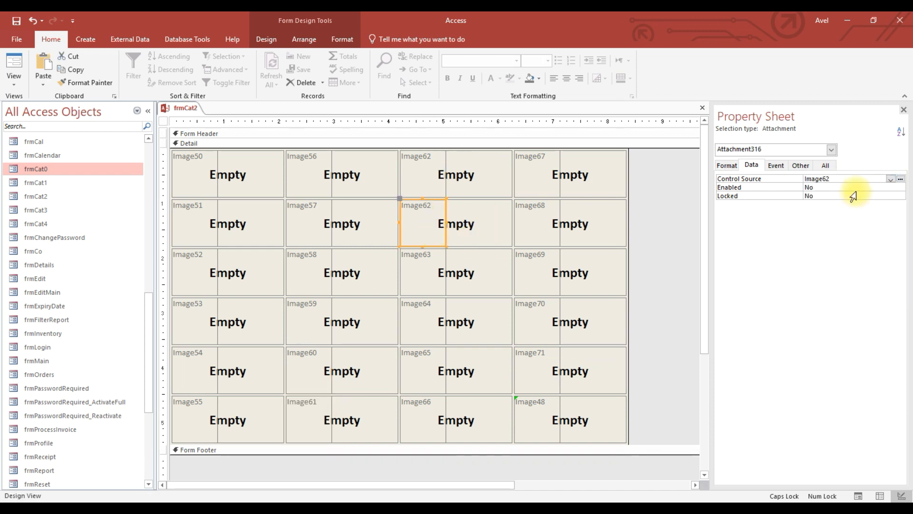
click(890, 179)
click(851, 228)
click(428, 276)
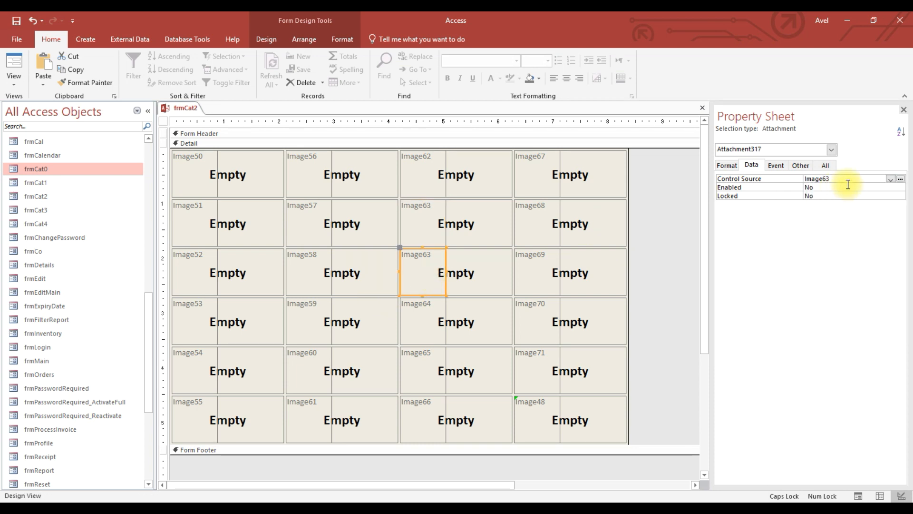
click(890, 179)
click(850, 235)
Rebind the lower three image frames of the third column to Image65, Image66 and Image67.
click(422, 320)
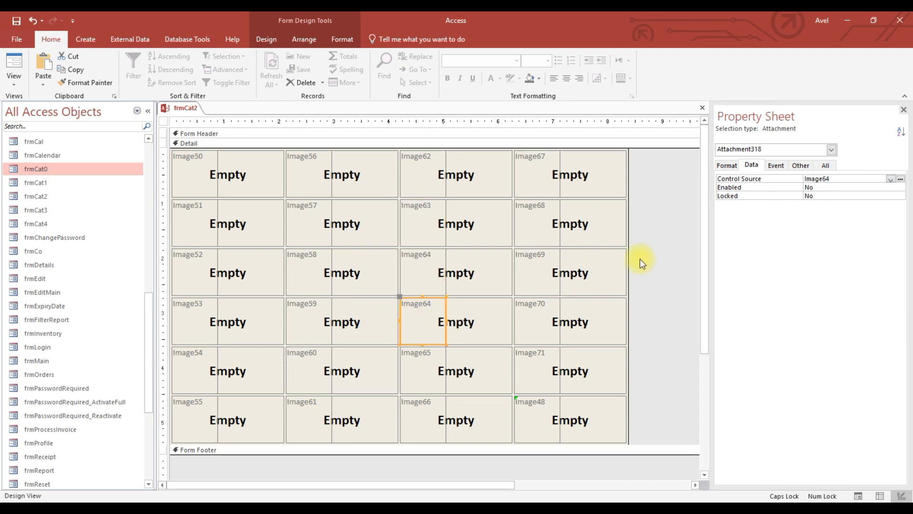
click(890, 179)
click(851, 244)
click(423, 369)
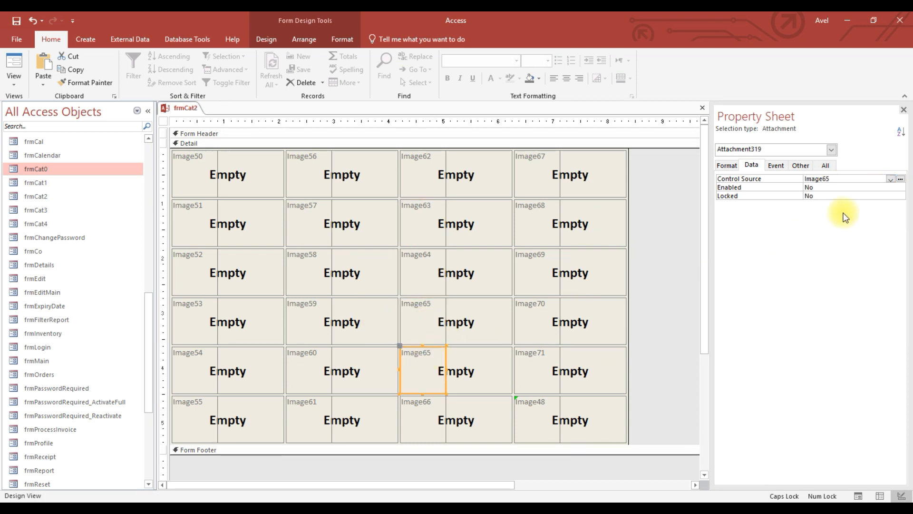
click(889, 178)
click(854, 250)
click(441, 409)
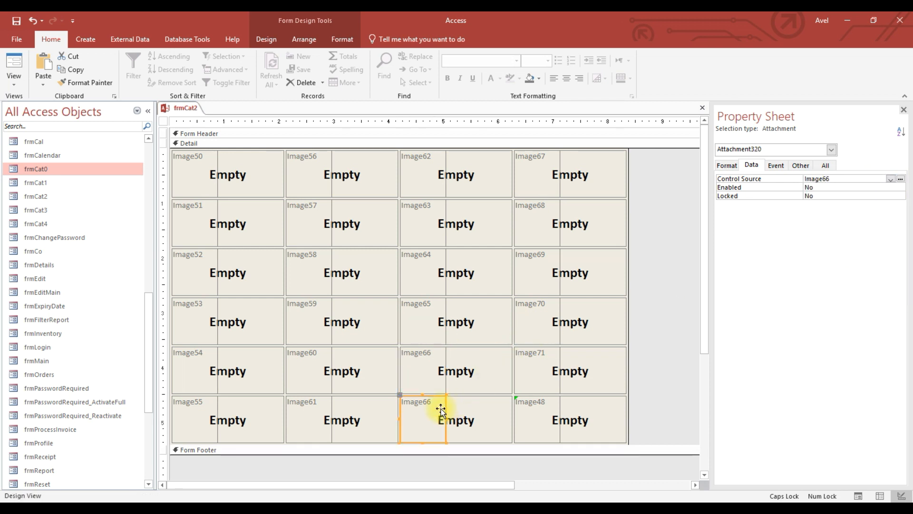
click(891, 180)
click(851, 259)
Rebind the first three image frames of the fourth column to Image68, Image69 and Image70.
click(544, 175)
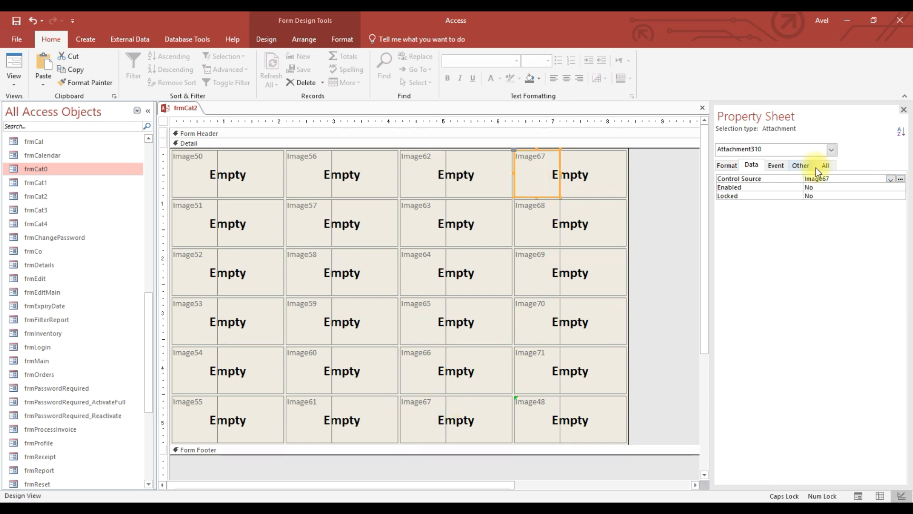
click(891, 180)
click(827, 267)
click(520, 220)
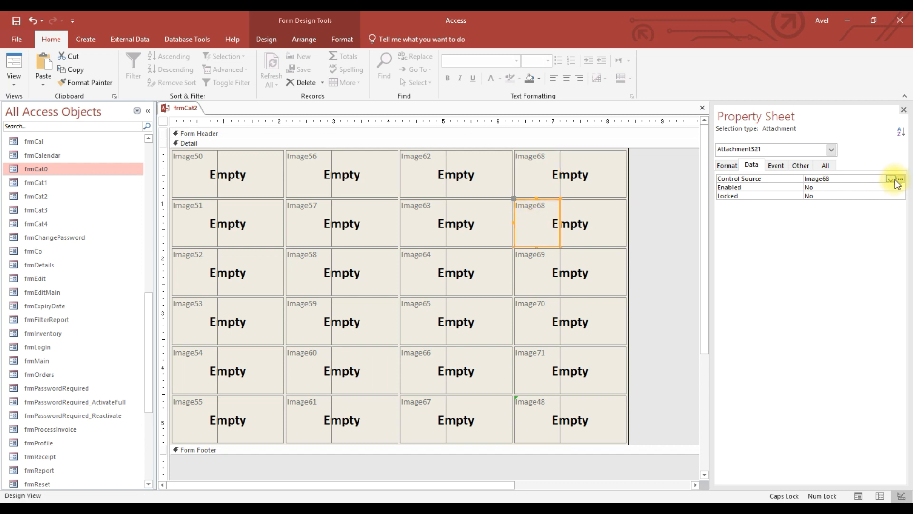
click(890, 179)
click(832, 273)
click(551, 284)
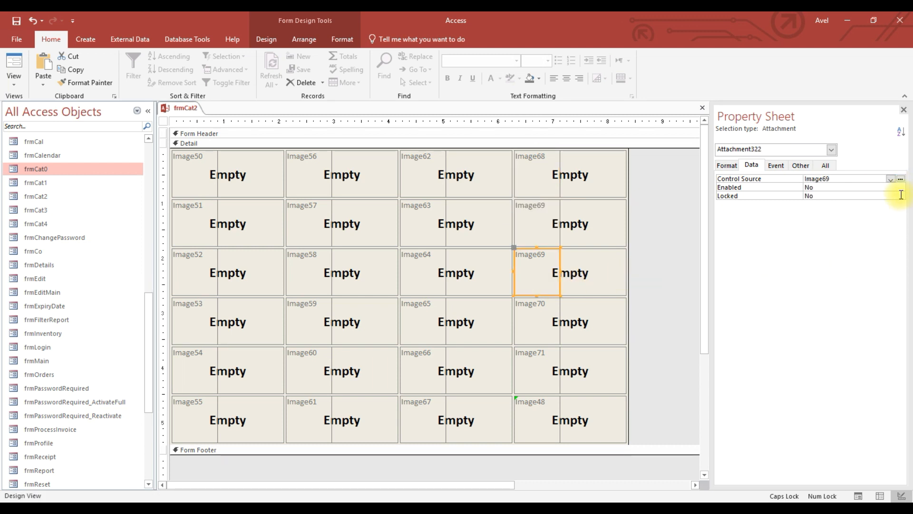
click(890, 179)
click(842, 285)
Rebind the lower three image frames of the fourth column to Image71, Image72 and Image73.
click(542, 317)
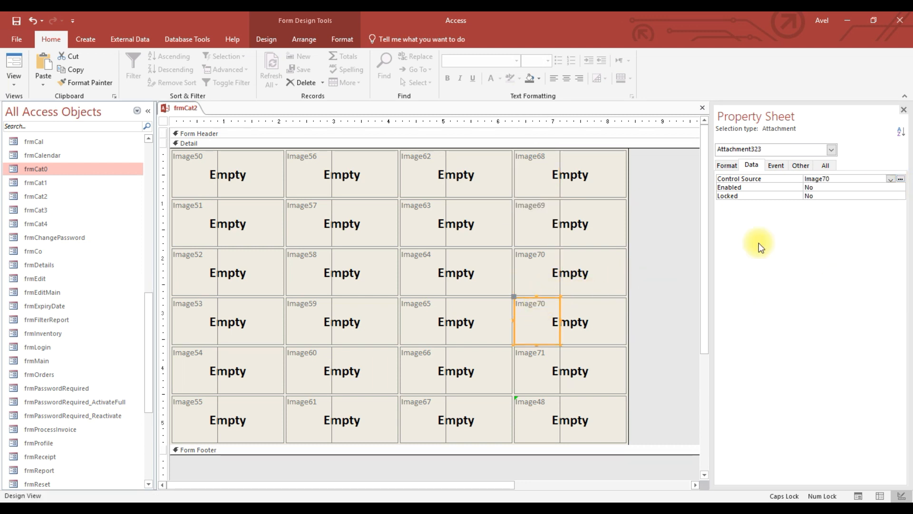
click(890, 180)
click(837, 286)
click(551, 360)
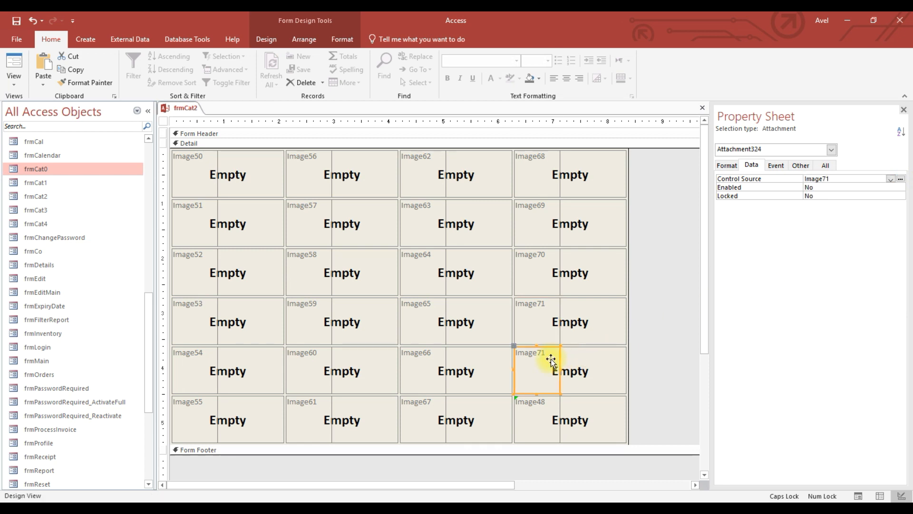
click(890, 179)
click(838, 302)
key(Tab)
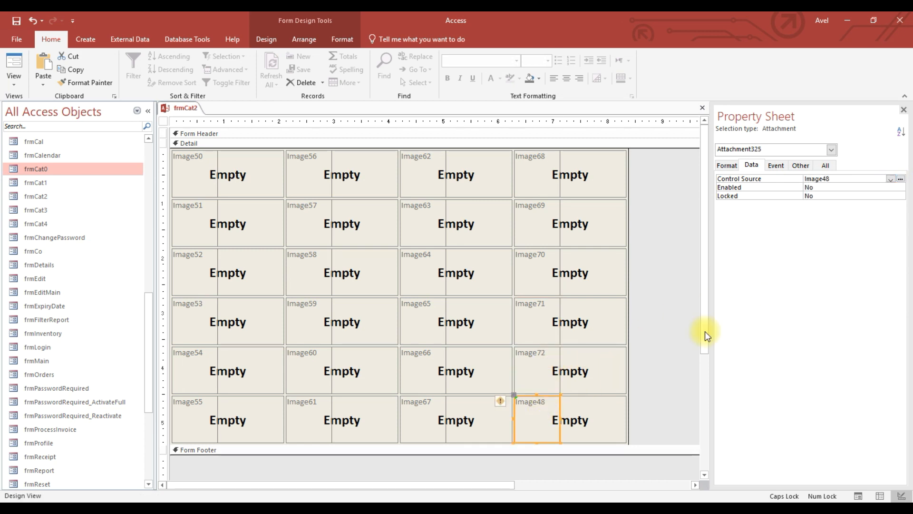
click(889, 180)
click(844, 310)
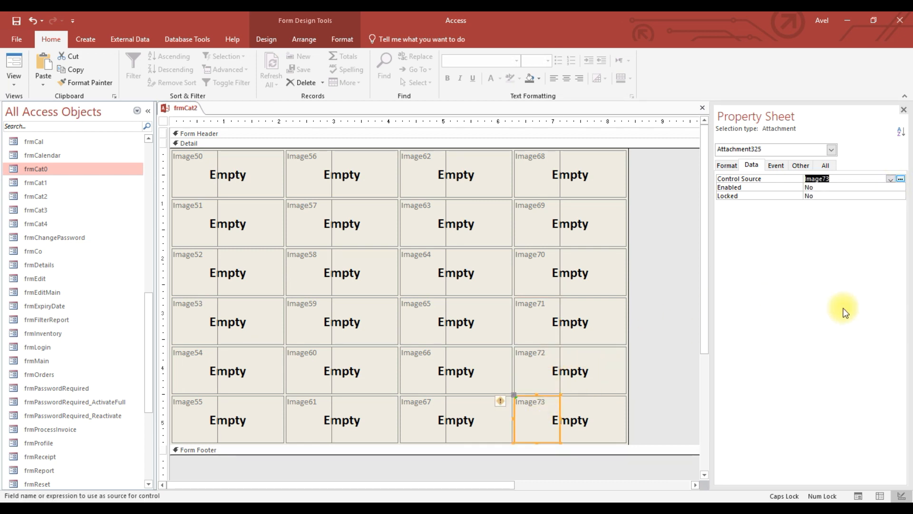
Check the record source of frmCat2 and the first frame's control source, and close all open objects.
click(661, 228)
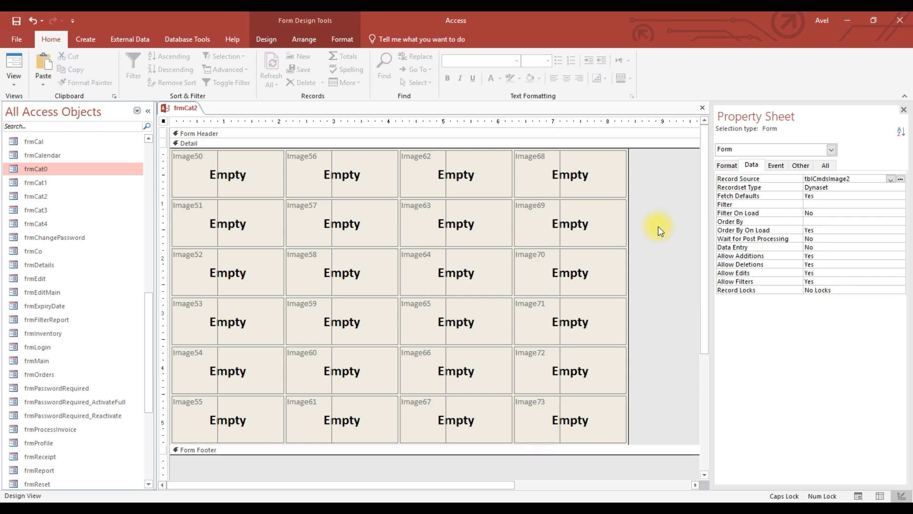
click(211, 175)
right_click(196, 111)
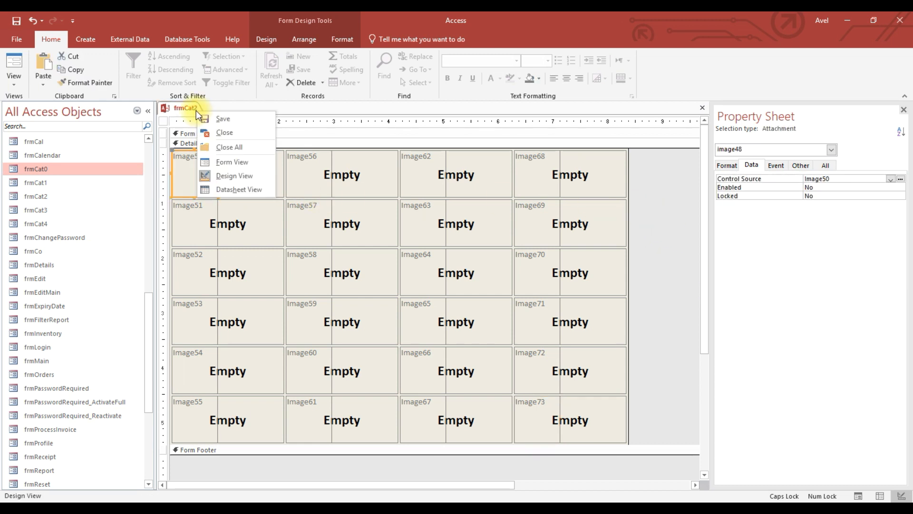
click(220, 148)
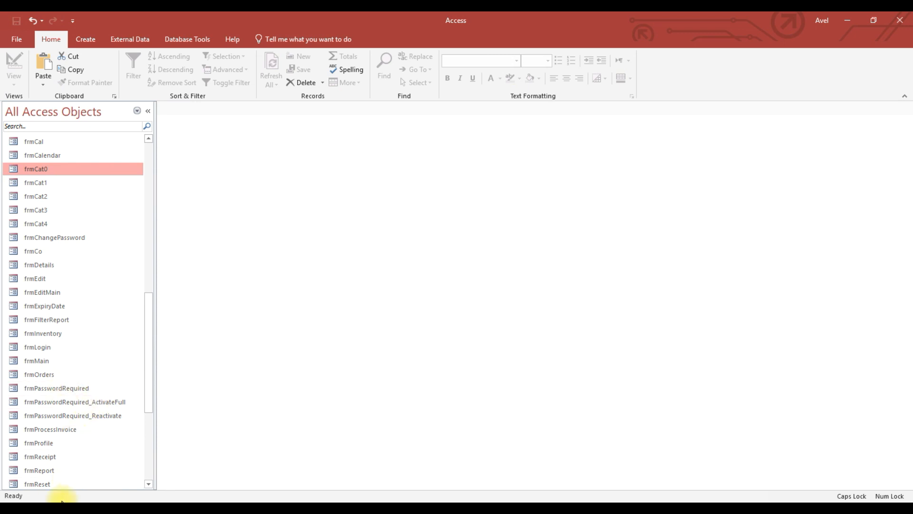
Open frmCat2, check how the item pictures look on the buttons, and switch the form to Design View.
double_click(56, 202)
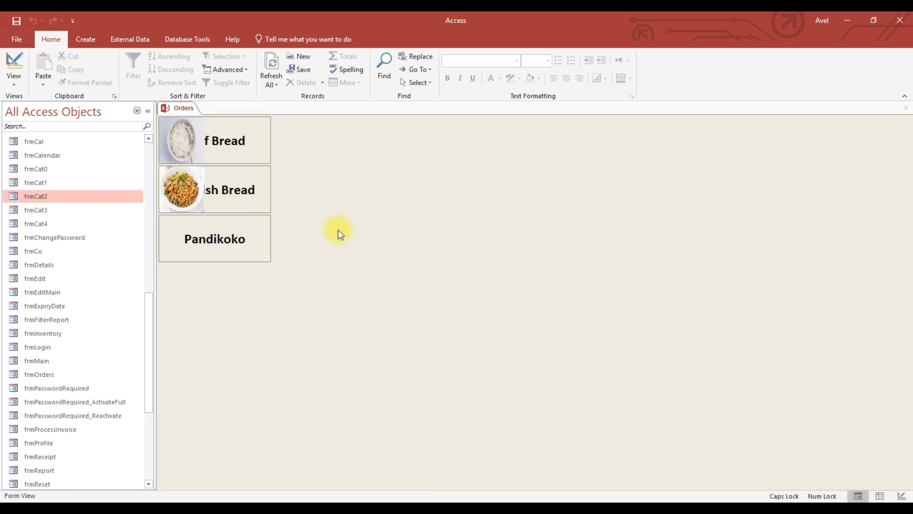
click(243, 150)
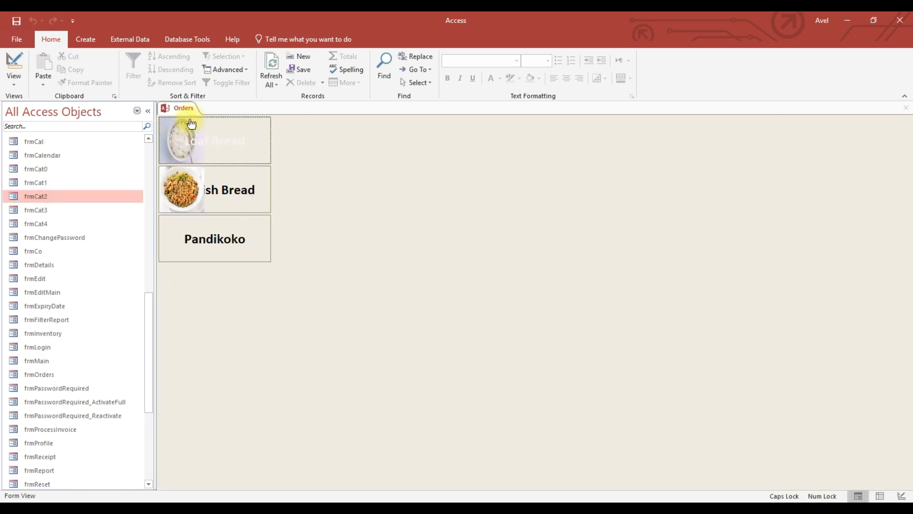
right_click(182, 107)
click(211, 168)
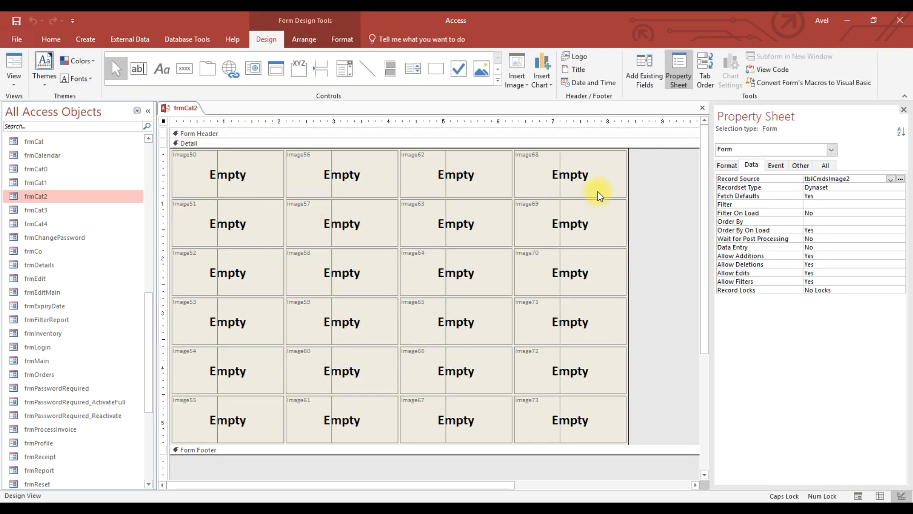
Set the first order button's Pressed Color, Hover Fore Color and Pressed Fore Color to Text 1.
click(261, 184)
click(731, 166)
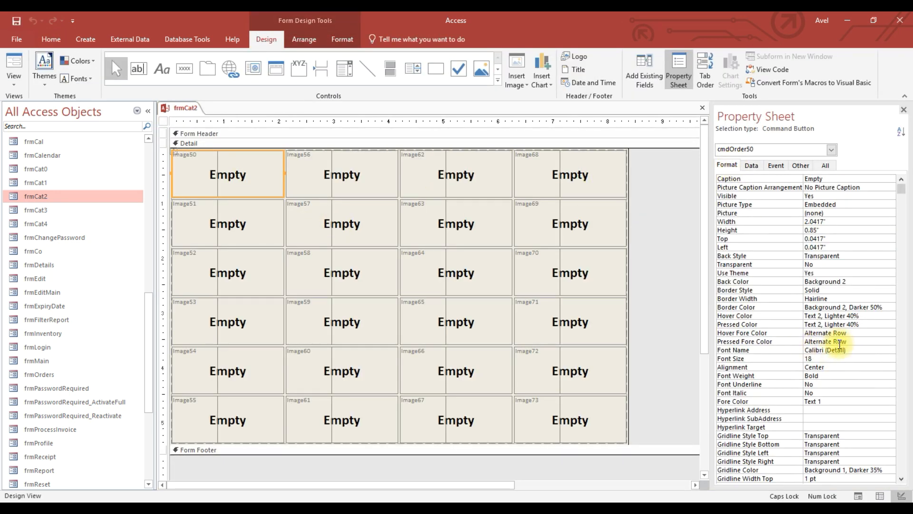
click(809, 341)
click(880, 341)
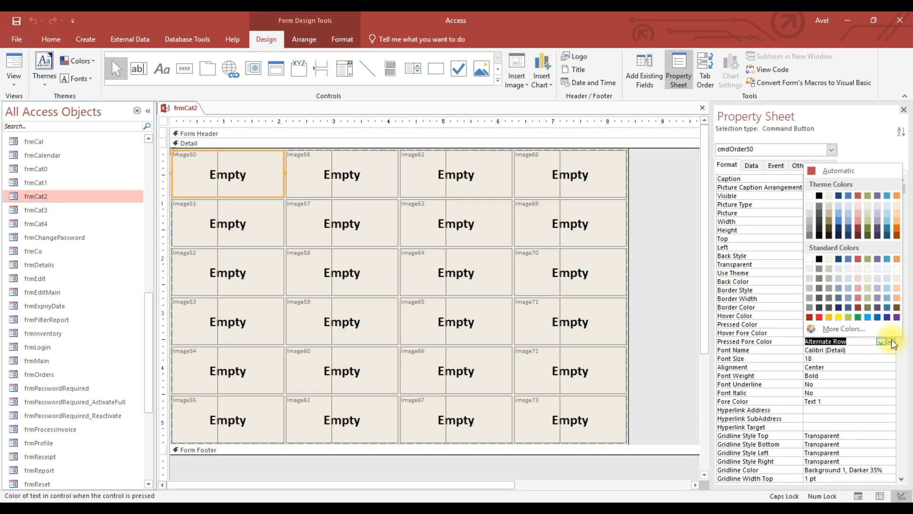
click(819, 196)
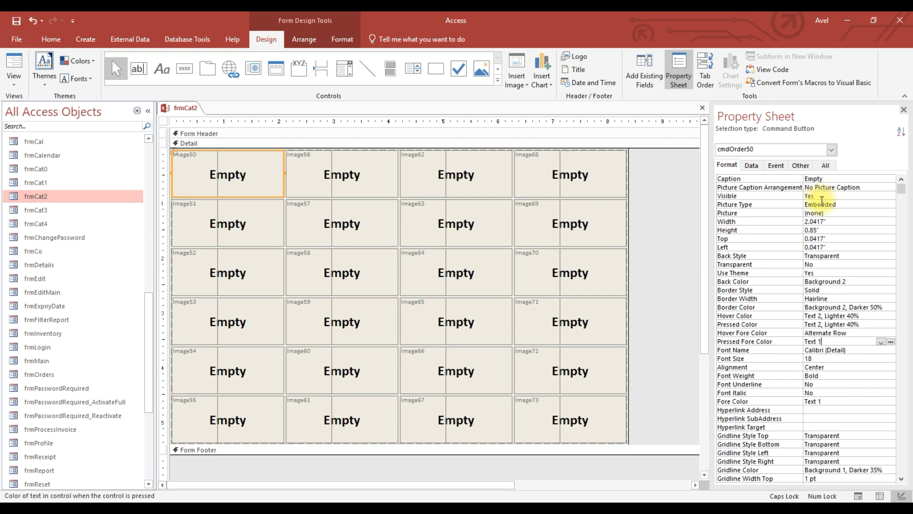
click(793, 334)
click(786, 325)
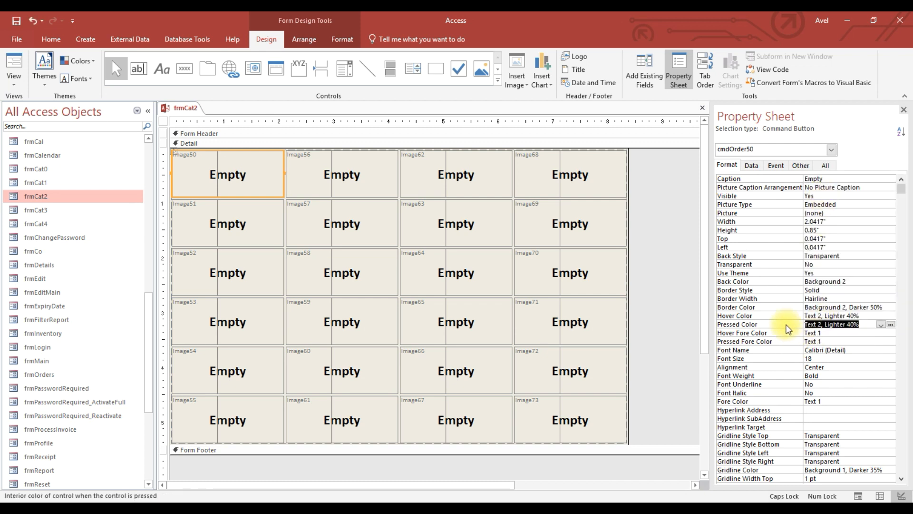
click(774, 335)
key(ctrl+c)
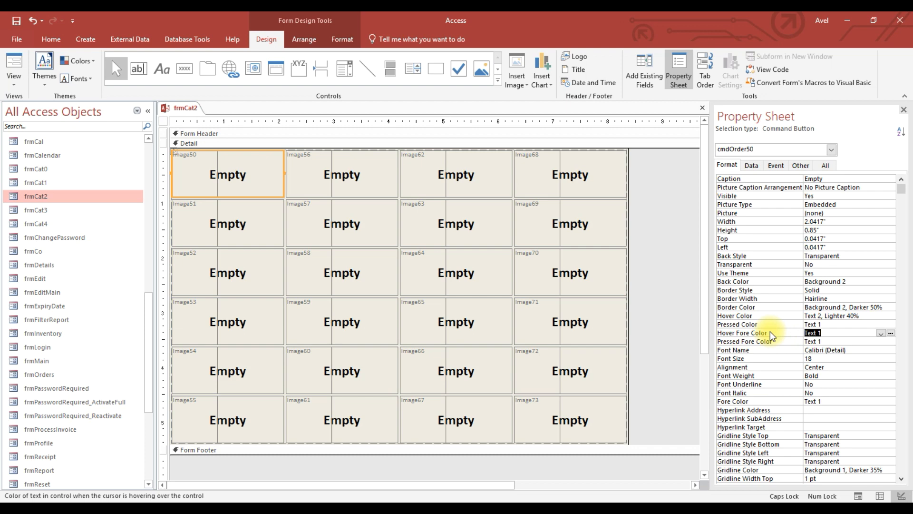
Apply Text 1 as Pressed Color, Hover Fore Color and Pressed Fore Color to all the remaining order buttons on frmCat2.
click(224, 214)
shift+click(252, 272)
shift+click(251, 321)
shift+click(253, 371)
shift+click(252, 417)
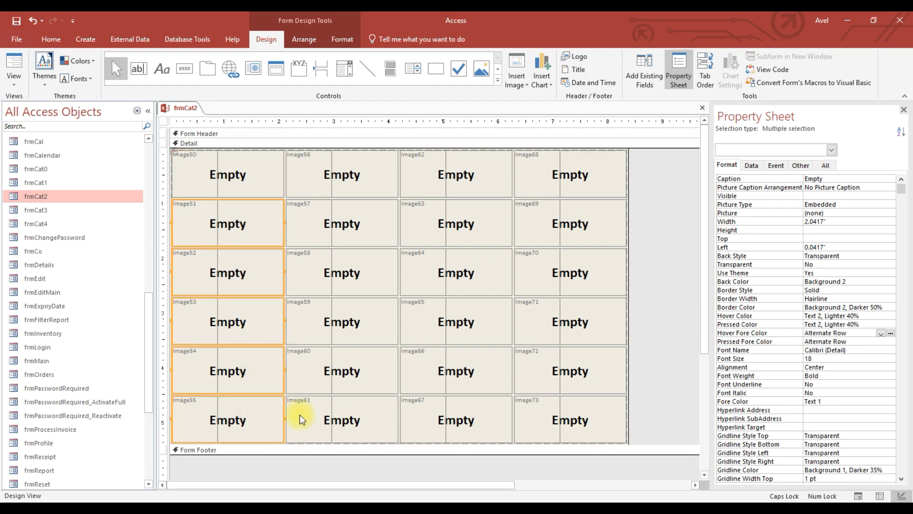
shift+click(386, 371)
shift+click(384, 324)
shift+click(380, 274)
shift+click(376, 224)
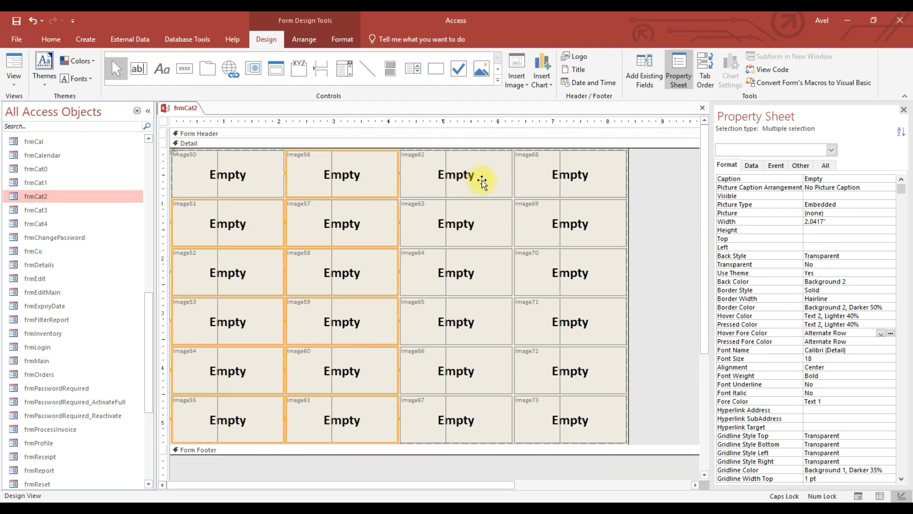
shift+click(490, 276)
shift+click(490, 323)
shift+click(572, 417)
shift+click(587, 366)
shift+click(589, 319)
shift+click(589, 262)
shift+click(591, 219)
shift+click(591, 175)
click(786, 325)
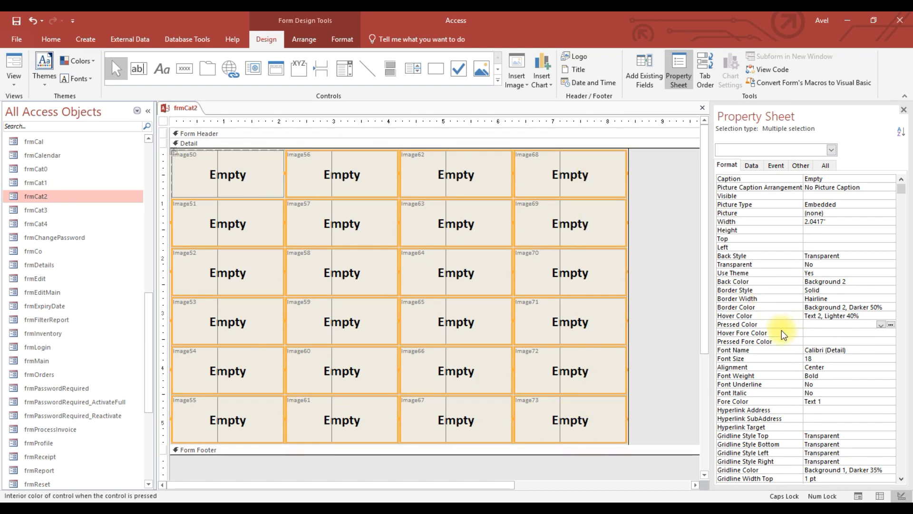
click(792, 333)
key(ctrl+v)
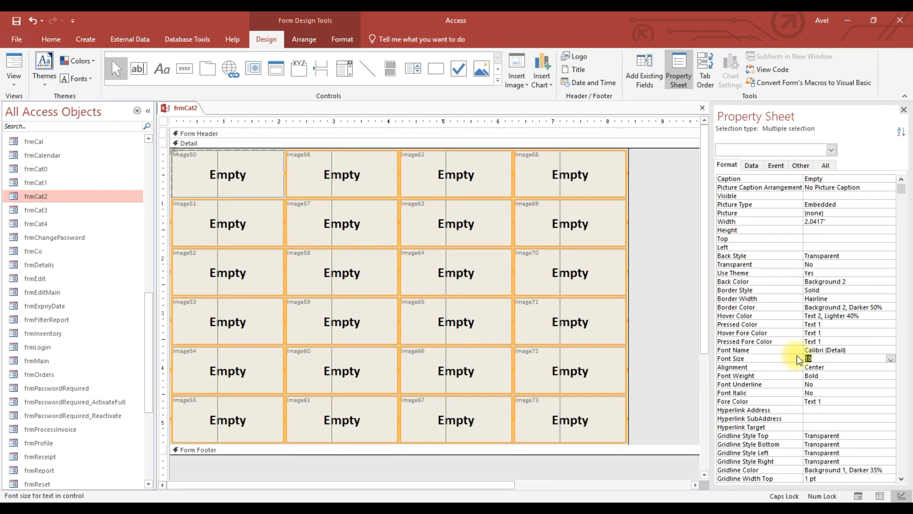
Set the selected buttons' font size to 16 and their caption alignment to Right.
key(Return)
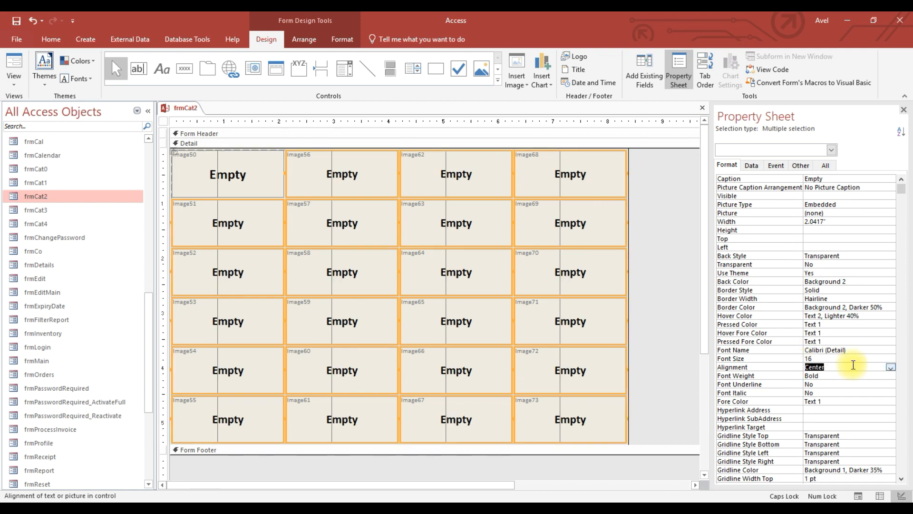
text(Right)
key(Return)
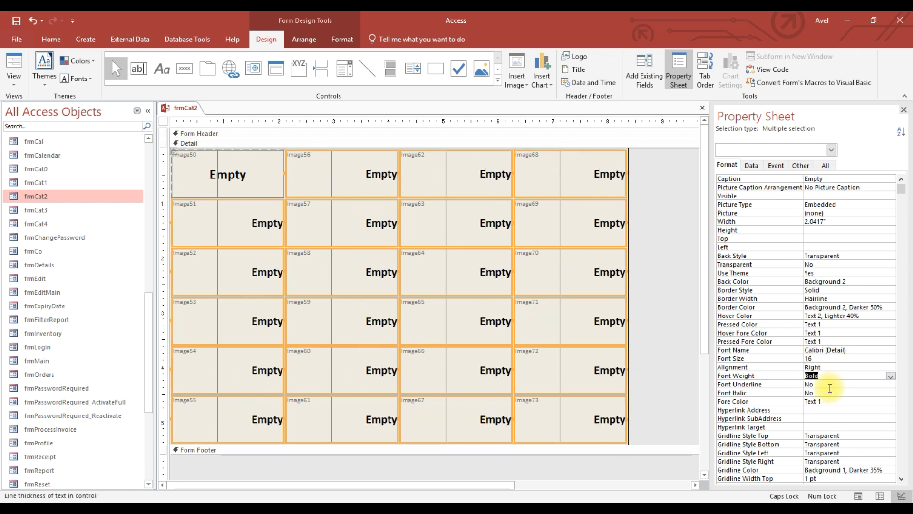
Set the first order button's font size to 16 and its alignment to Right.
right_click(187, 107)
click(249, 165)
click(249, 165)
drag(805, 359, 815, 358)
text(16)
key(Return)
key(Return)
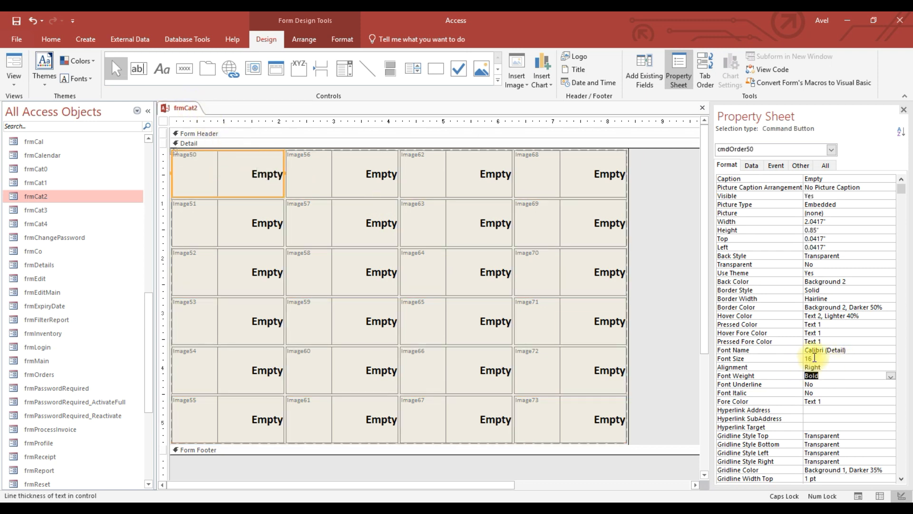
Check the right-aligned captions in Form View and return frmCat2 to Design View.
right_click(187, 108)
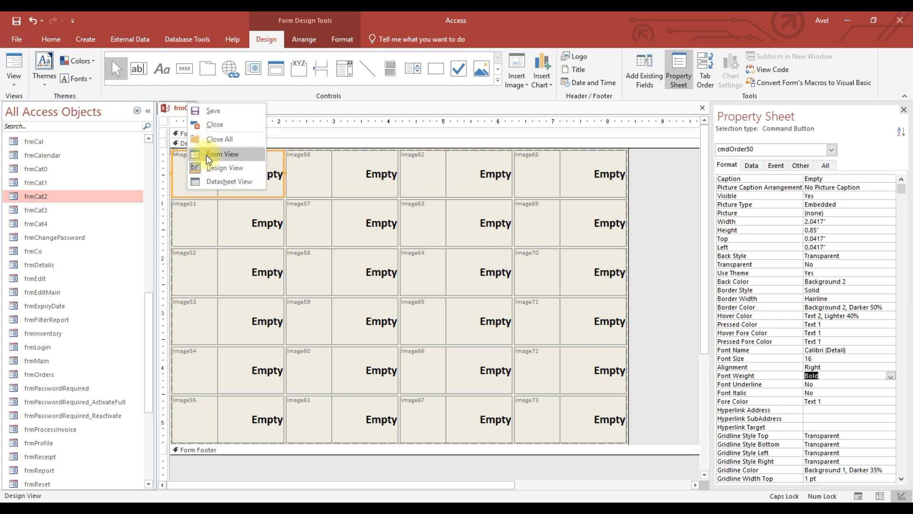
click(222, 155)
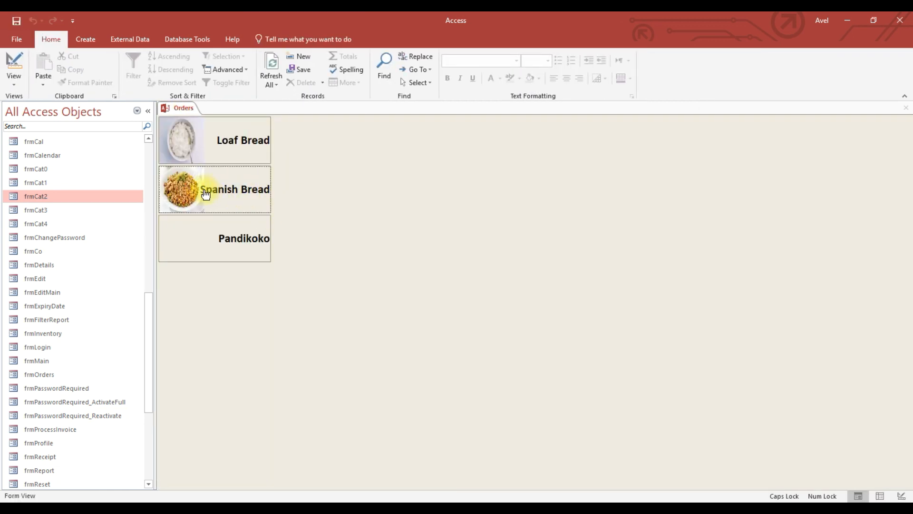
right_click(186, 108)
click(222, 183)
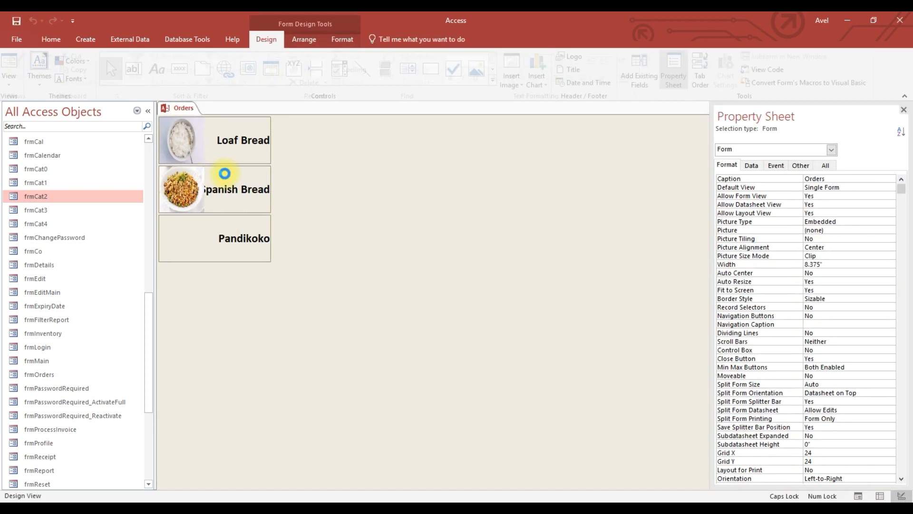
Select every order button on frmCat2 and bring them to the front of the image frames.
shift+click(264, 229)
shift+click(265, 281)
shift+click(265, 328)
shift+click(265, 369)
shift+click(266, 419)
shift+click(374, 418)
shift+click(379, 352)
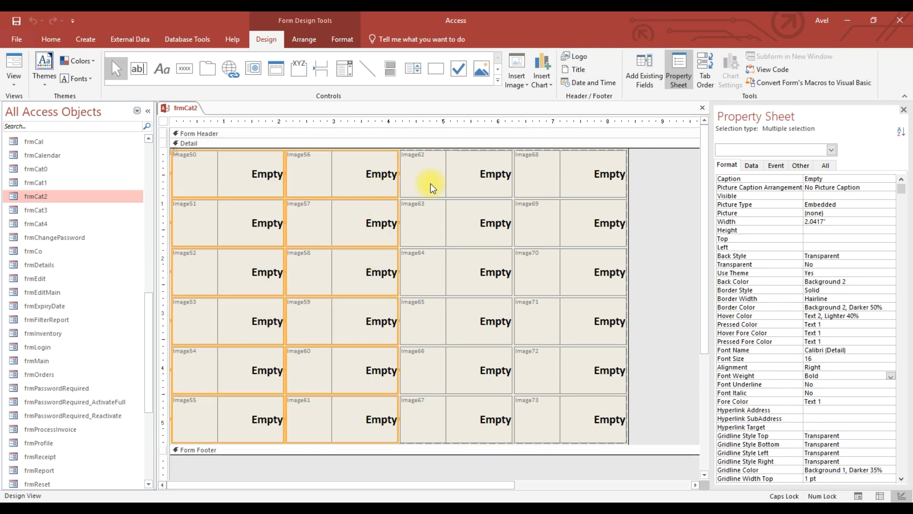
shift+click(486, 273)
shift+click(487, 325)
shift+click(488, 371)
shift+click(489, 418)
shift+click(596, 419)
shift+click(599, 369)
shift+click(600, 321)
shift+click(601, 271)
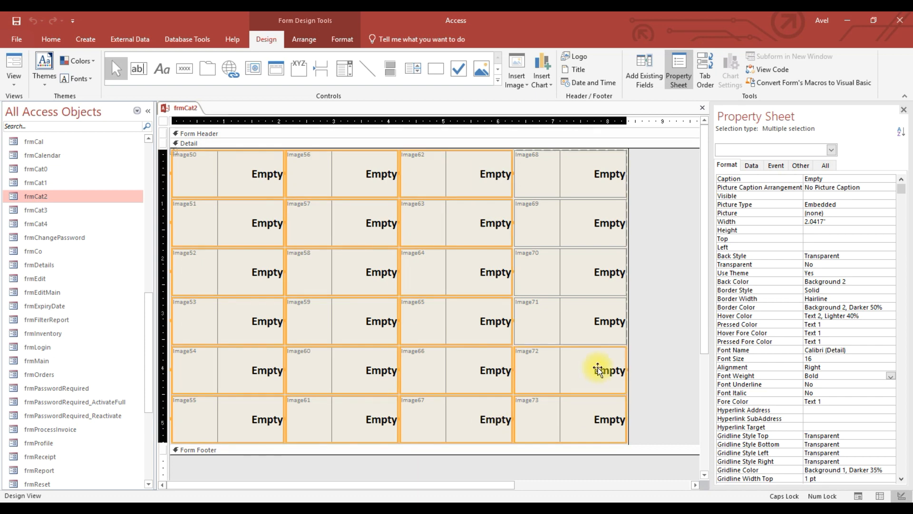
shift+click(600, 224)
shift+click(588, 179)
right_click(588, 179)
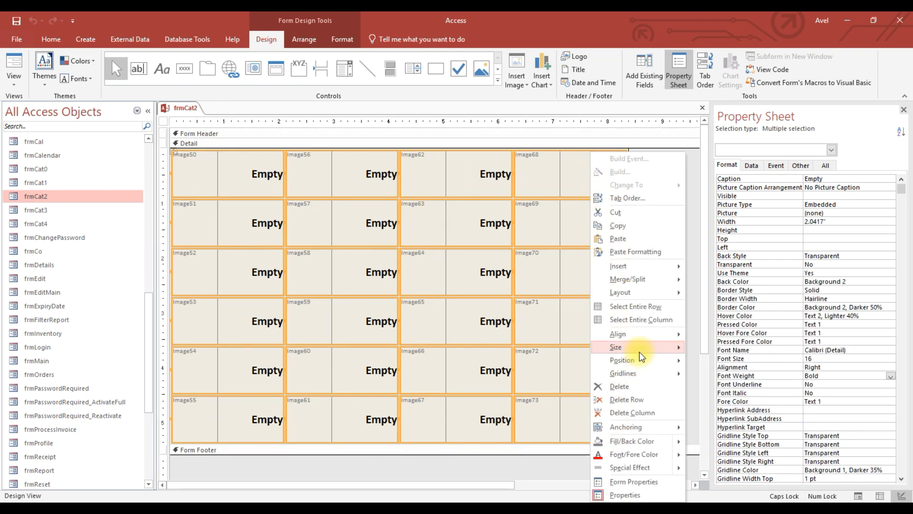
mouse_move(679, 362)
click(722, 361)
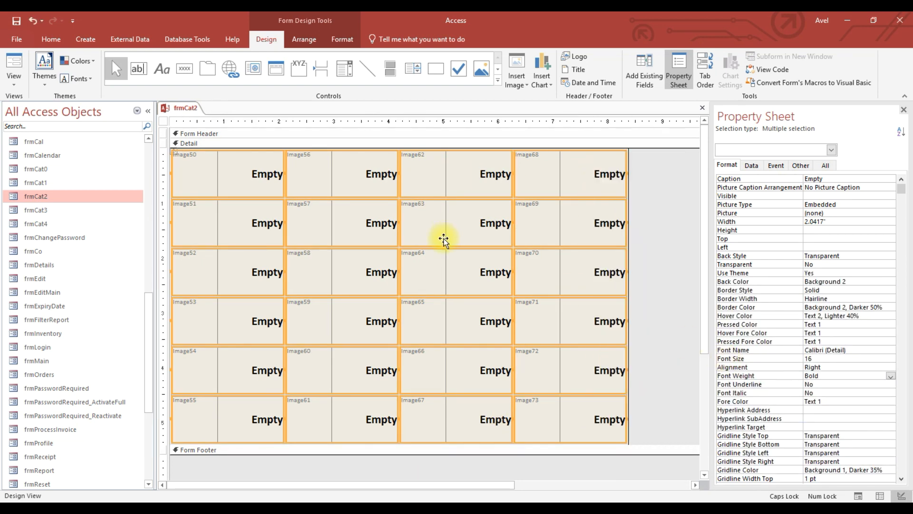
Check the bread item buttons of frmCat2 in Form View and close the form.
right_click(186, 108)
click(209, 159)
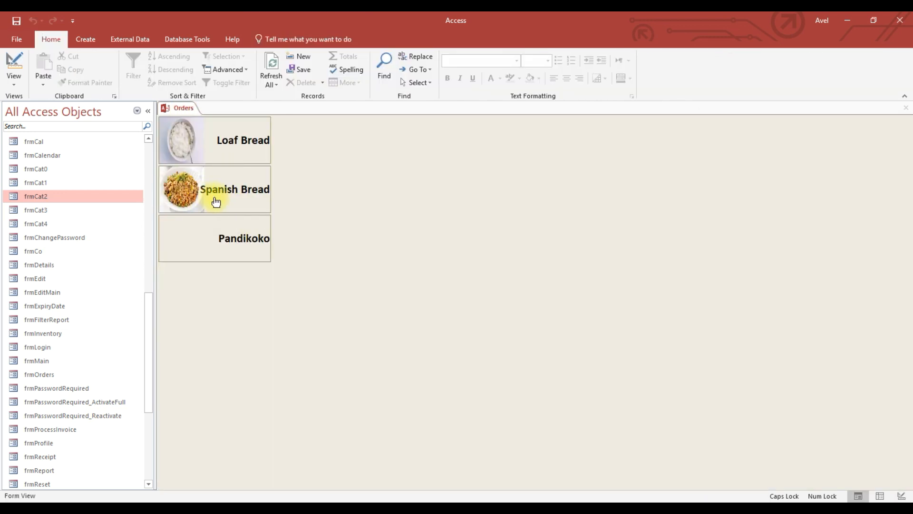
right_click(183, 108)
click(197, 130)
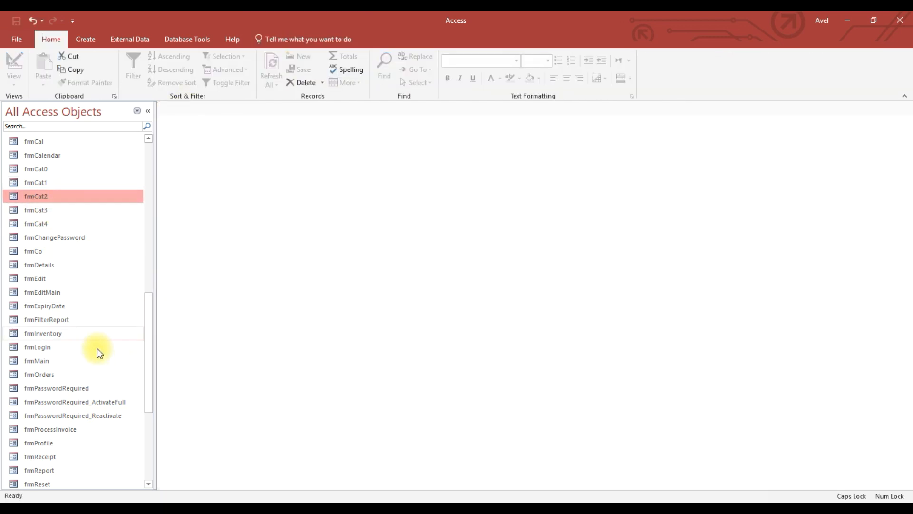
Open frmOrders, compare the Main Category and Category 1 items, and try to order Kinirog.
double_click(52, 374)
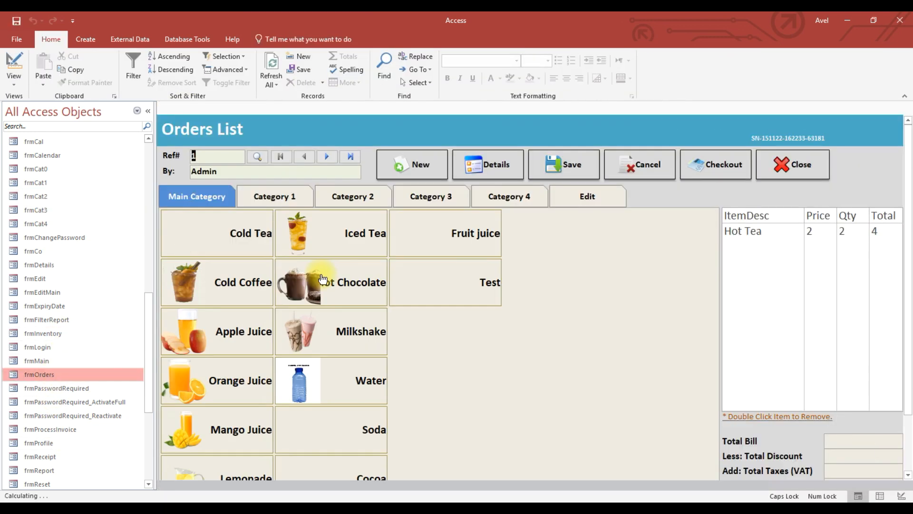
click(280, 208)
click(223, 196)
click(279, 197)
click(229, 197)
click(273, 197)
click(218, 267)
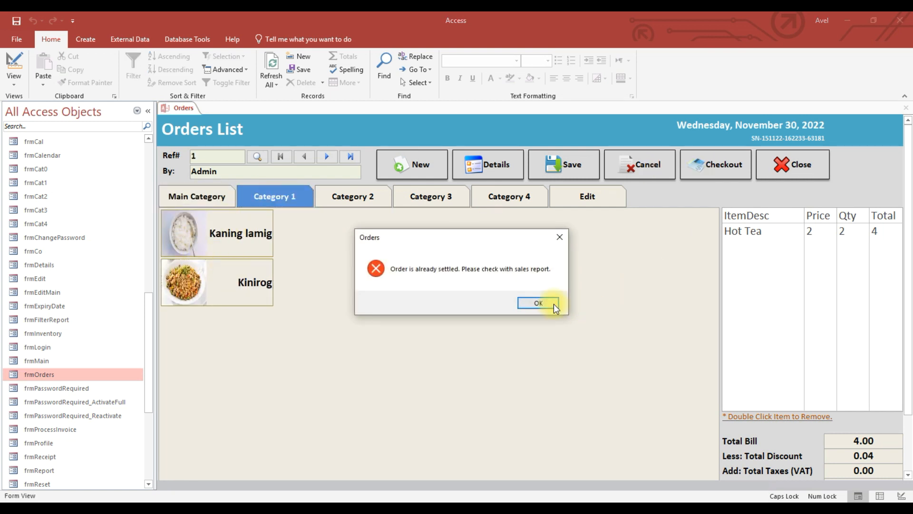
click(550, 302)
Open frmMain and log in by entering the account password.
double_click(40, 361)
click(516, 121)
click(419, 138)
click(402, 189)
click(457, 192)
click(511, 192)
click(407, 238)
click(511, 300)
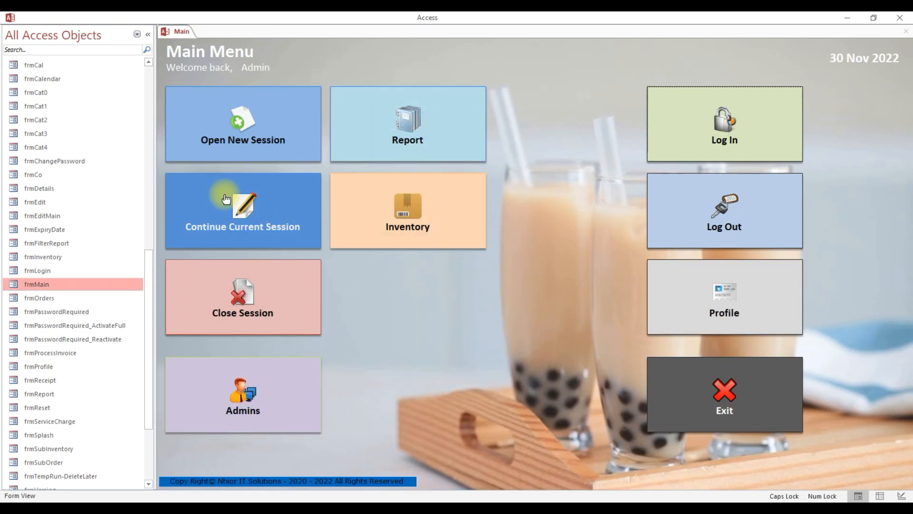
Continue the current session and add 8 Kaning lamig from the KANIN category to the order.
click(226, 205)
click(264, 125)
click(220, 196)
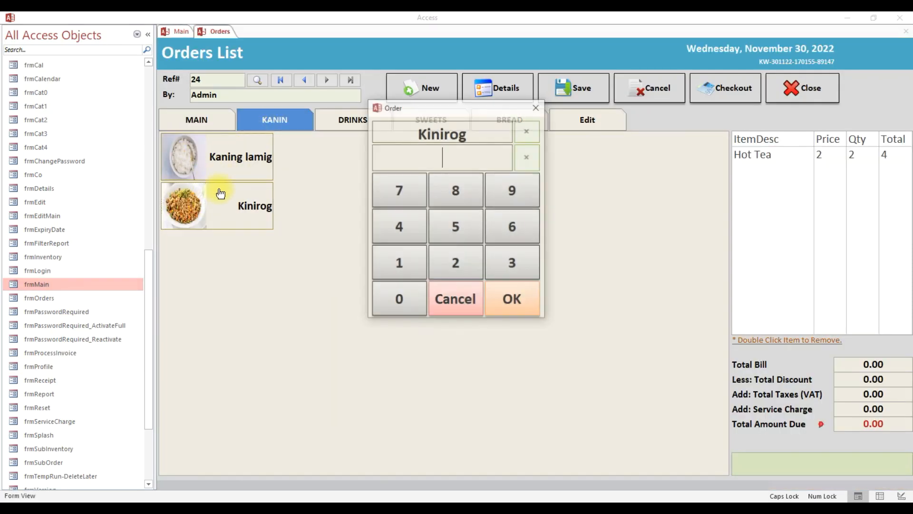
click(454, 301)
click(217, 154)
click(453, 194)
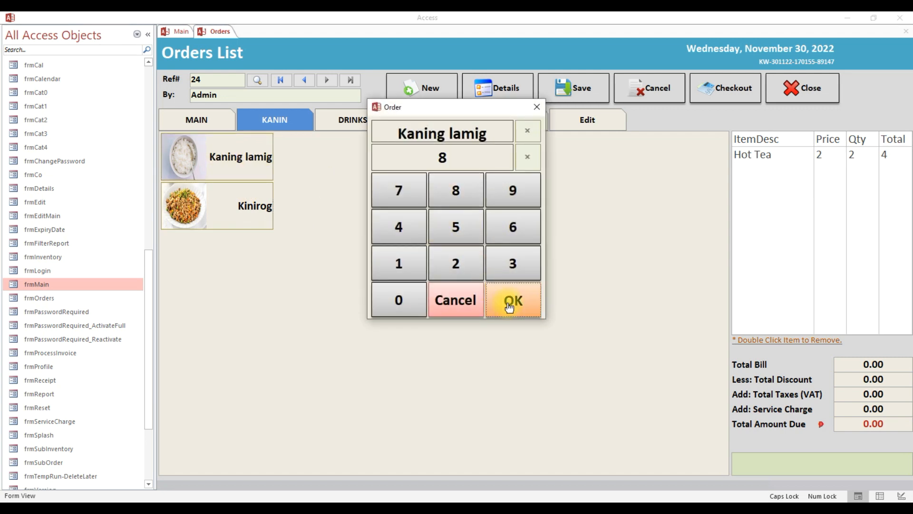
click(509, 301)
Check out the order with 100 received and process the invoice.
click(724, 89)
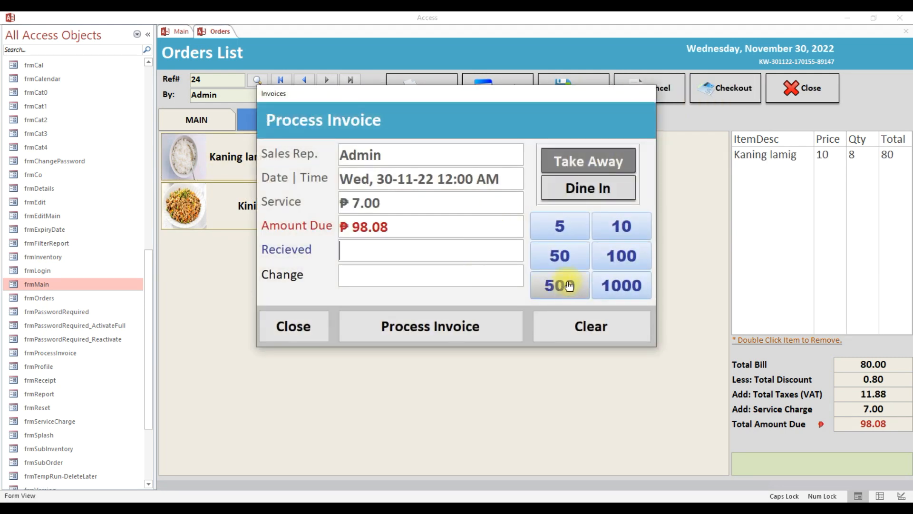
click(621, 256)
click(456, 325)
click(499, 294)
click(473, 74)
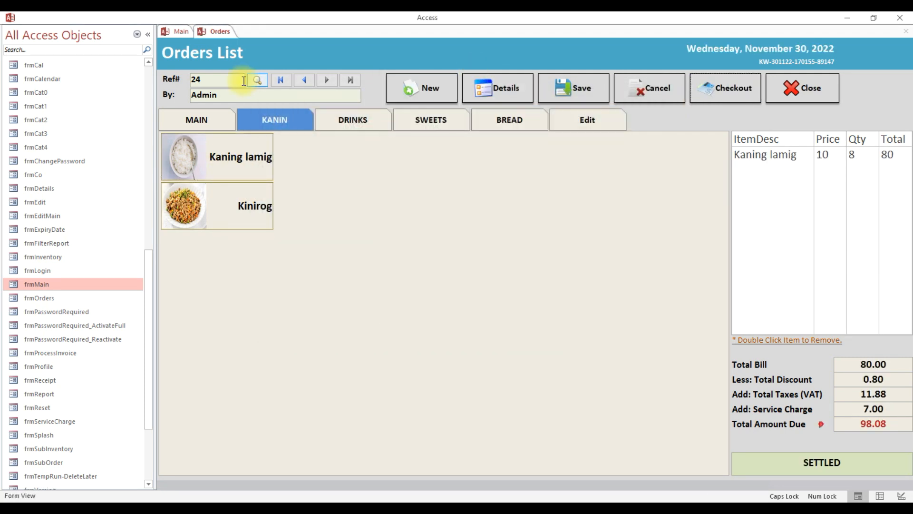
Check the MAIN category for items without pictures and switch to Chrome.
click(198, 116)
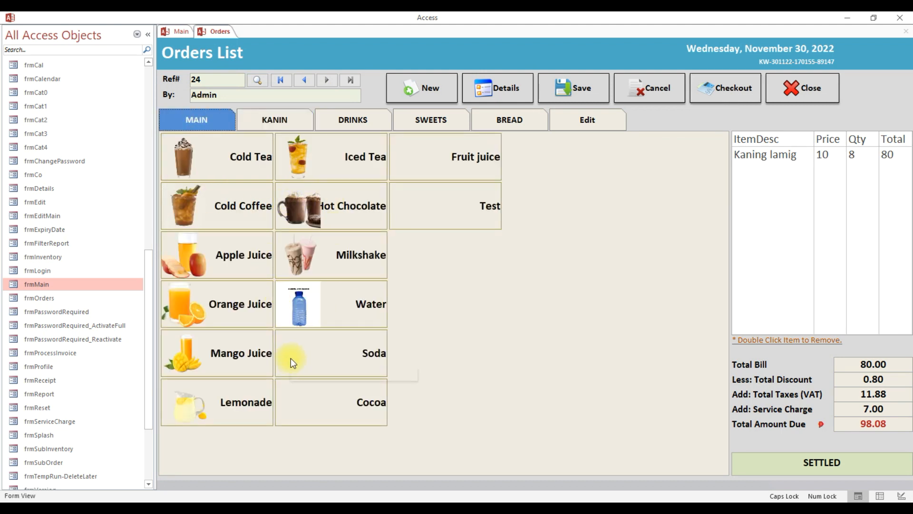
click(583, 363)
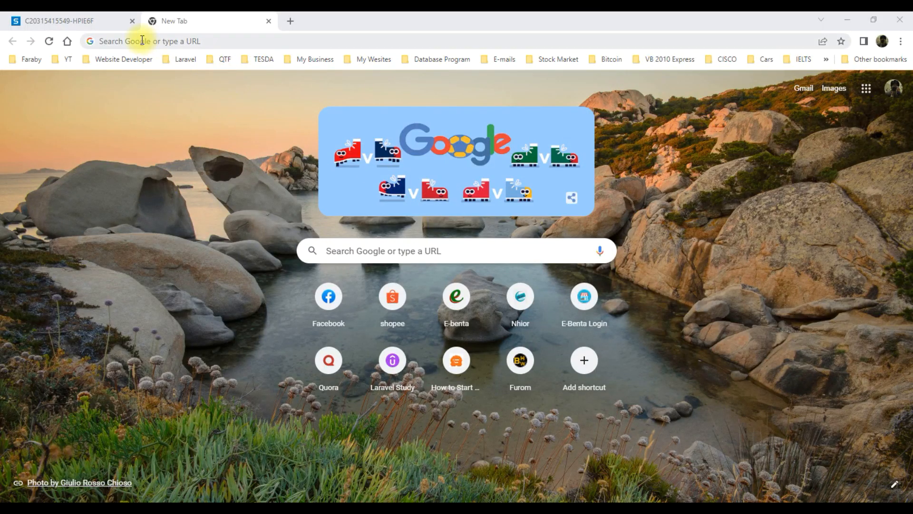
click(359, 249)
text(DOSA)
key(Return)
Search Google Images for soda.
double_click(179, 78)
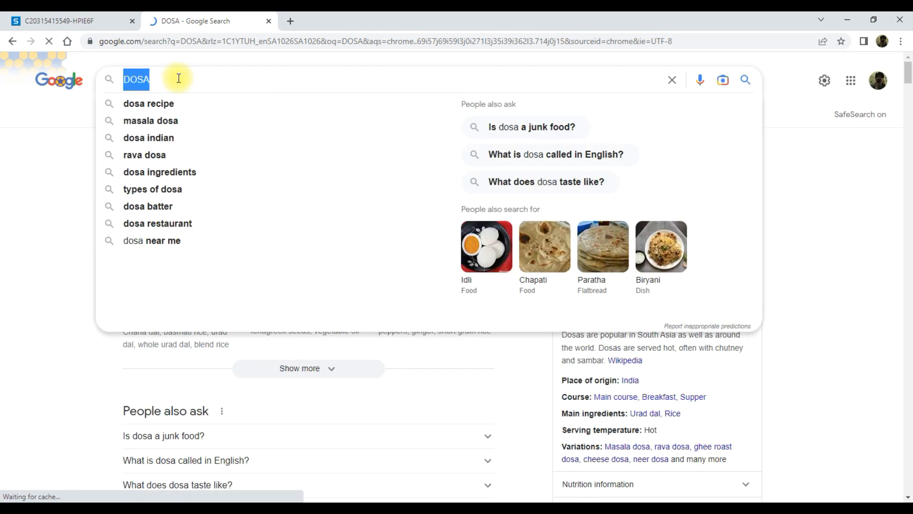
text(soda)
key(Return)
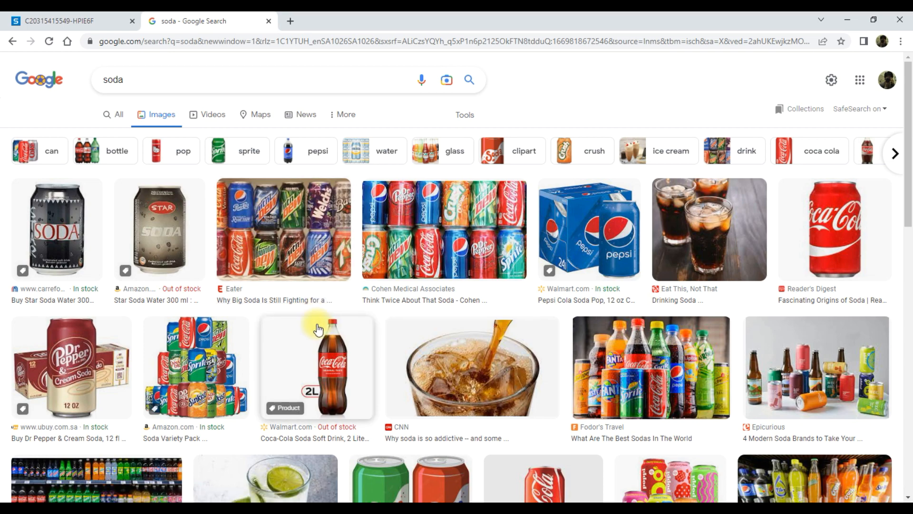
Save the Star Soda can picture from the image results to the Desktop as soda.
scroll(318, 330, down, 5)
scroll(326, 339, up, 5)
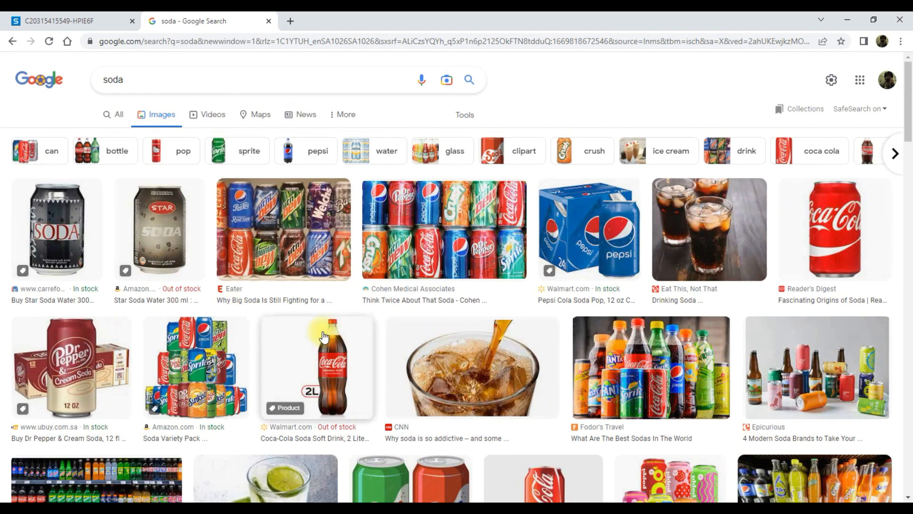
click(153, 210)
right_click(726, 246)
click(766, 367)
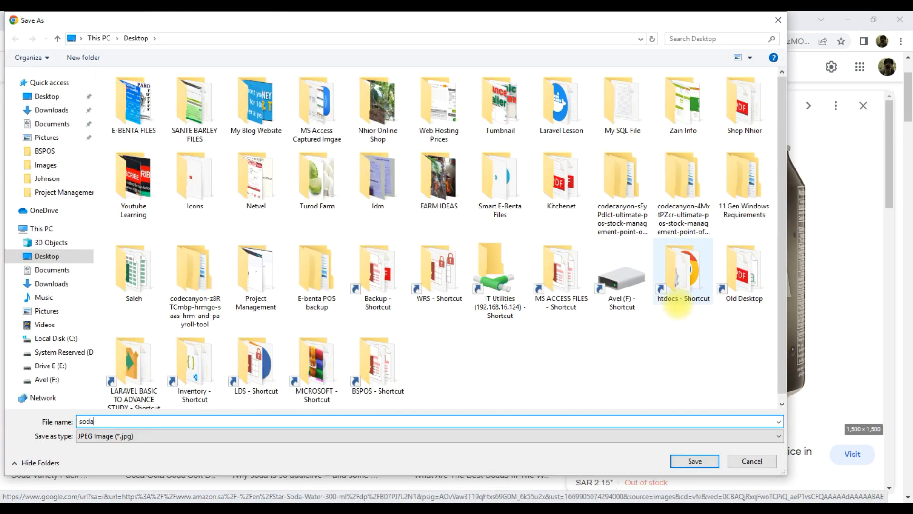
text(soda)
key(Return)
Save the red Coca-Cola can picture from Reader's Digest to the Desktop as coke.
click(359, 267)
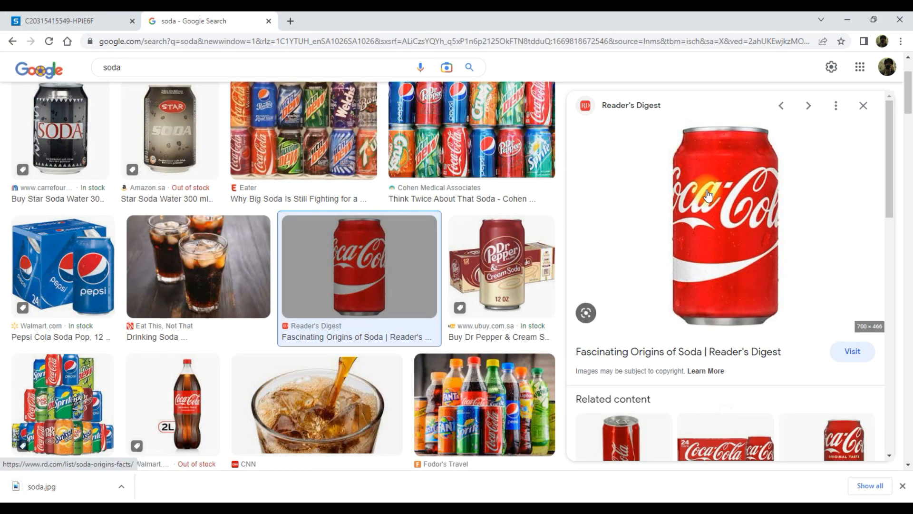
right_click(708, 195)
click(741, 310)
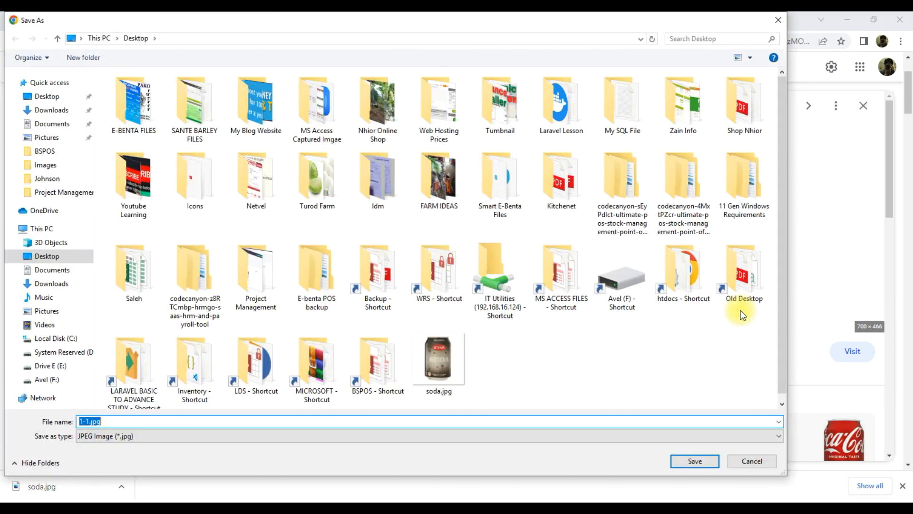
text(coke)
key(Return)
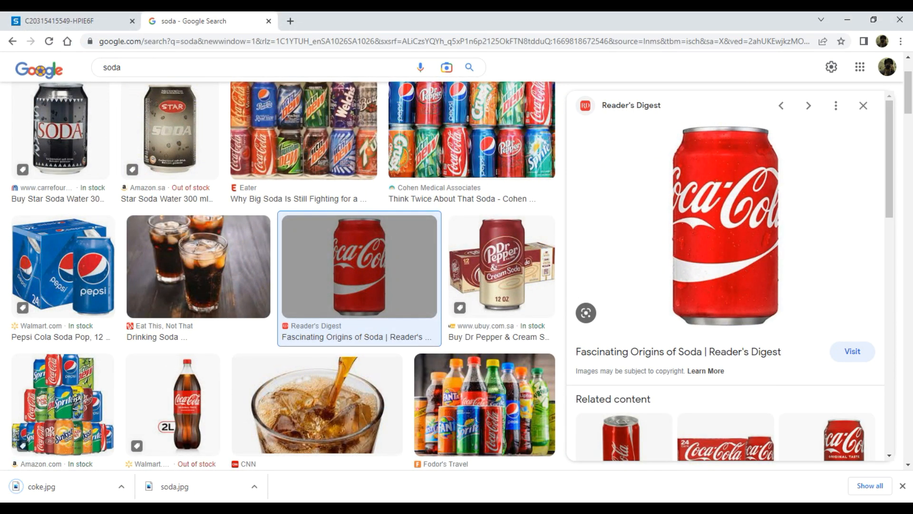
Switch to Access, enable editing of the MAIN category, and attach soda.jpg from the Desktop to the Soda item.
key(alt+Tab)
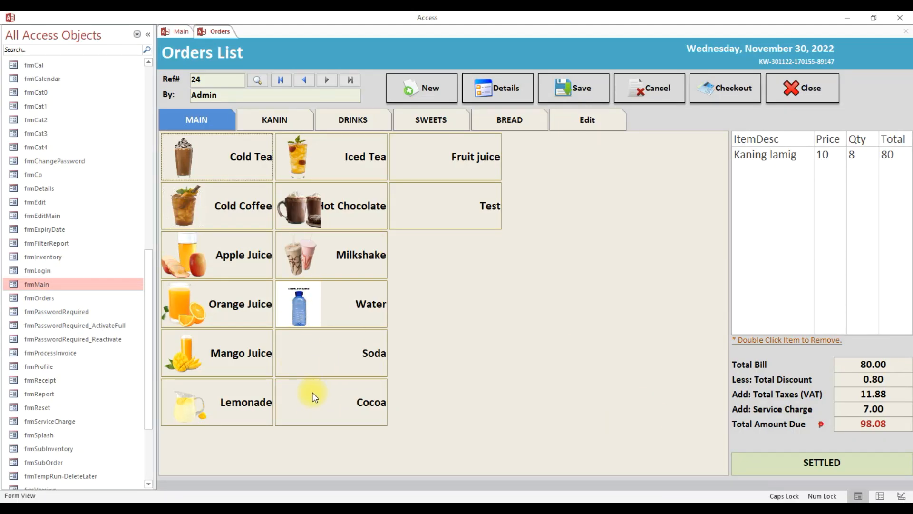
click(582, 124)
double_click(301, 350)
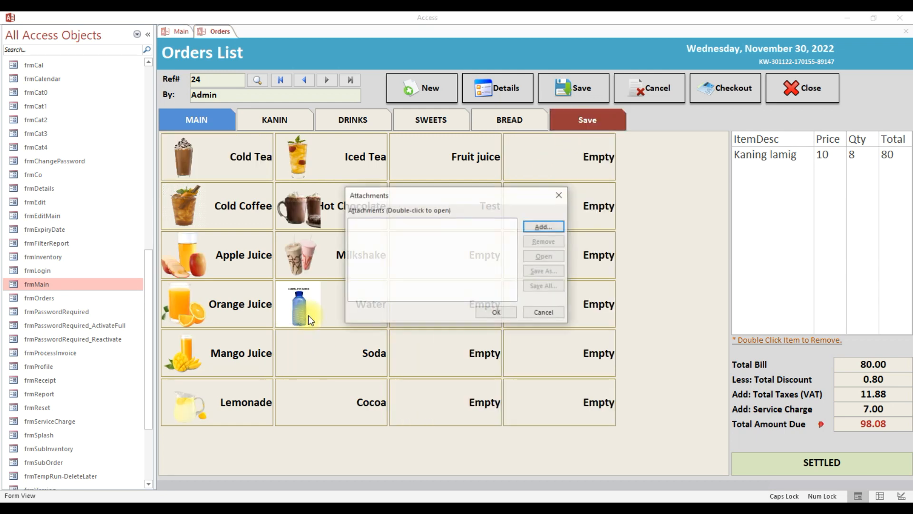
click(542, 228)
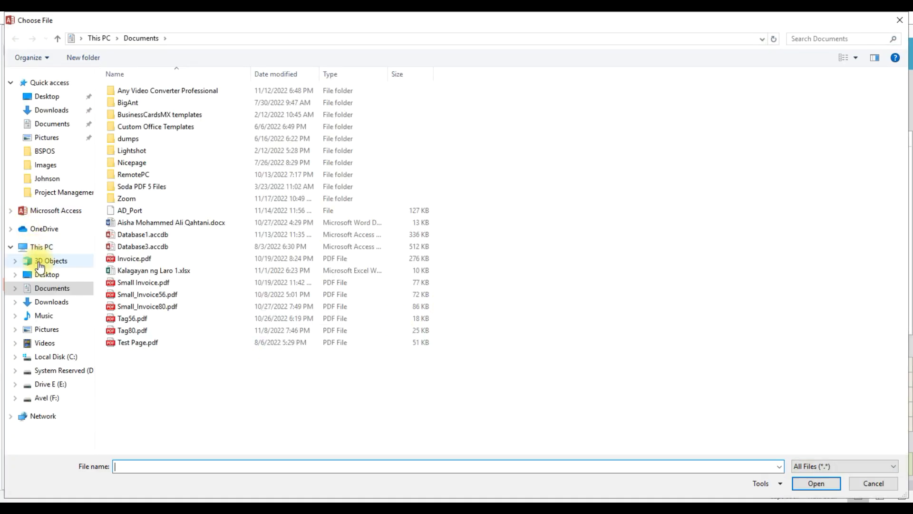
click(47, 274)
double_click(565, 397)
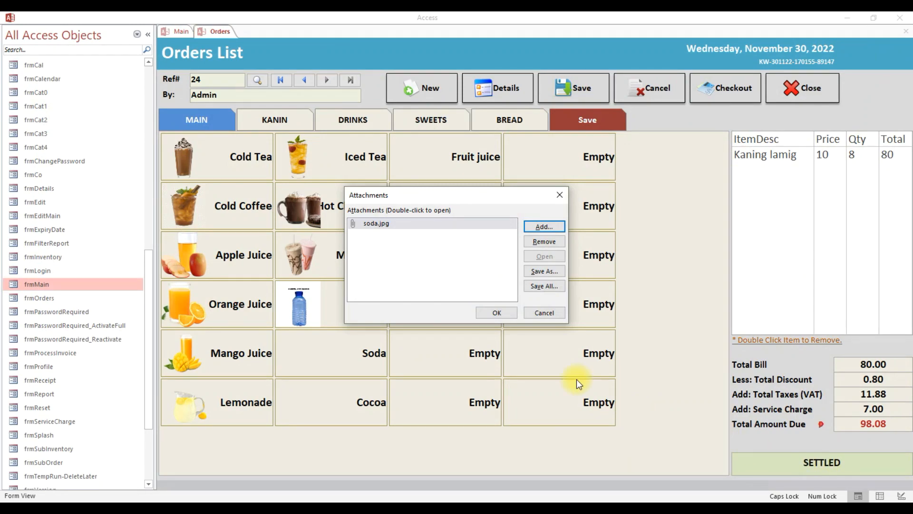
click(497, 312)
Attach coke.jpg to the Cocoa item and save the MAIN category edits.
double_click(303, 404)
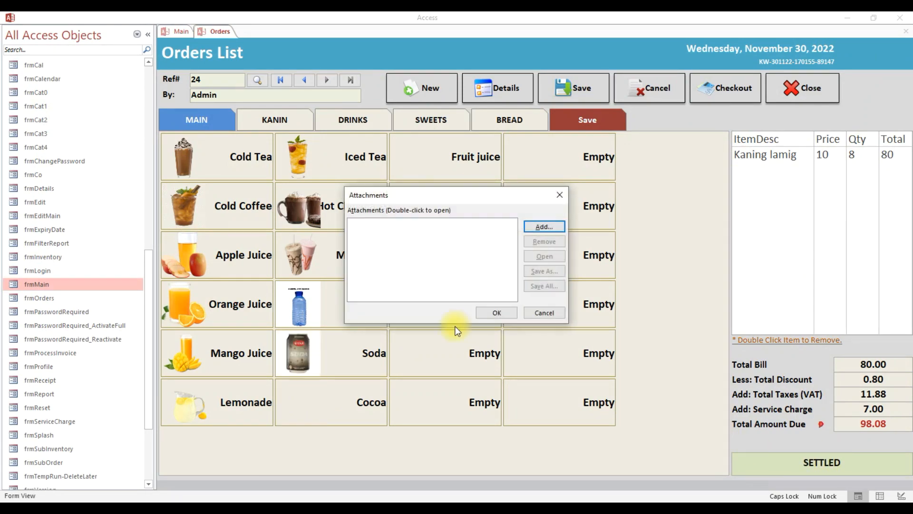
click(544, 227)
double_click(307, 345)
click(497, 313)
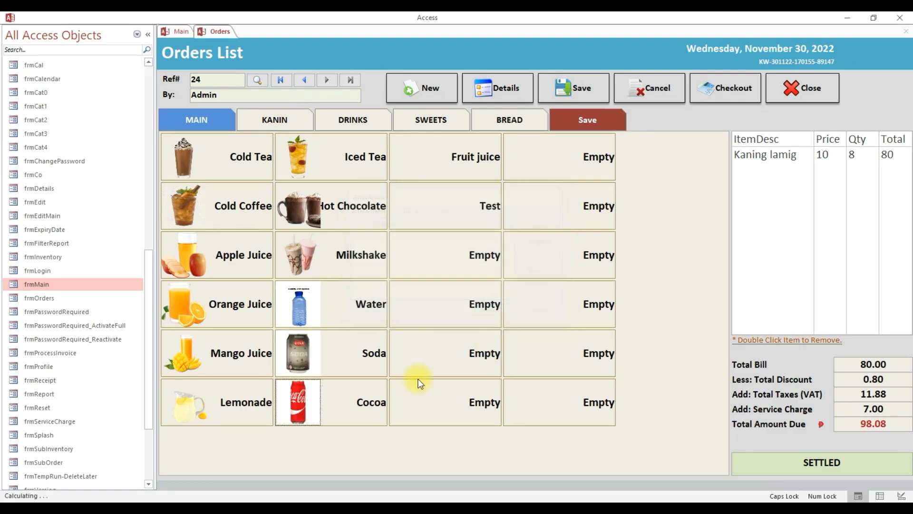
click(597, 121)
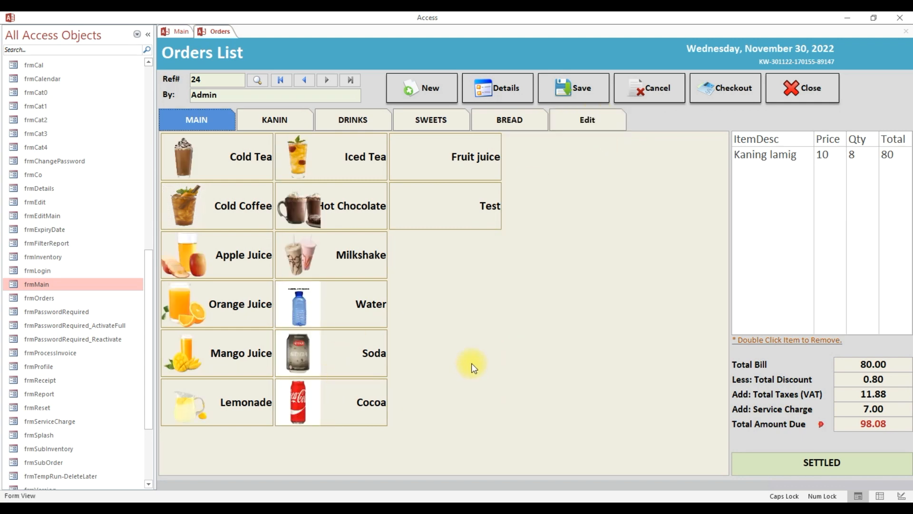
click(342, 415)
click(538, 303)
click(735, 89)
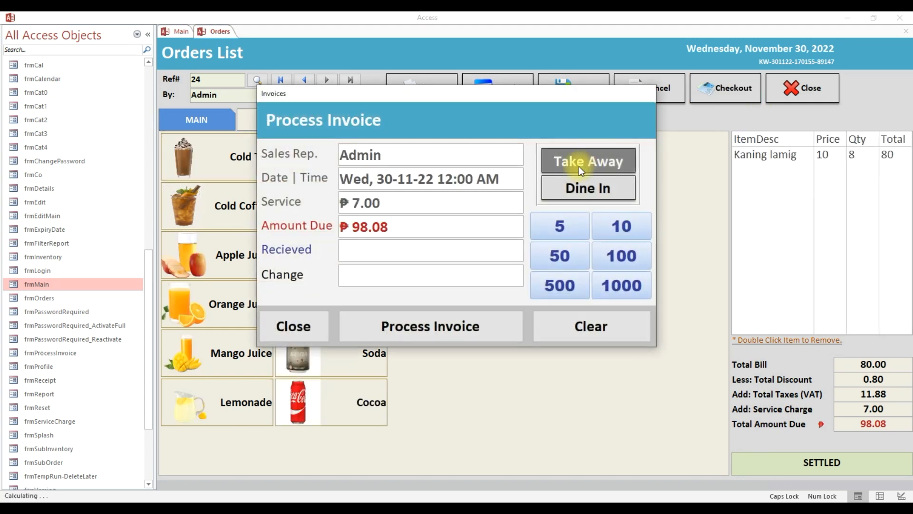
click(308, 327)
Start a new order with 2 Soda and 1 Cocoa from the MAIN category.
click(450, 96)
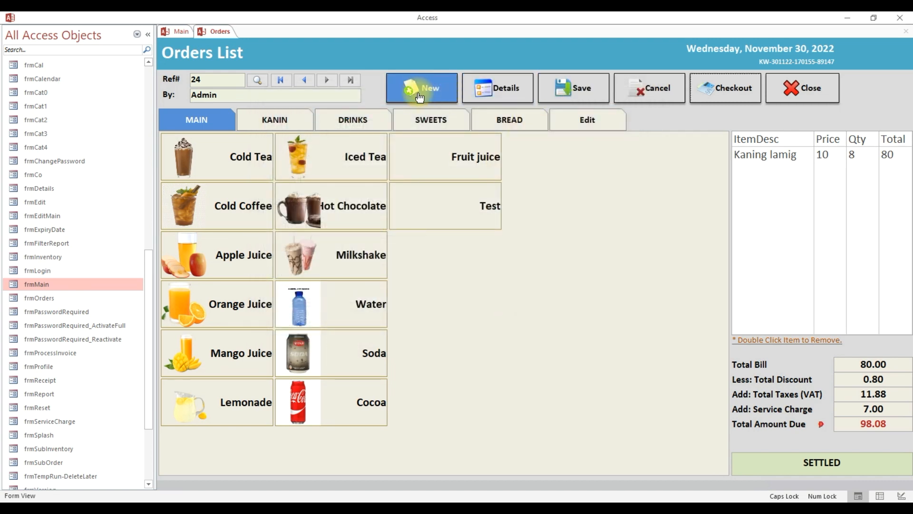
click(336, 350)
click(455, 263)
click(493, 304)
click(336, 402)
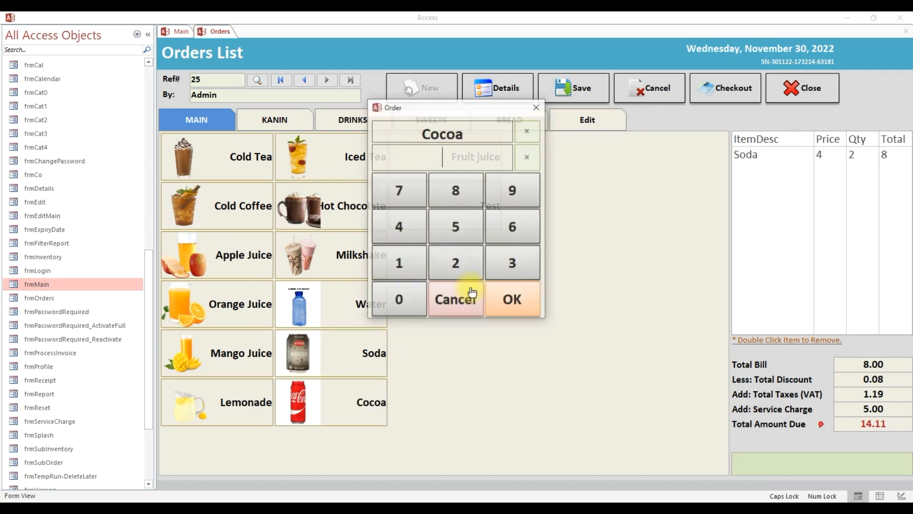
click(510, 307)
Check out the order with 50 received, process the invoice, and close the receipt and the orders form.
click(744, 90)
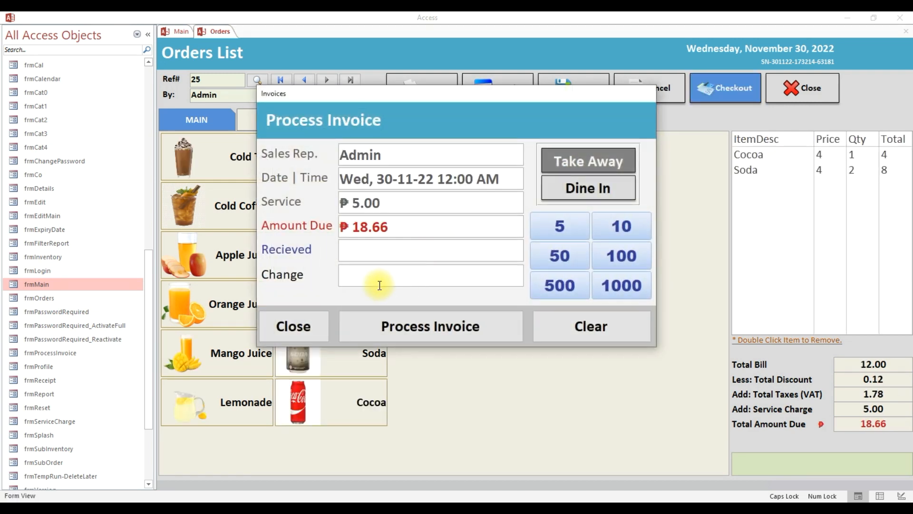
click(554, 254)
click(438, 326)
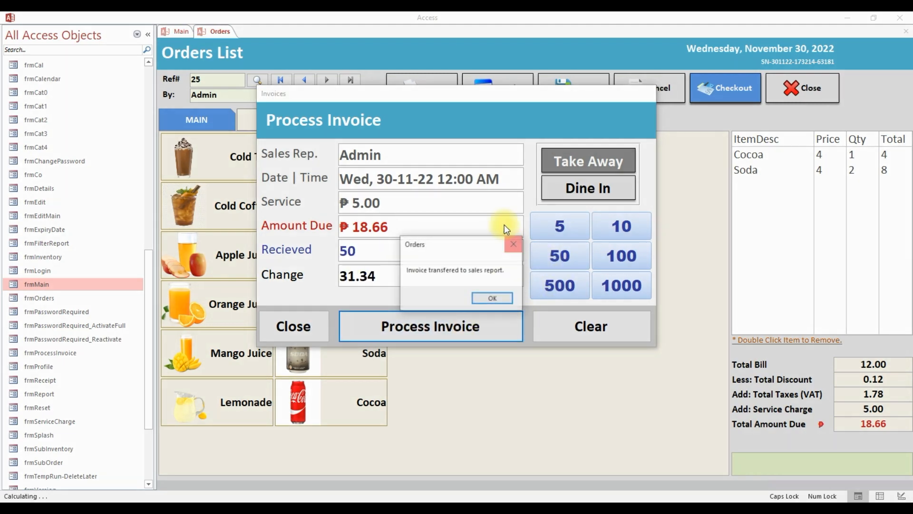
click(491, 294)
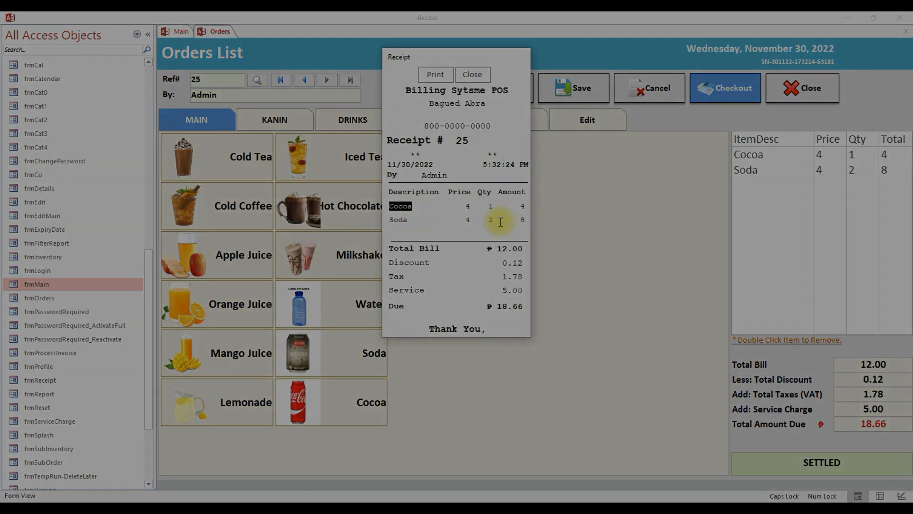
click(482, 72)
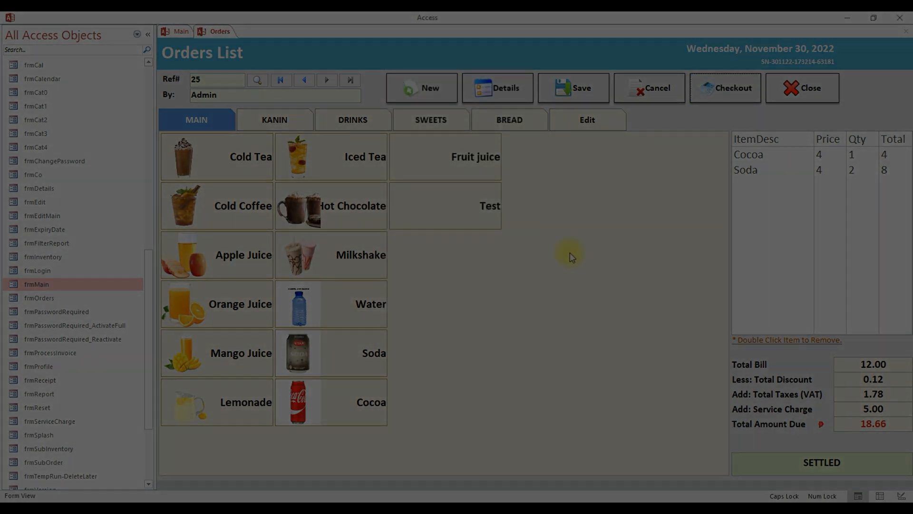
click(802, 88)
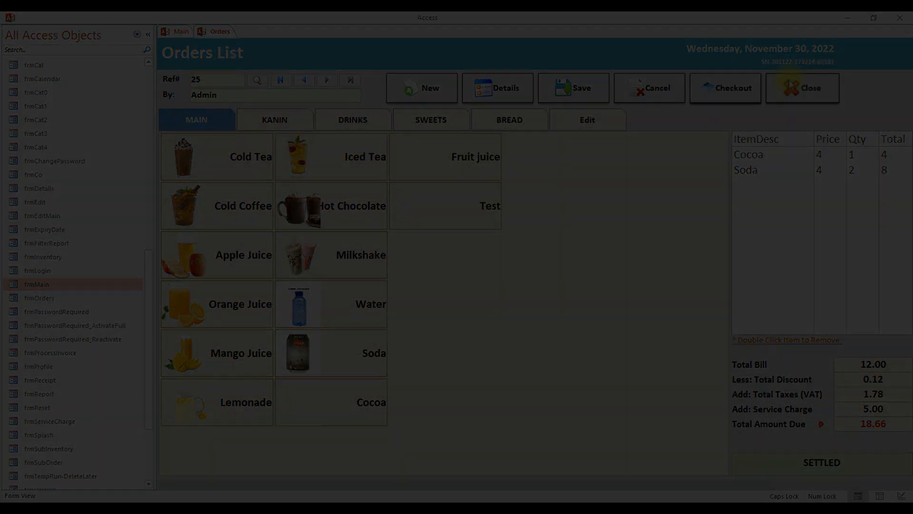